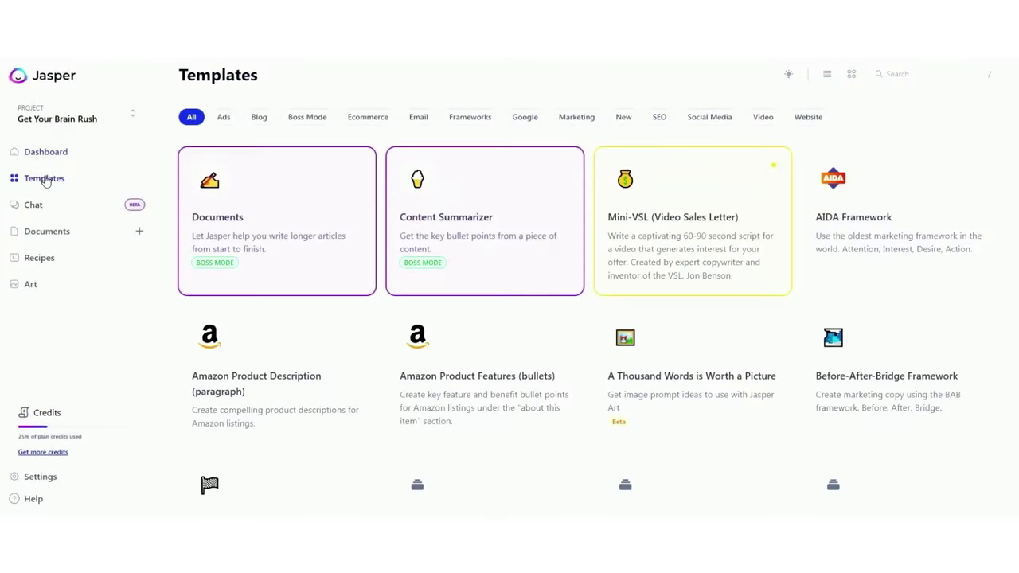
- Look through the full library of content templates from beginning to end
{"action": "scroll", "coordinate": [578, 257], "scroll_direction": "down", "scroll_amount": 12}
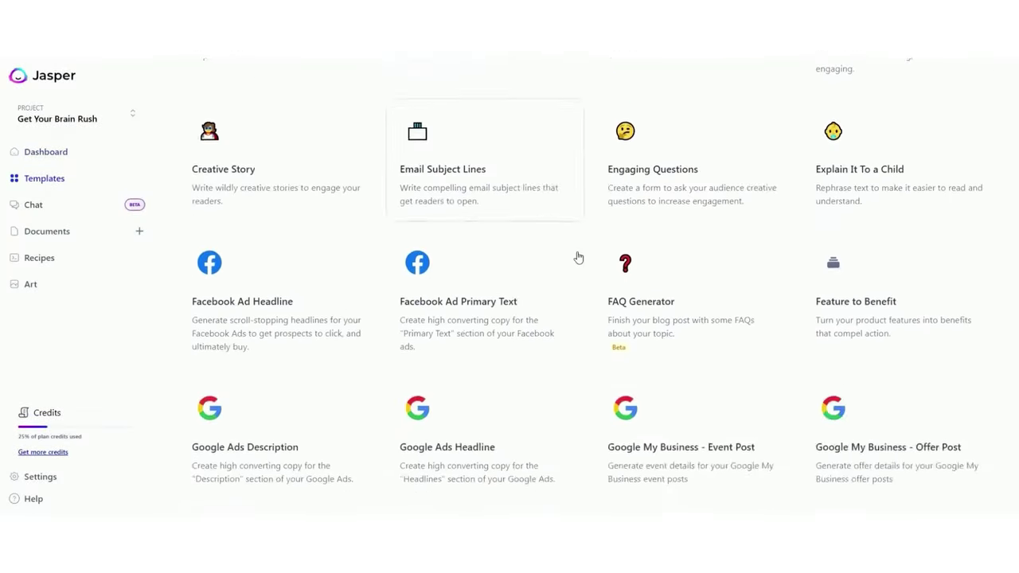
{"action": "scroll", "coordinate": [579, 256], "scroll_direction": "down", "scroll_amount": 7}
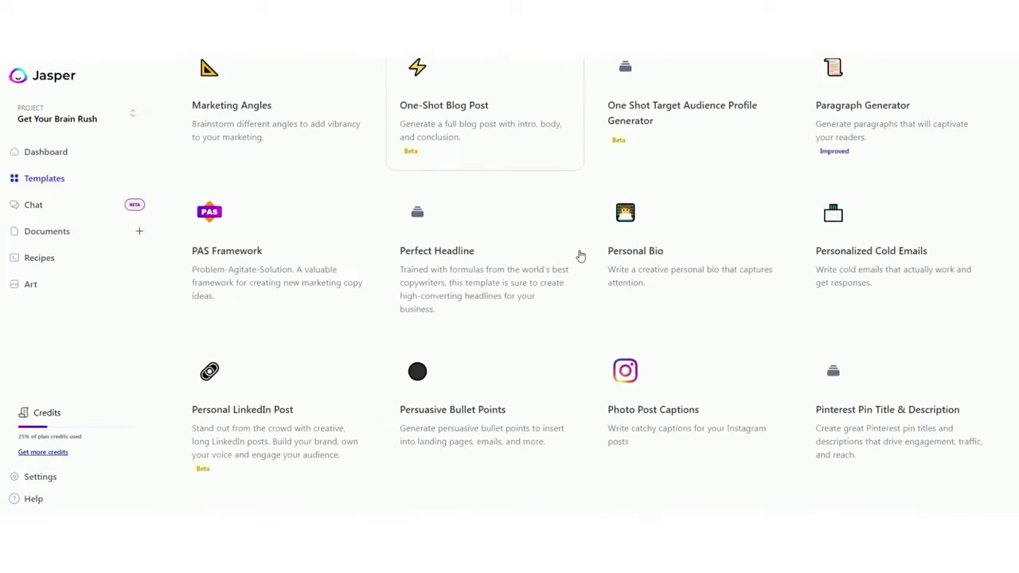
{"action": "scroll", "coordinate": [580, 255], "scroll_direction": "down", "scroll_amount": 10}
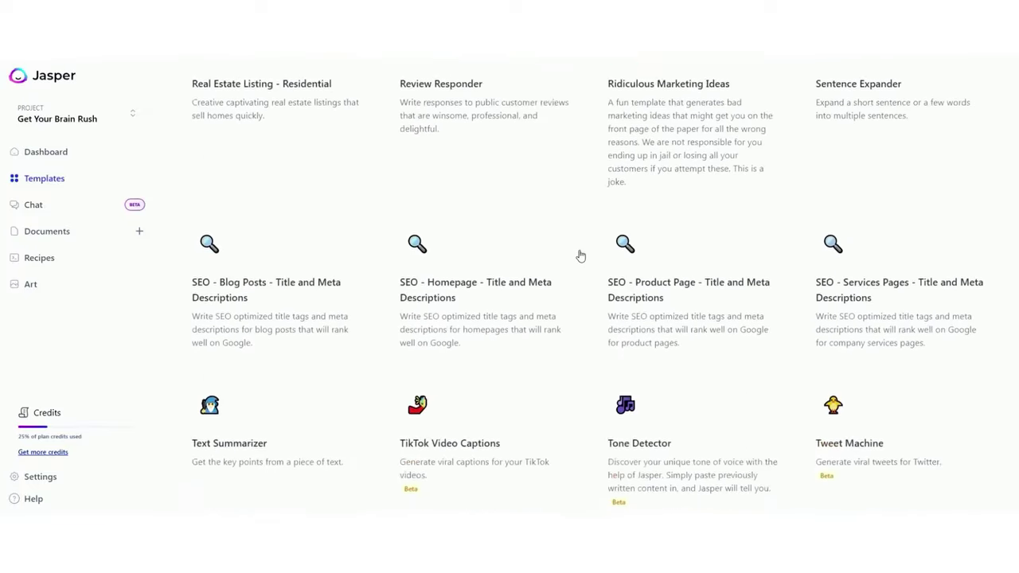
{"action": "scroll", "coordinate": [581, 256], "scroll_direction": "down", "scroll_amount": 2}
{"action": "scroll", "coordinate": [581, 256], "scroll_direction": "up", "scroll_amount": 7}
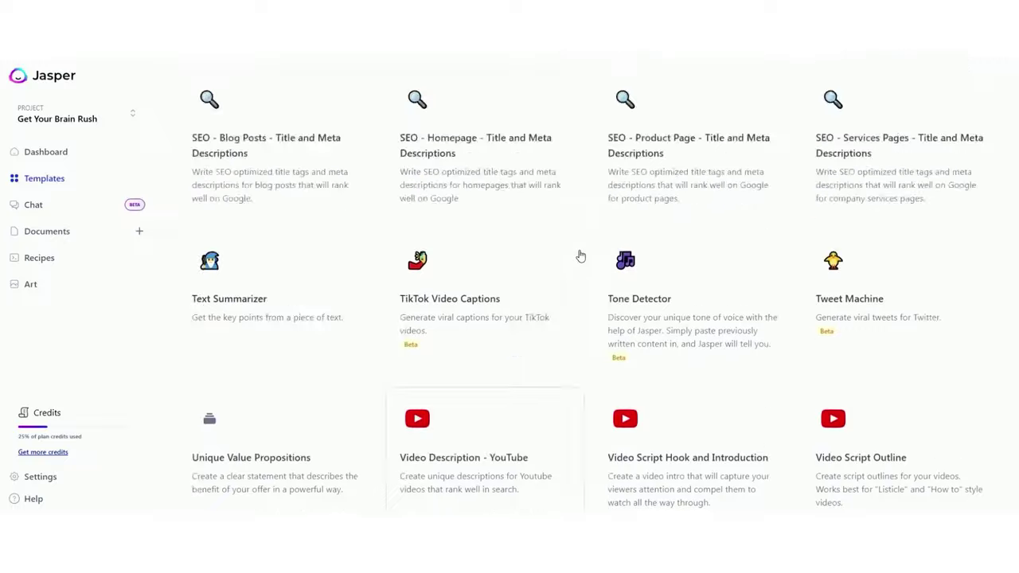
{"action": "scroll", "coordinate": [580, 255], "scroll_direction": "up", "scroll_amount": 12}
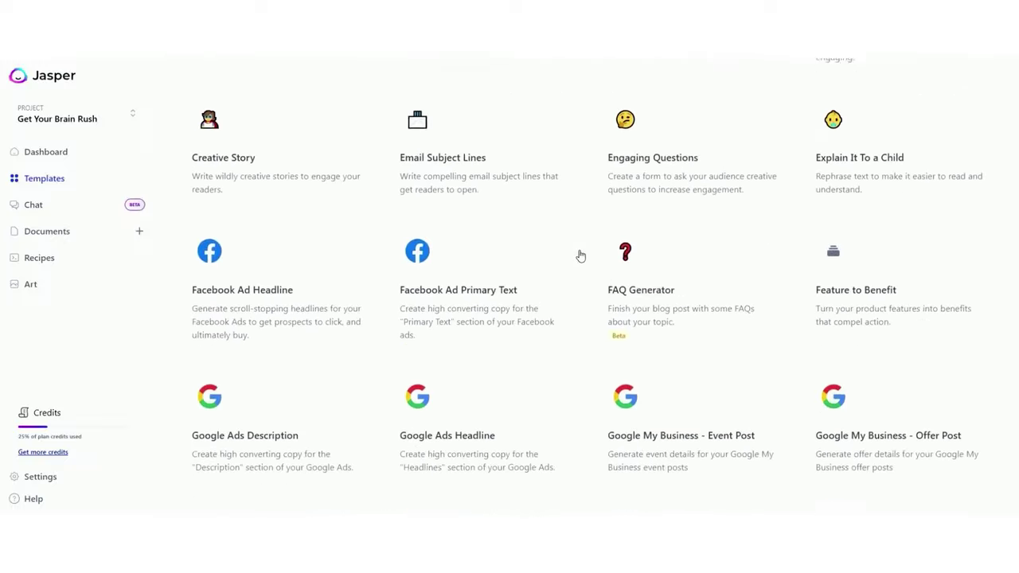
{"action": "scroll", "coordinate": [580, 256], "scroll_direction": "up", "scroll_amount": 5}
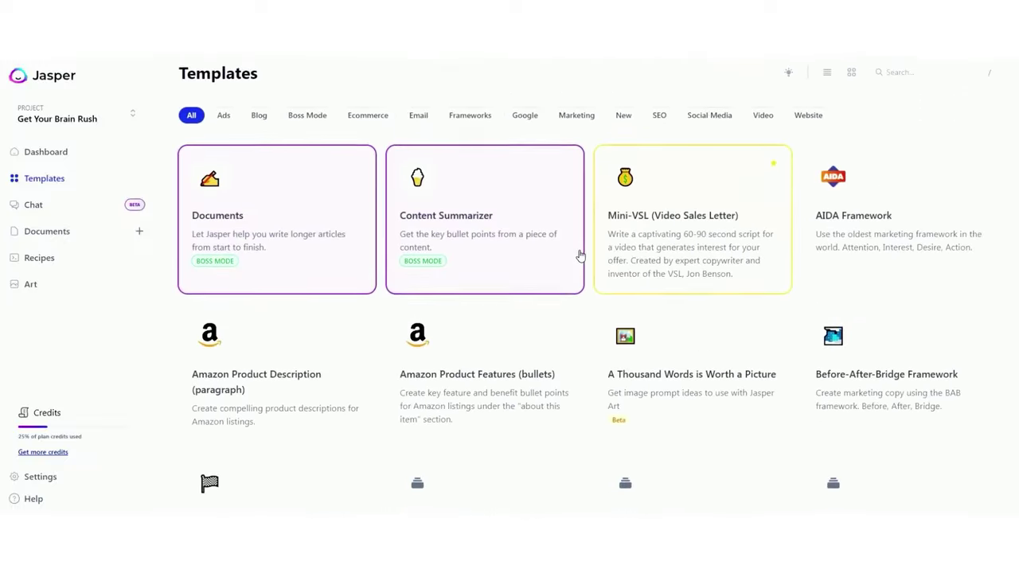
- Browse the templates offered in the Ads, Blog, Email, Frameworks, Google and New categories
{"action": "left_click", "coordinate": [225, 117]}
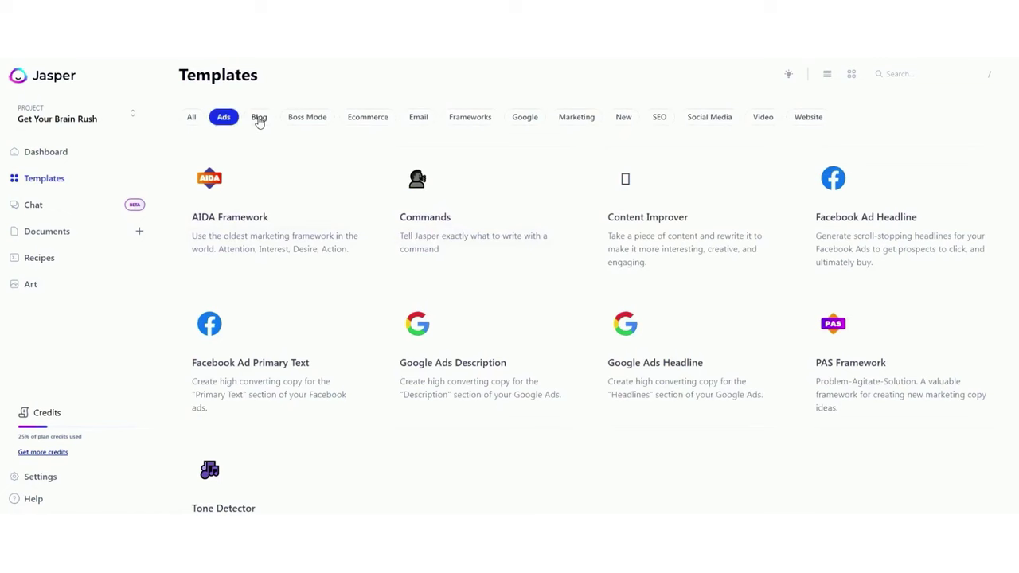
{"action": "left_click", "coordinate": [259, 119]}
{"action": "left_click", "coordinate": [419, 119]}
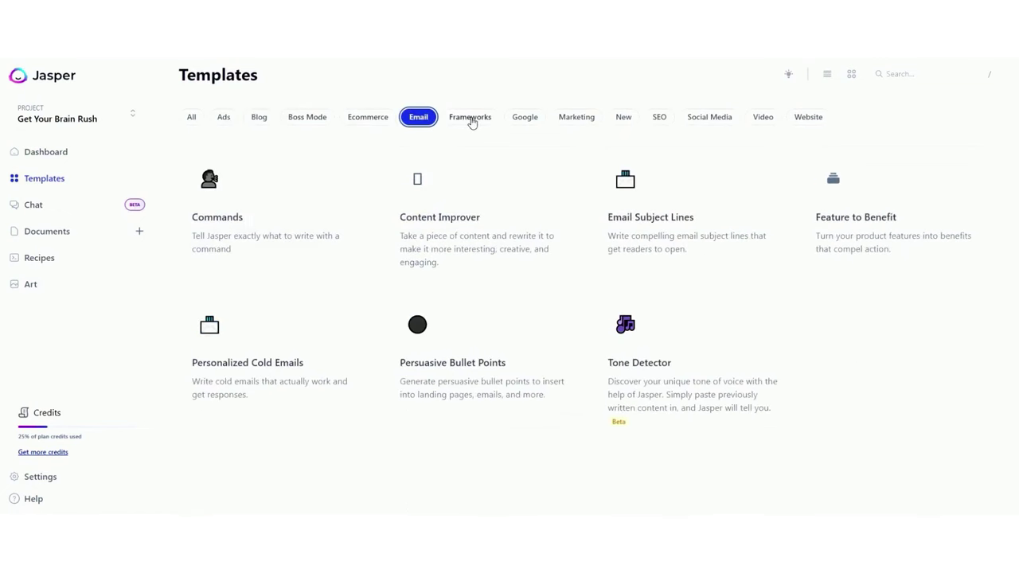
{"action": "left_click", "coordinate": [471, 120]}
{"action": "left_click", "coordinate": [524, 121]}
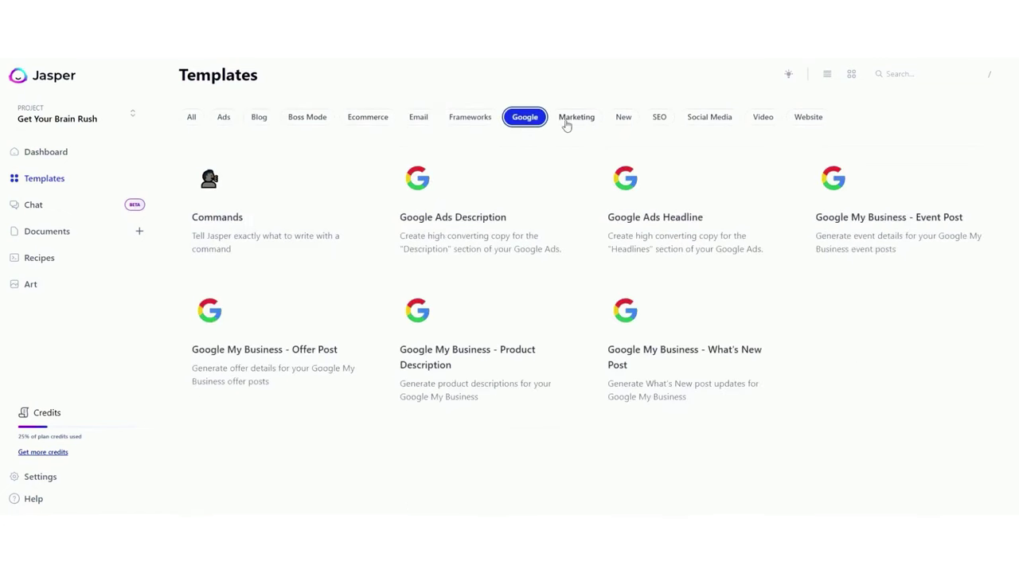
{"action": "left_click", "coordinate": [624, 119]}
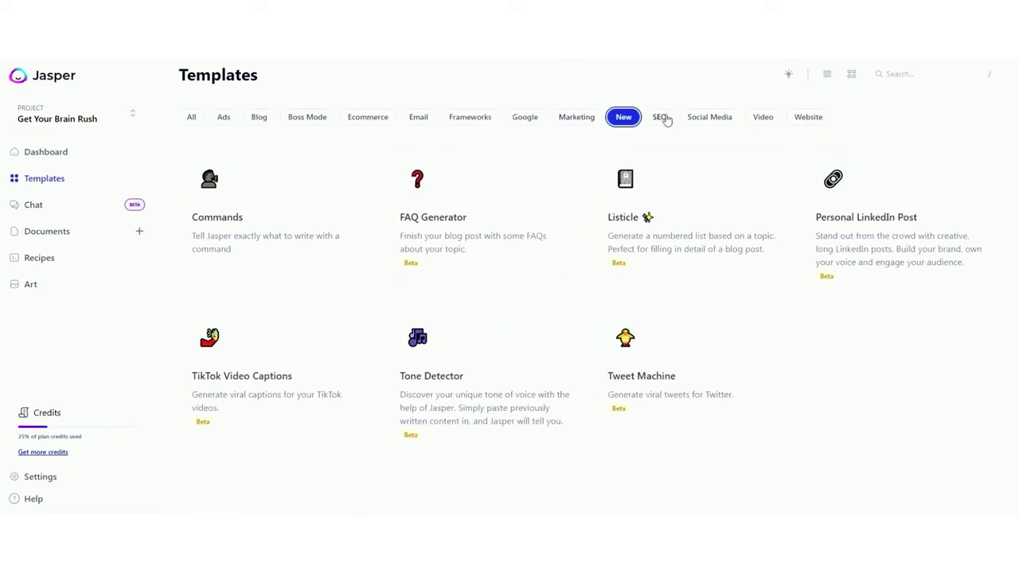
- Open the Paragraph Generator from the SEO templates and describe how Nutrisail's B-Lite|XTRA nourishes the brain and helps restore natural hunger mechanisms
{"action": "left_click", "coordinate": [662, 118]}
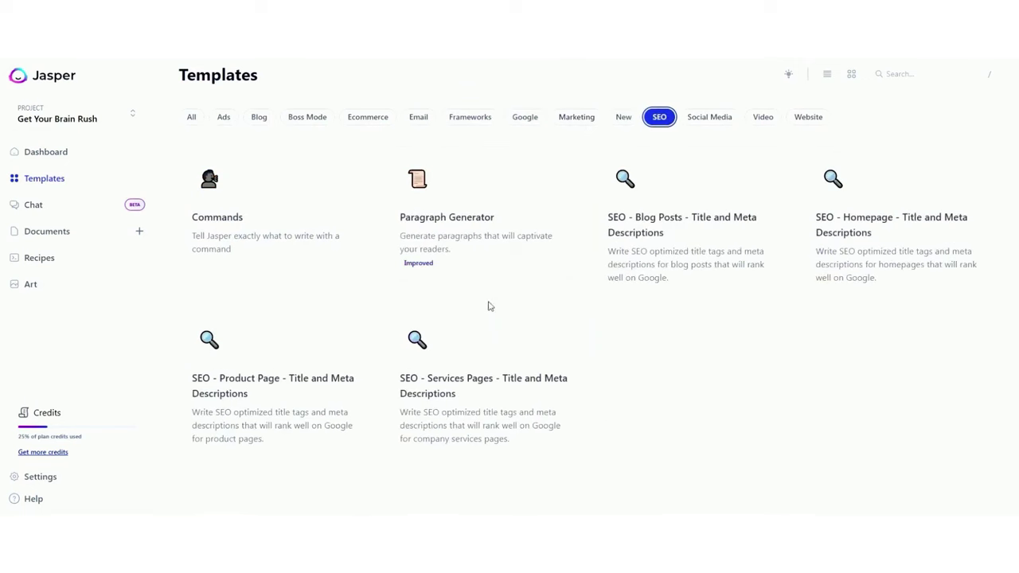
{"action": "left_click", "coordinate": [481, 260]}
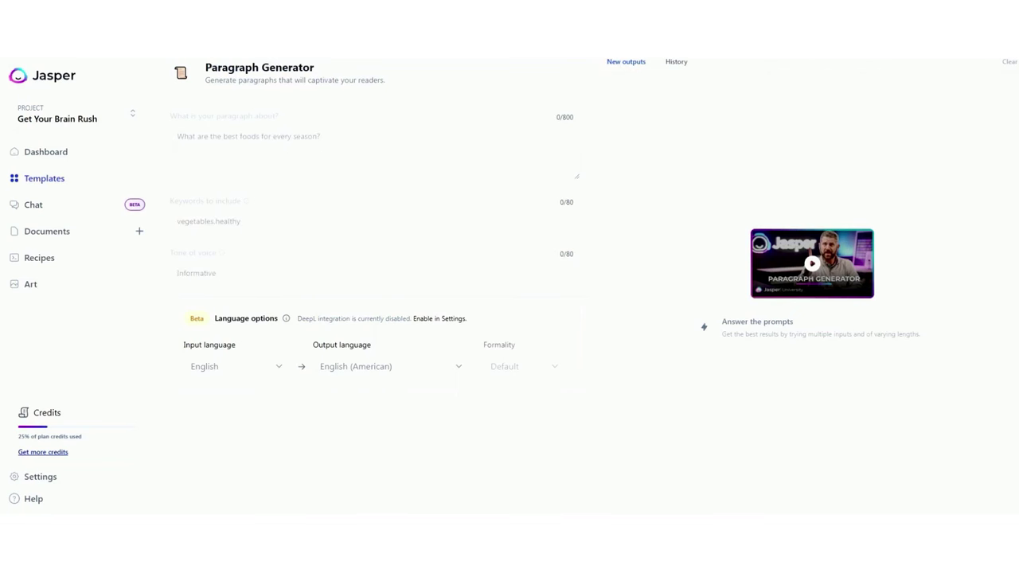
{"action": "left_click", "coordinate": [344, 137]}
{"action": "type", "text": "The B vitamins and other natural ingredients in Nutrisail's B-Lite XTRA provide the brain with nutrition often missing from our diets. It can help restore balance to our natural hunger mechanisms."}
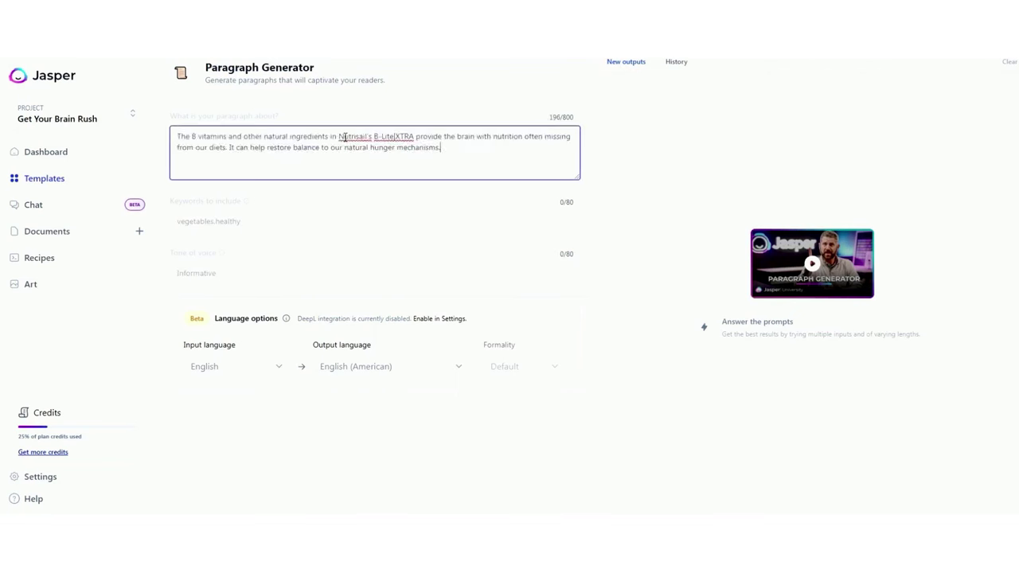
- Set the paragraph's tone of voice to "tony robbins"
{"action": "left_click", "coordinate": [268, 224]}
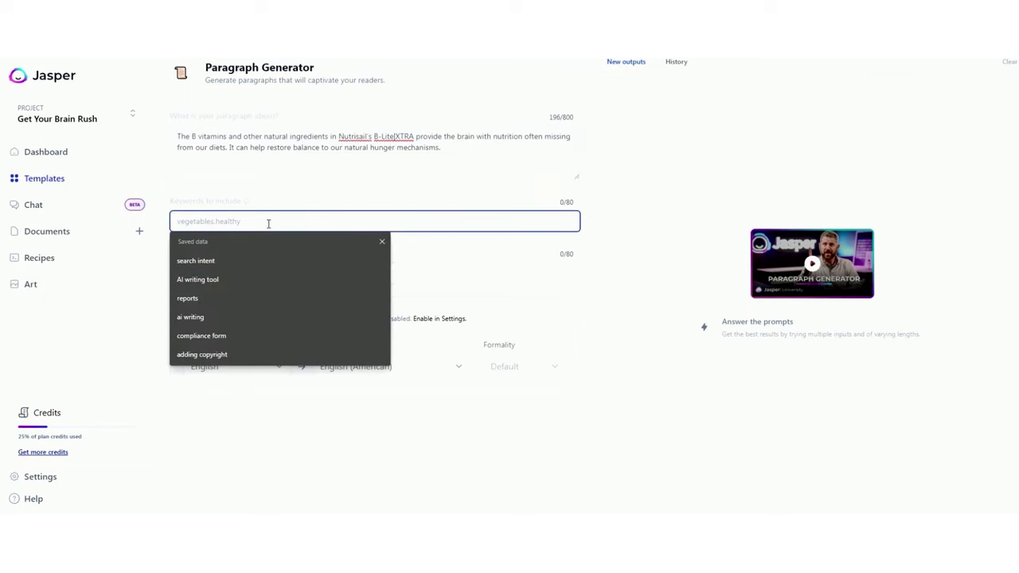
{"action": "left_click", "coordinate": [300, 205]}
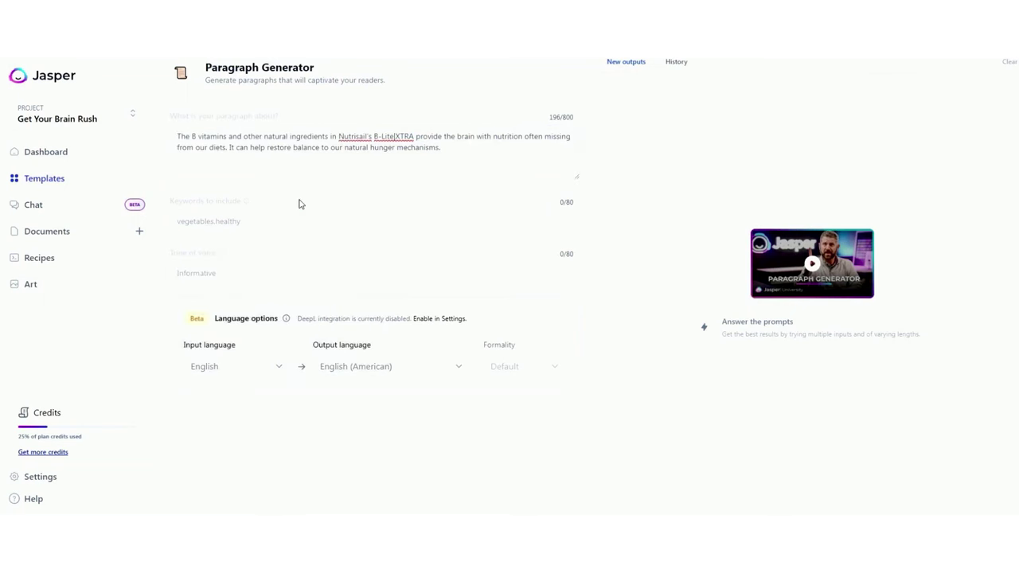
{"action": "left_click", "coordinate": [274, 275]}
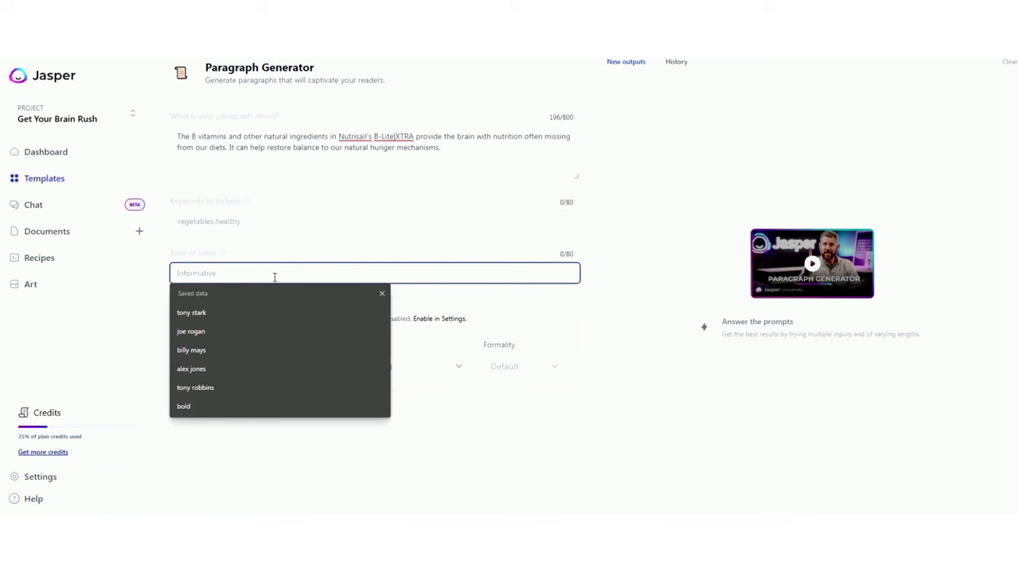
{"action": "type", "text": "tony robbi"}
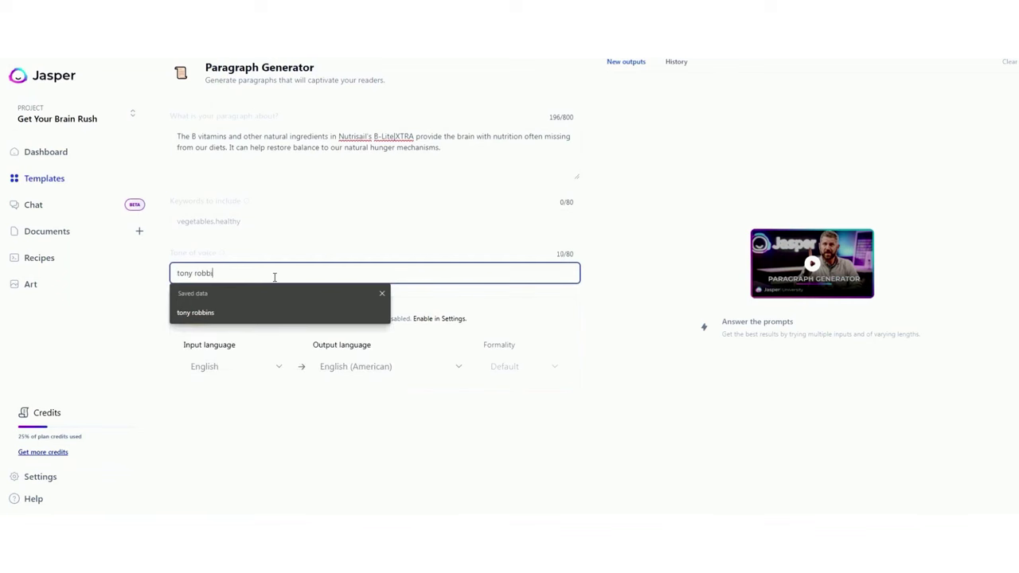
{"action": "type", "text": "ns"}
- Include the keywords "improve brain function, helps with weight loss" and generate the paragraphs
{"action": "left_click", "coordinate": [266, 225]}
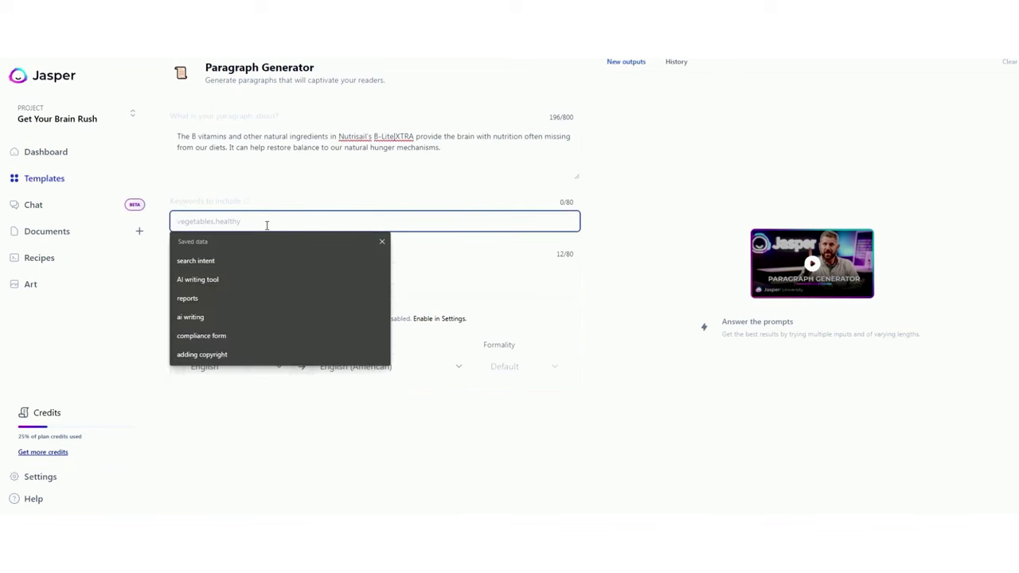
{"action": "type", "text": "improve"}
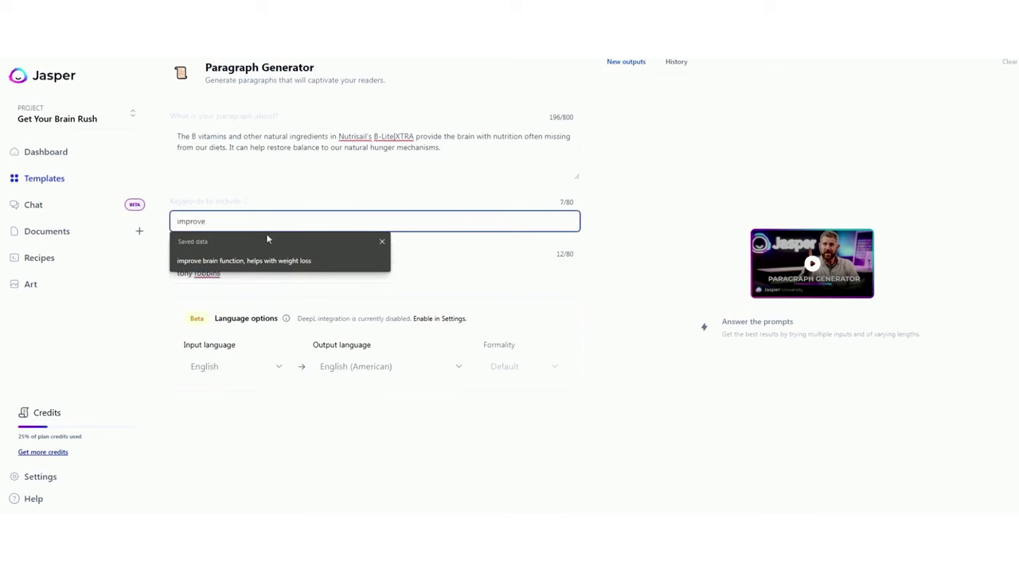
{"action": "left_click", "coordinate": [272, 259]}
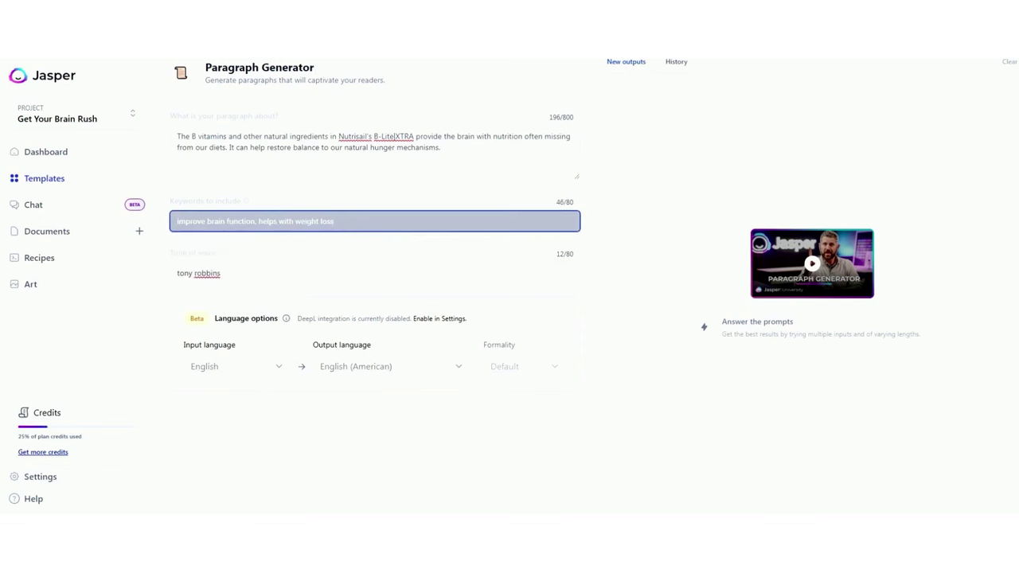
{"action": "left_click", "coordinate": [476, 480]}
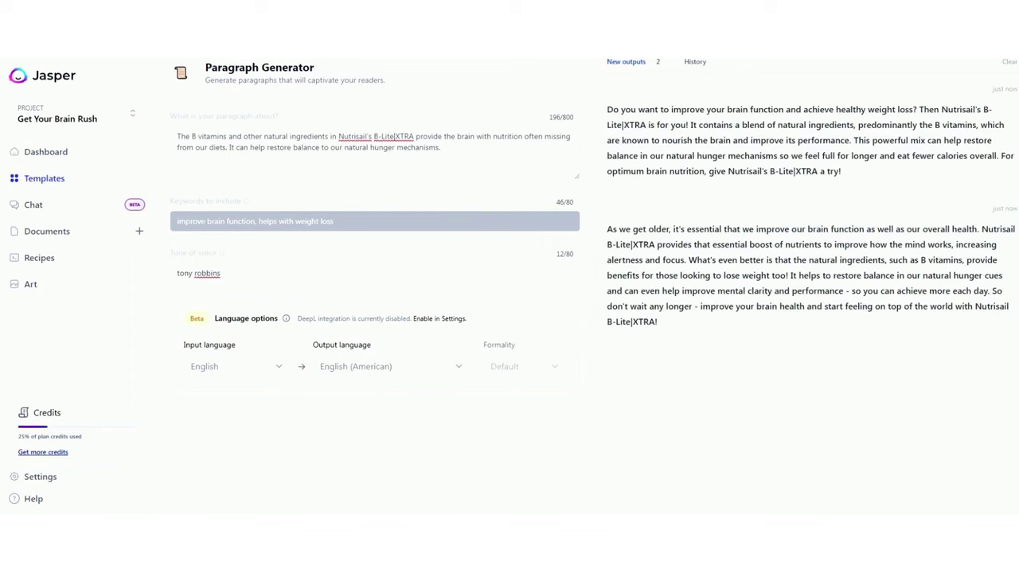
{"action": "mouse_move", "coordinate": [681, 127]}
- Return through the dashboard to the template library and look over all the available templates again
{"action": "left_click", "coordinate": [48, 152]}
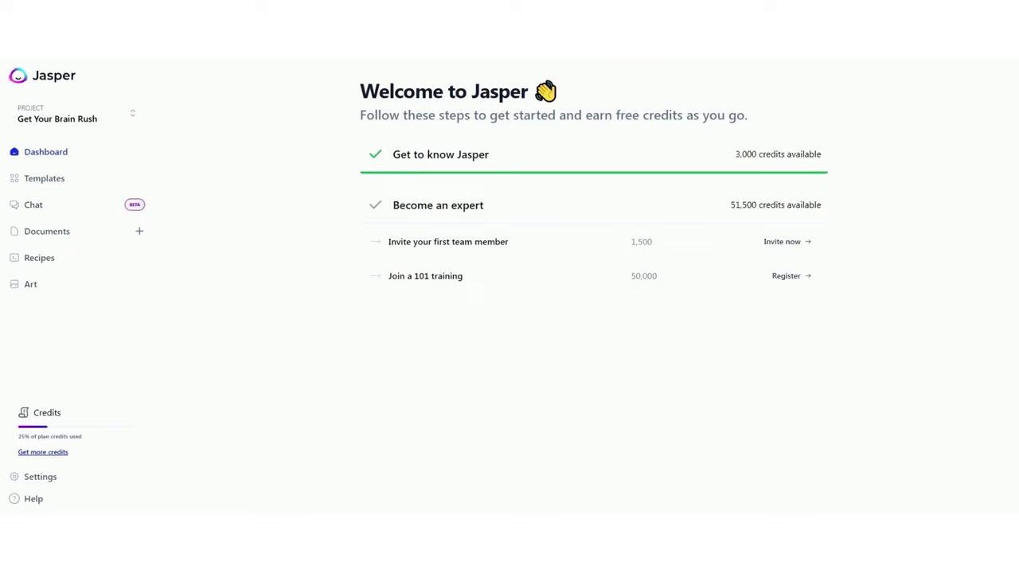
{"action": "left_click", "coordinate": [47, 179]}
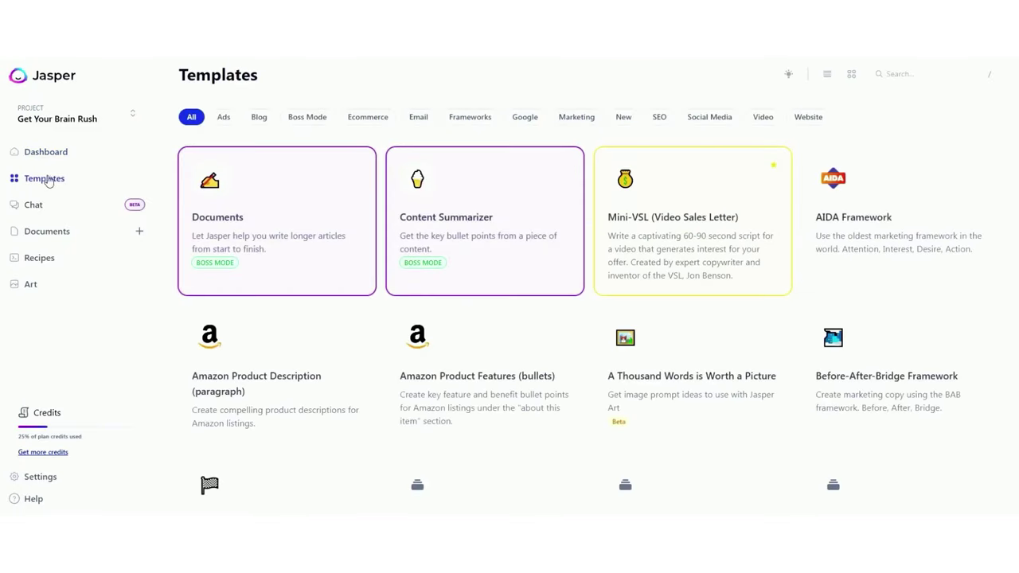
{"action": "scroll", "coordinate": [531, 257], "scroll_direction": "down", "scroll_amount": 6}
{"action": "scroll", "coordinate": [579, 257], "scroll_direction": "down", "scroll_amount": 8}
{"action": "scroll", "coordinate": [581, 256], "scroll_direction": "down", "scroll_amount": 8}
{"action": "scroll", "coordinate": [580, 256], "scroll_direction": "down", "scroll_amount": 6}
{"action": "scroll", "coordinate": [580, 256], "scroll_direction": "up", "scroll_amount": 2}
{"action": "scroll", "coordinate": [581, 256], "scroll_direction": "up", "scroll_amount": 12}
{"action": "scroll", "coordinate": [581, 255], "scroll_direction": "up", "scroll_amount": 10}
- View the Ads, Blog and Email template categories one after another
{"action": "left_click", "coordinate": [224, 118]}
{"action": "left_click", "coordinate": [259, 119]}
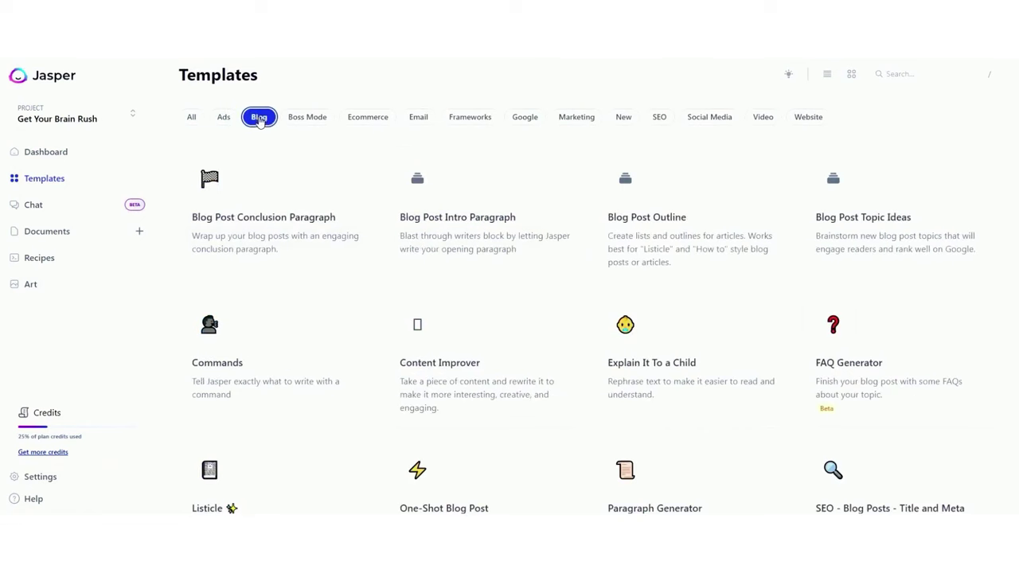
{"action": "left_click", "coordinate": [419, 119]}
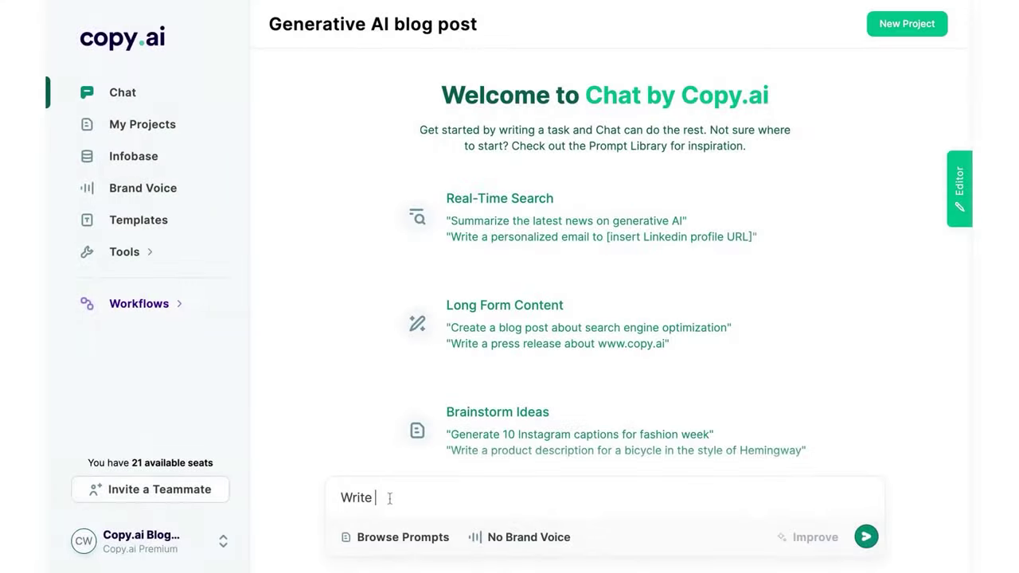
- Switch to Copy.ai's chat, write the prompt "Write a blog post on generative AI." and apply the Copy.ai—Content brand voice
{"action": "type", "text": "a blog post on generative AI."}
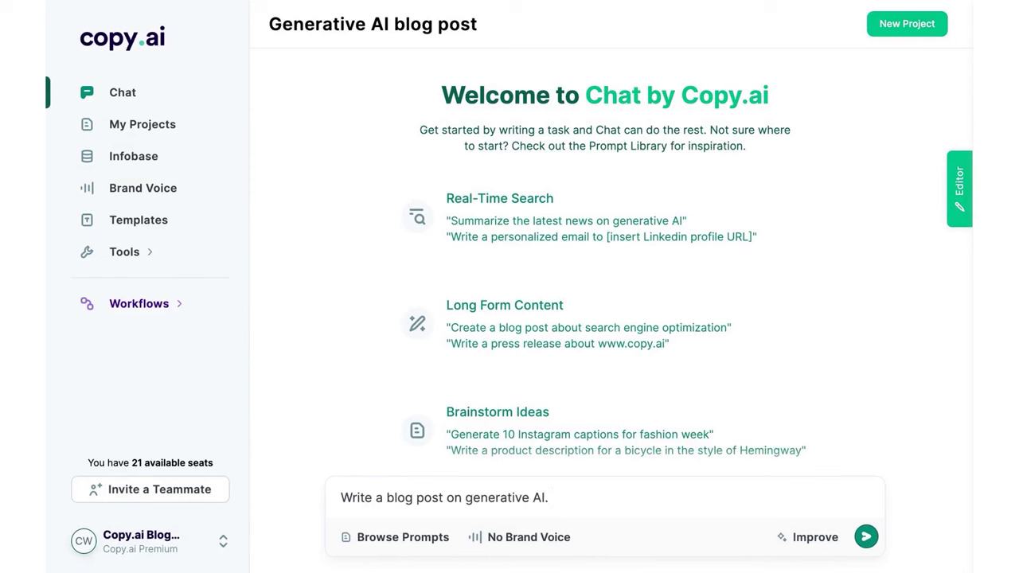
{"action": "left_click", "coordinate": [557, 536]}
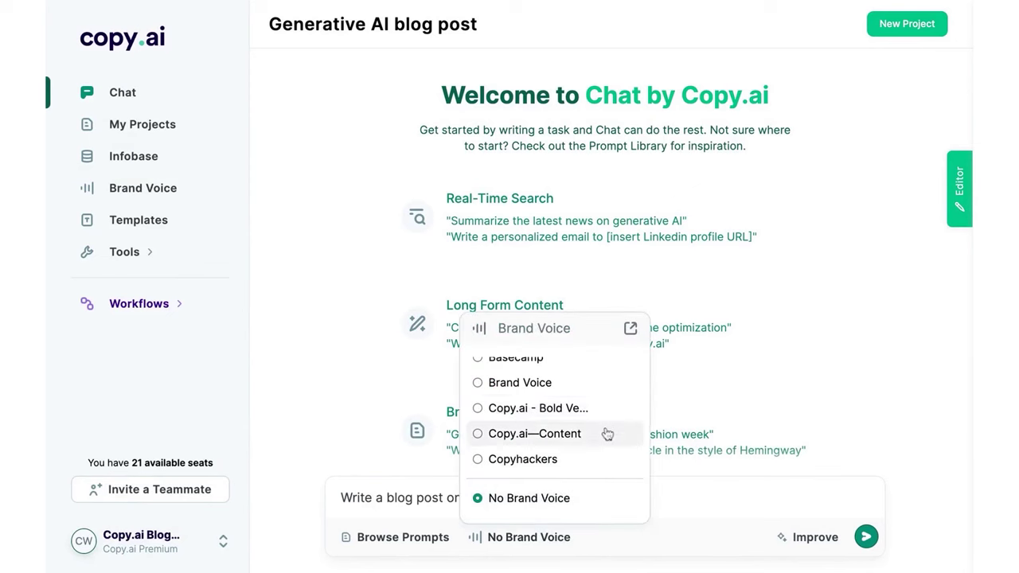
{"action": "left_click", "coordinate": [535, 433]}
- Extend the prompt with "Keep this in the perspective of #Copy.ai - Example Content" and send an improved version of it
{"action": "type", "text": "I. Keep this in the perspective of #"}
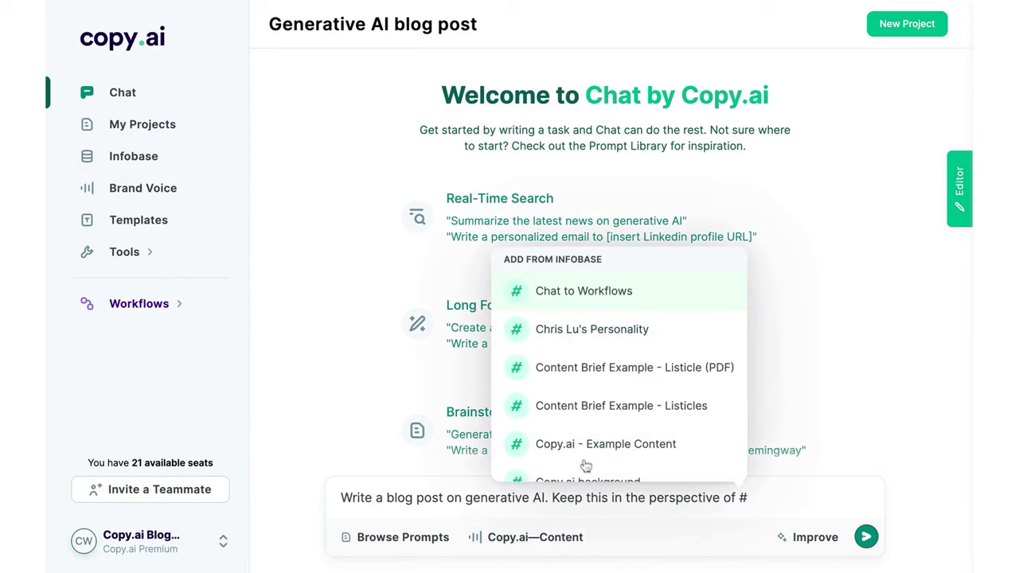
{"action": "left_click", "coordinate": [593, 443]}
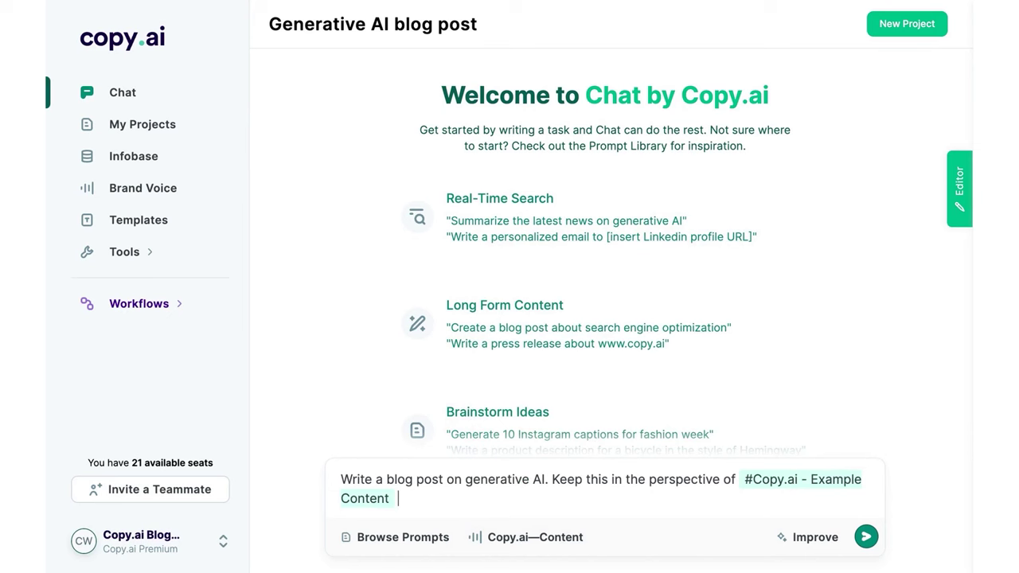
{"action": "left_click", "coordinate": [799, 537]}
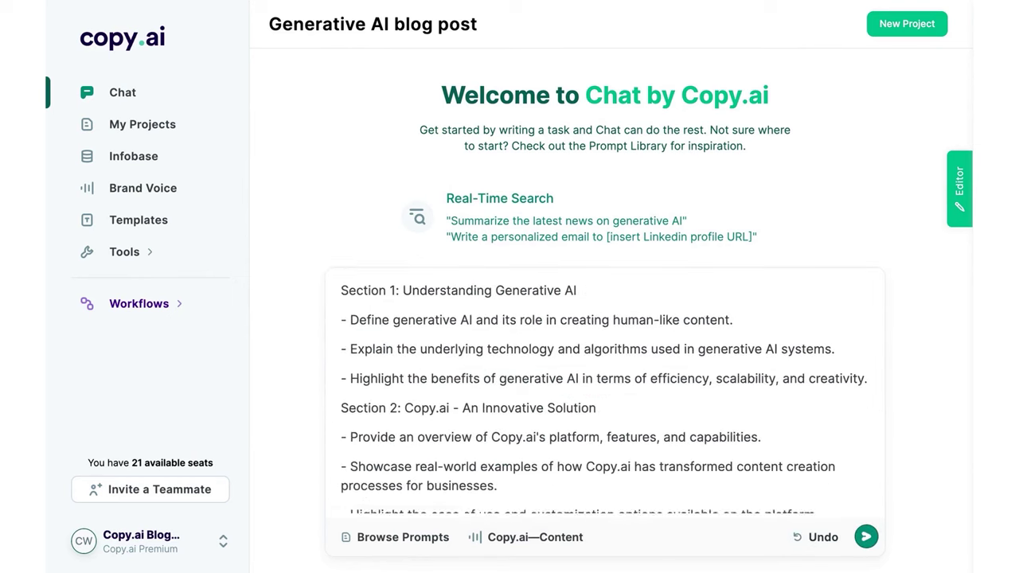
{"action": "left_click", "coordinate": [866, 537]}
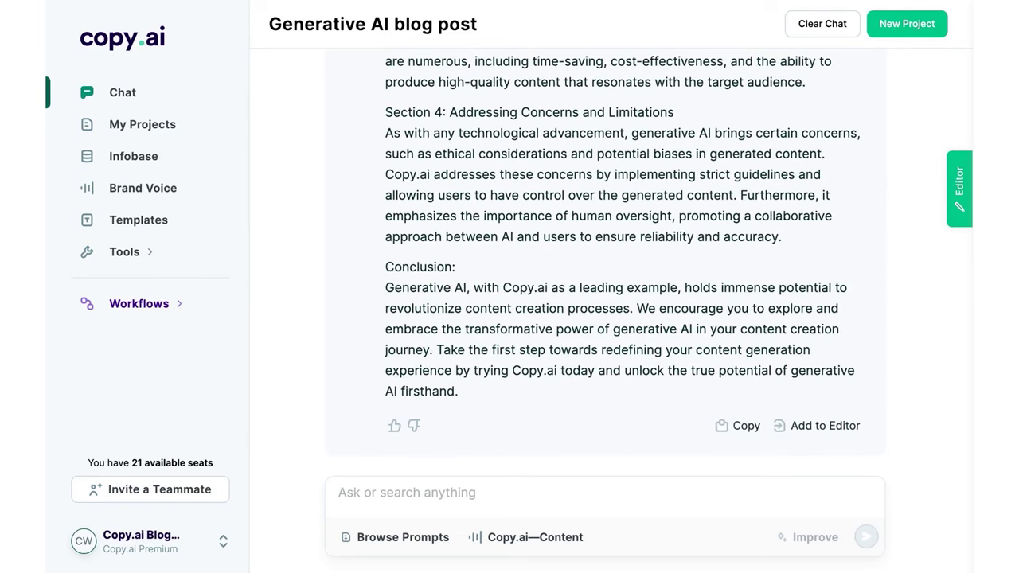
- Create a new workflow described as "Build a workflow that takes a blog post and transforms it into a social post for LinkedIn, Facebook, and Twitter."
{"action": "left_click", "coordinate": [139, 303]}
{"action": "left_click", "coordinate": [148, 363]}
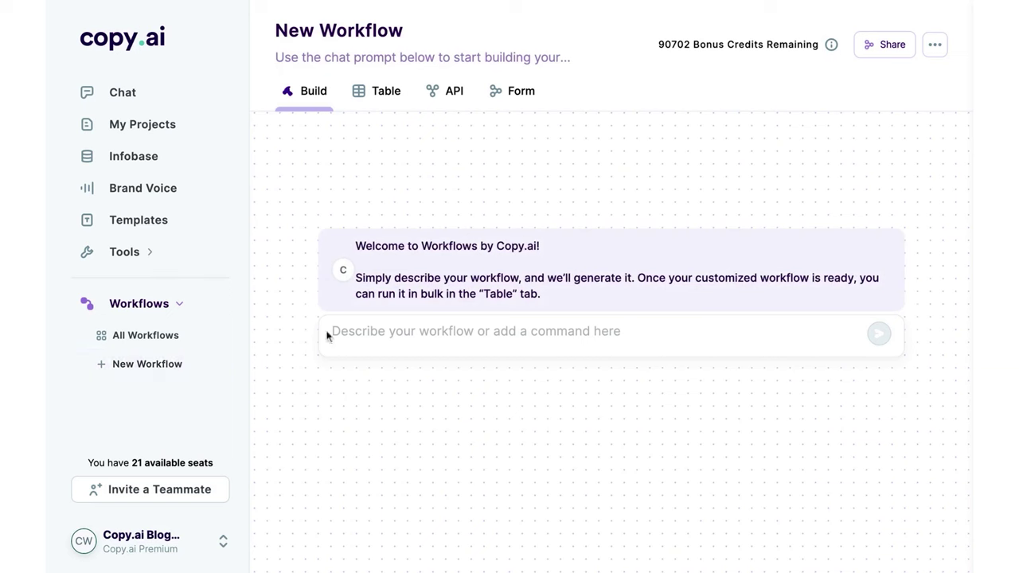
{"action": "left_click", "coordinate": [351, 333]}
{"action": "type", "text": "Build a workflow that takes a blog"}
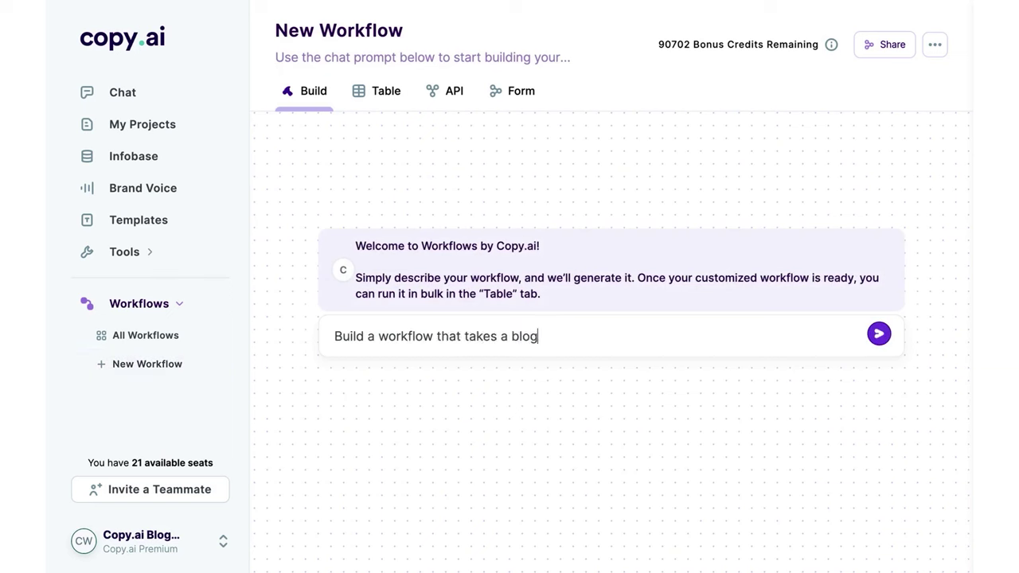
{"action": "type", "text": " post and transforms it into a social post for Li"}
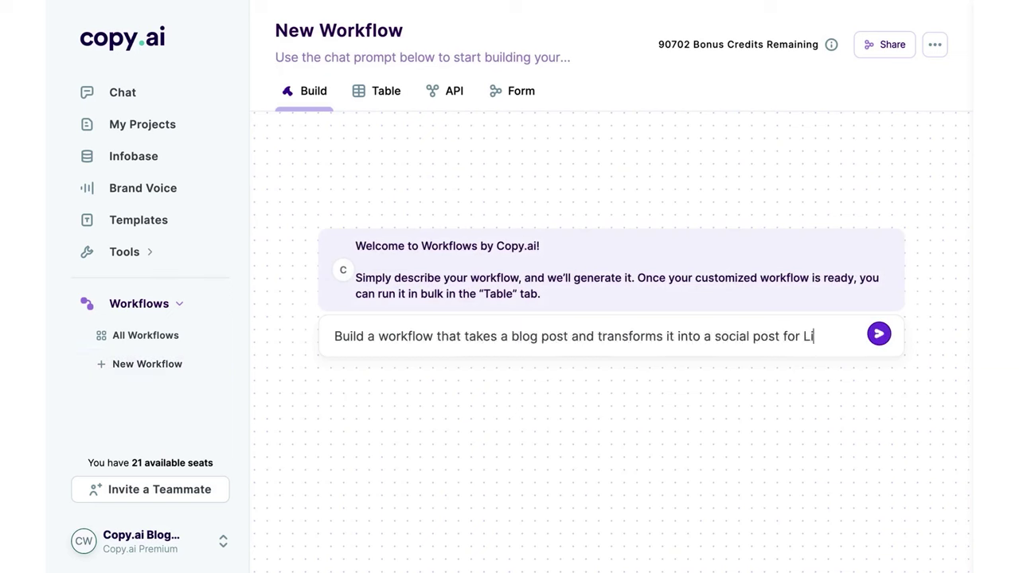
{"action": "type", "text": "nkedIn, Facebook, and Twitter."}
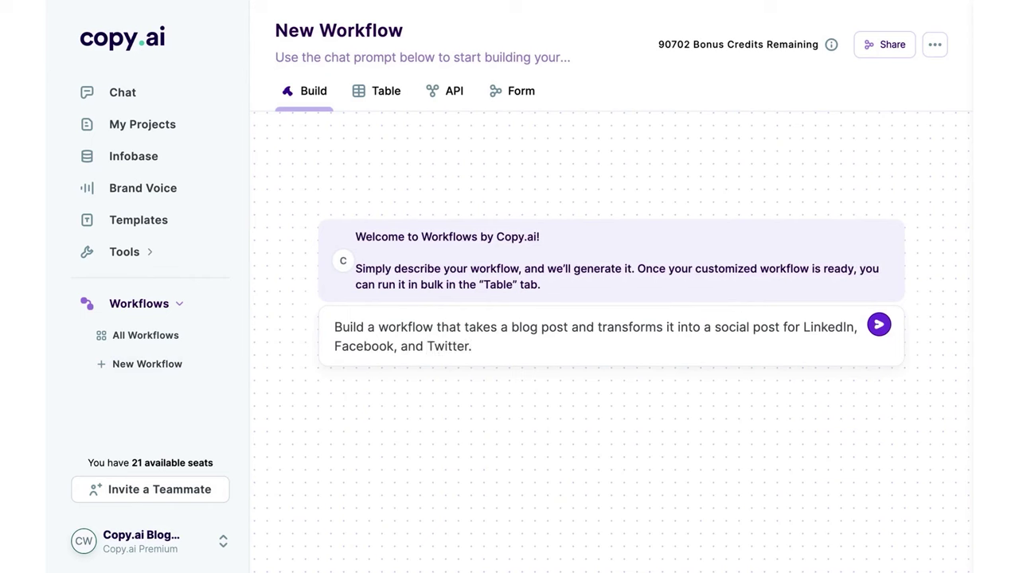
- Generate the described workflow, then go back to the chat's Generative AI blog post and select its entire text
{"action": "left_click", "coordinate": [881, 326]}
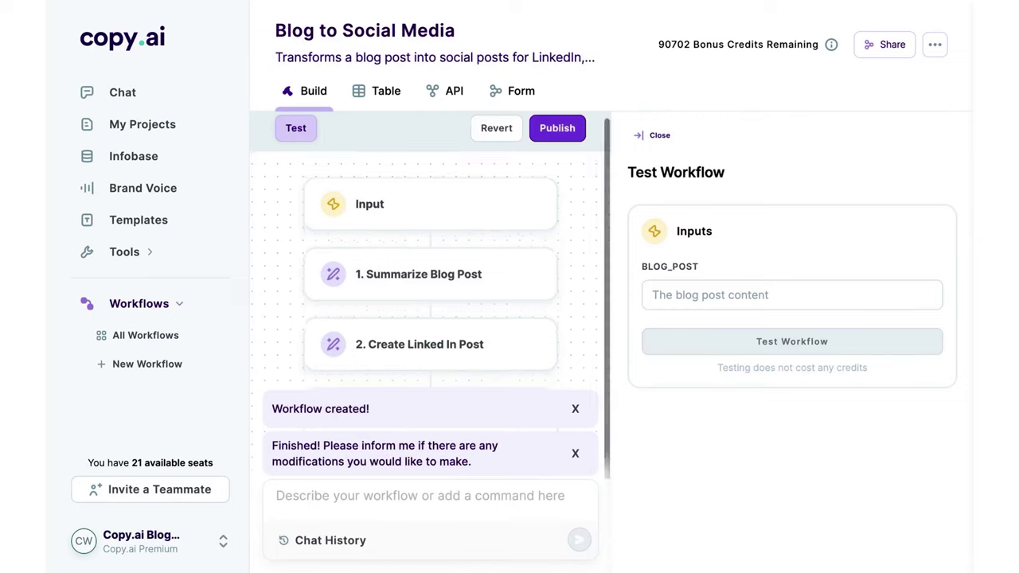
{"action": "left_click", "coordinate": [141, 93]}
{"action": "left_click_drag", "start_coordinate": [387, 168], "coordinate": [423, 325]}
{"action": "left_click", "coordinate": [824, 362]}
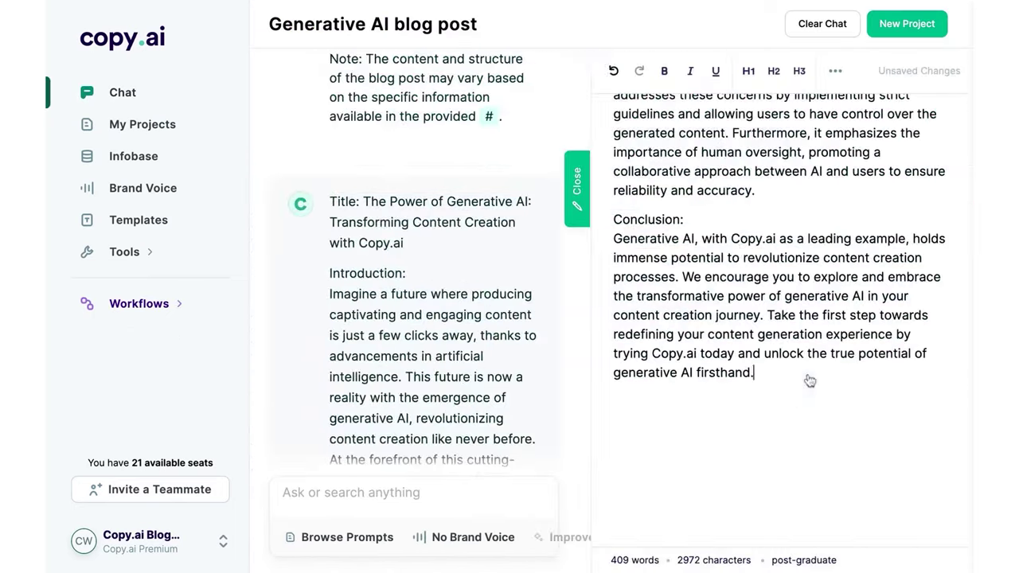
{"action": "key", "text": "ctrl+a"}
- Paste the blog post into the BLOG_POST input of the Blog to Social Media workflow, test it and review the outputs
{"action": "left_click", "coordinate": [159, 301]}
{"action": "left_click", "coordinate": [476, 418]}
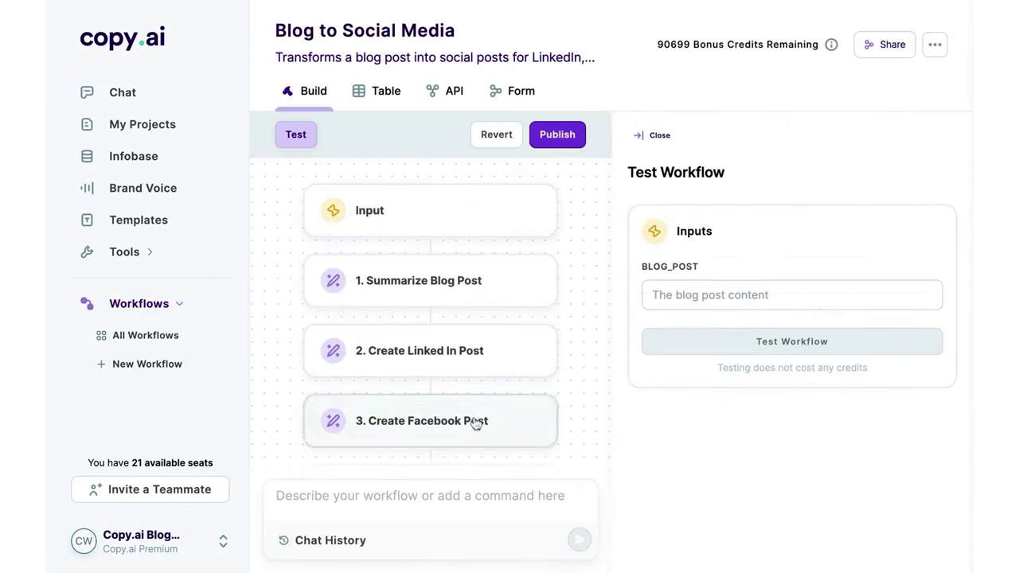
{"action": "left_click", "coordinate": [689, 296]}
{"action": "key", "text": "ctrl+v"}
{"action": "left_click", "coordinate": [791, 548]}
{"action": "scroll", "coordinate": [633, 363], "scroll_direction": "down", "scroll_amount": 2}
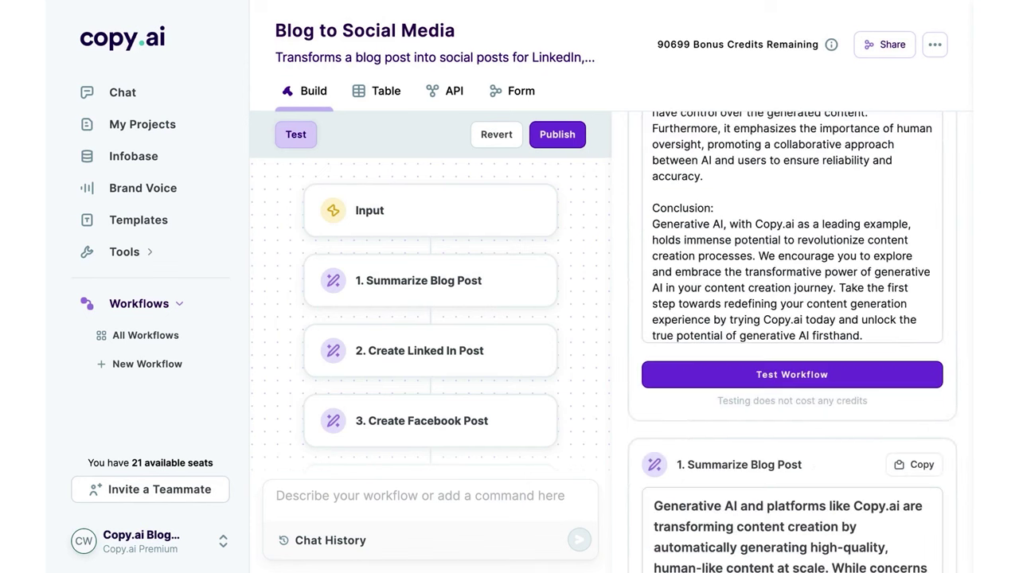
{"action": "scroll", "coordinate": [630, 256], "scroll_direction": "down", "scroll_amount": 10}
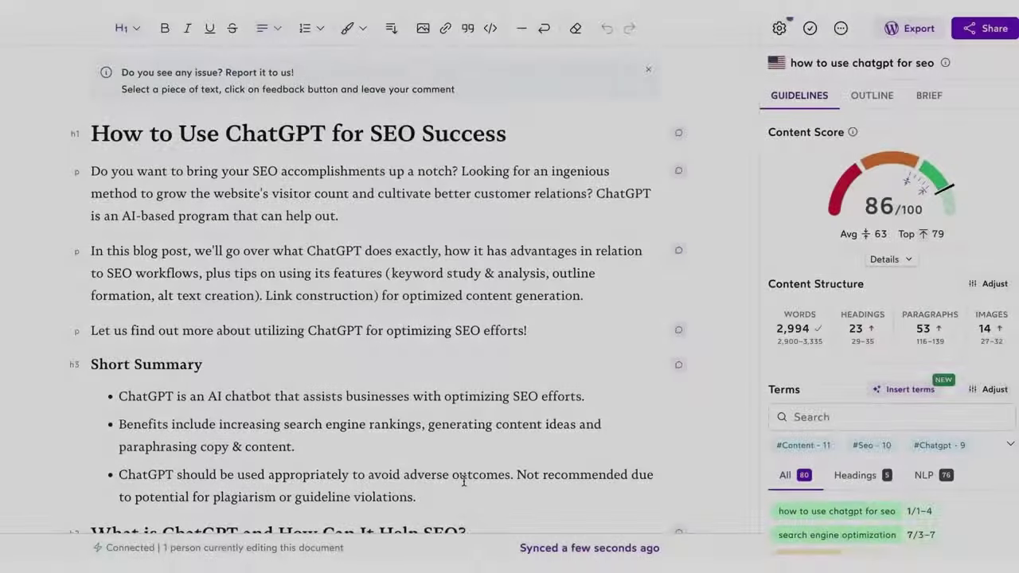
- Switch to Surfer's Content Editor and examine the ChatGPT article, its Content Structure guidance and the expanded Content Score details
{"action": "scroll", "coordinate": [463, 480], "scroll_direction": "down", "scroll_amount": 2}
{"action": "scroll", "coordinate": [463, 481], "scroll_direction": "down", "scroll_amount": 4}
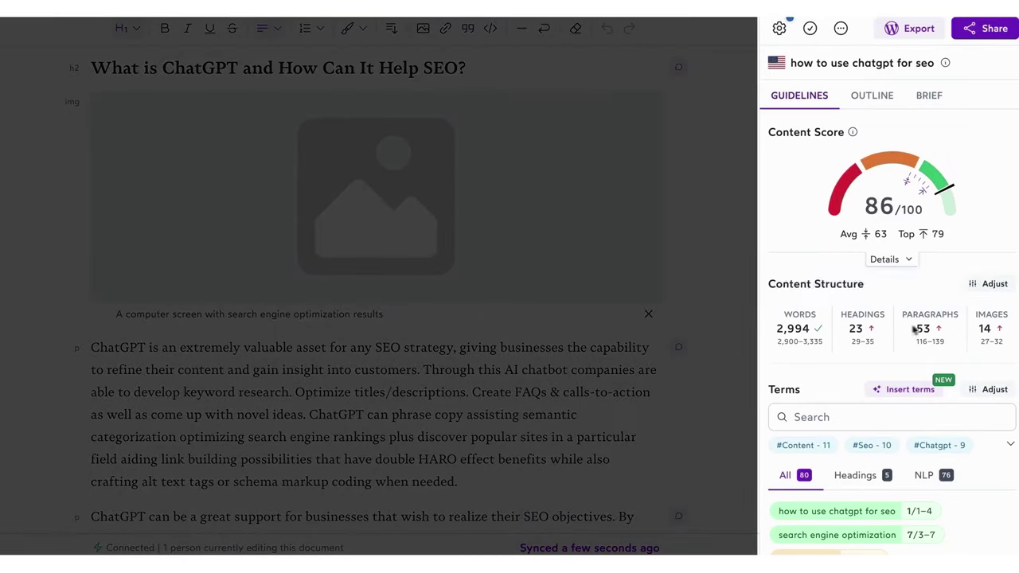
{"action": "mouse_move", "coordinate": [926, 322]}
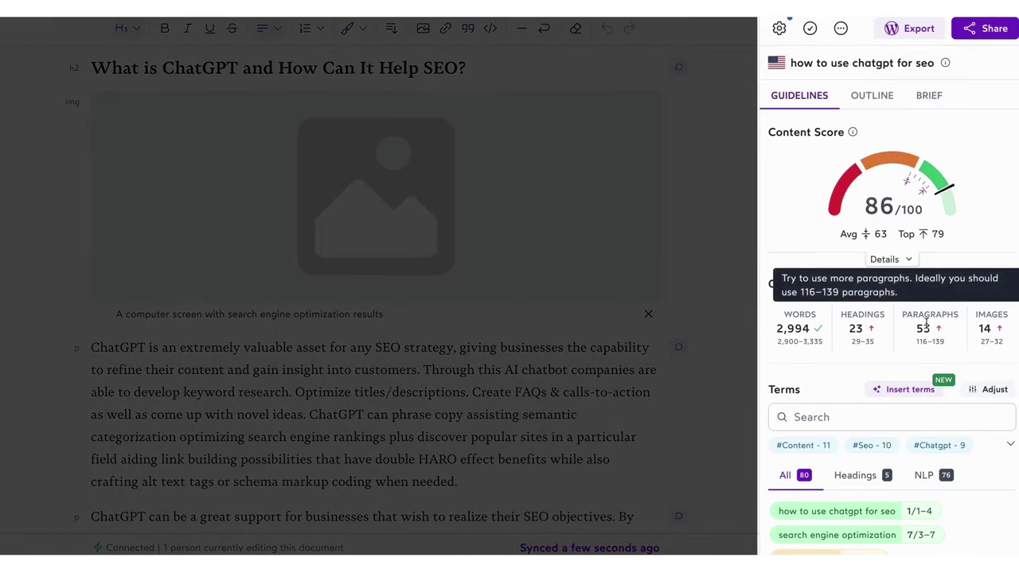
{"action": "mouse_move", "coordinate": [851, 180]}
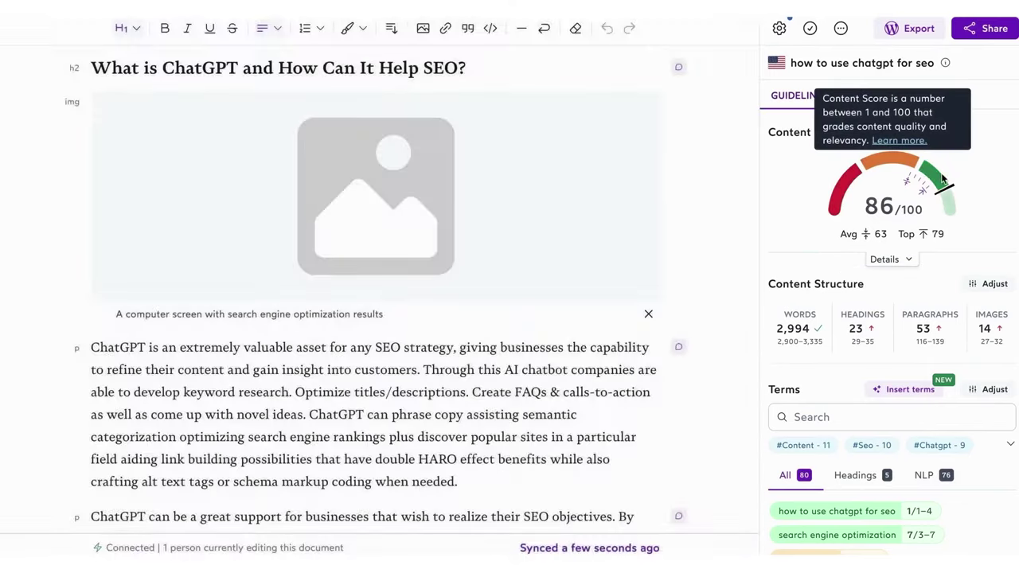
{"action": "mouse_move", "coordinate": [867, 240]}
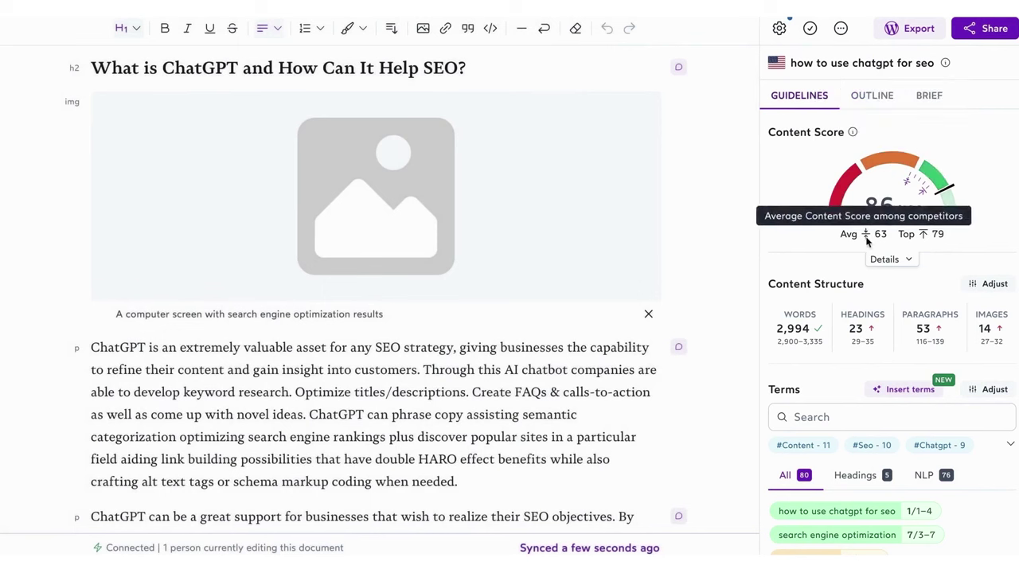
{"action": "left_click", "coordinate": [906, 255]}
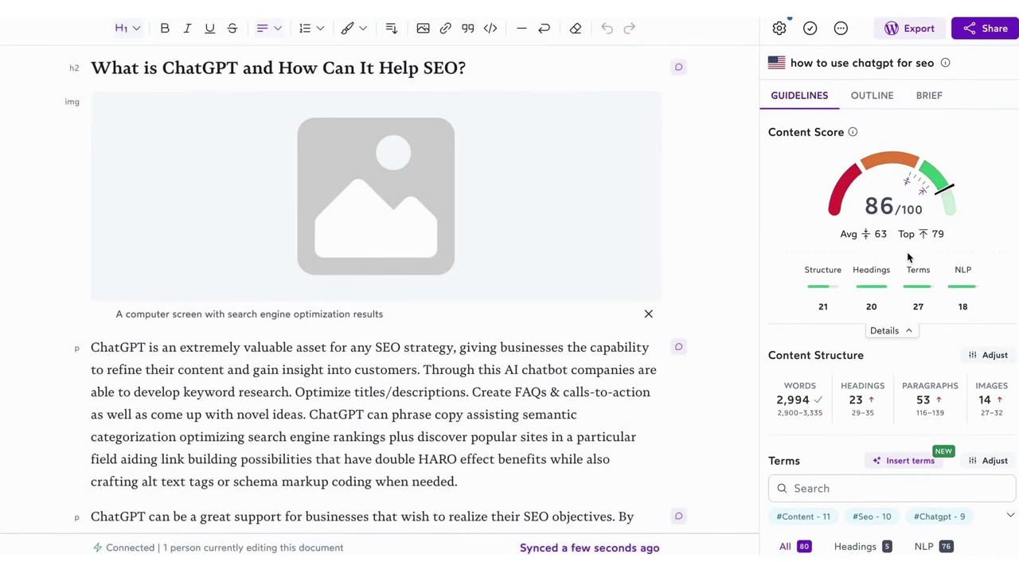
{"action": "scroll", "coordinate": [907, 252], "scroll_direction": "down", "scroll_amount": 5}
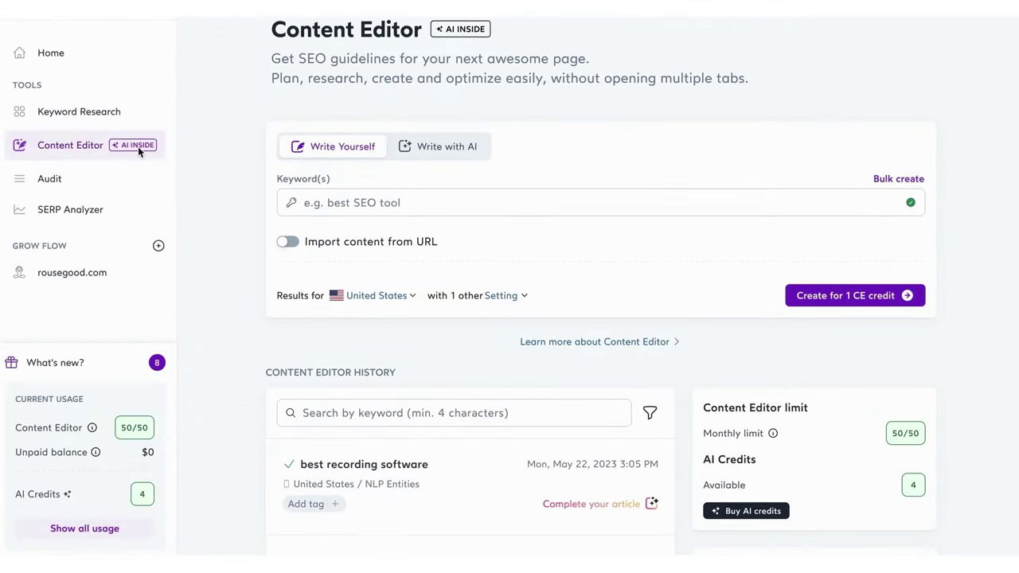
- Create a Write with AI article for the keyword "how to use chat gpt for seo" and open its personalization settings
{"action": "left_click", "coordinate": [406, 149]}
{"action": "left_click", "coordinate": [360, 202]}
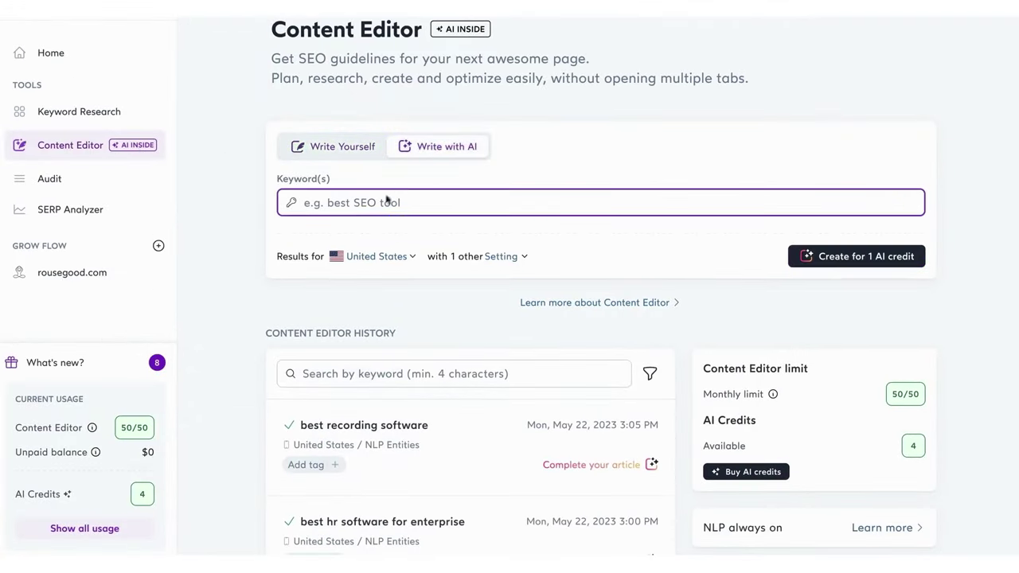
{"action": "type", "text": "how to use chat gp"}
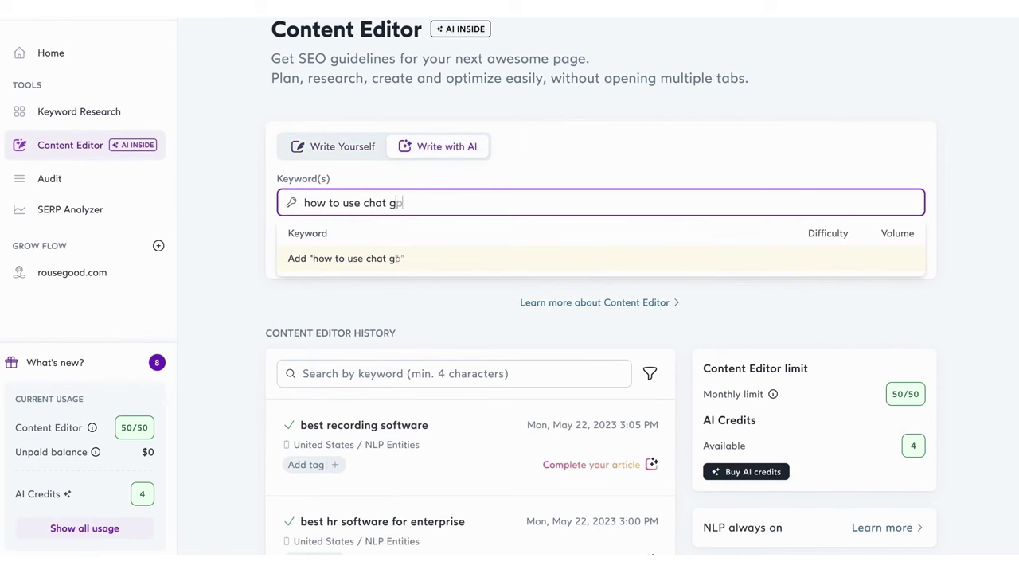
{"action": "type", "text": "t for seo"}
{"action": "key", "text": "Return"}
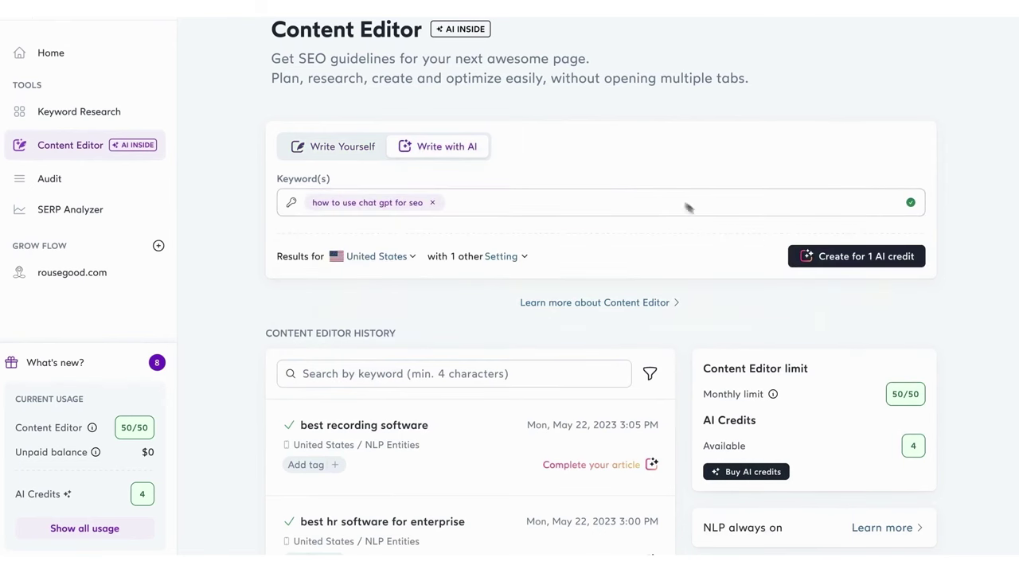
{"action": "left_click", "coordinate": [834, 266]}
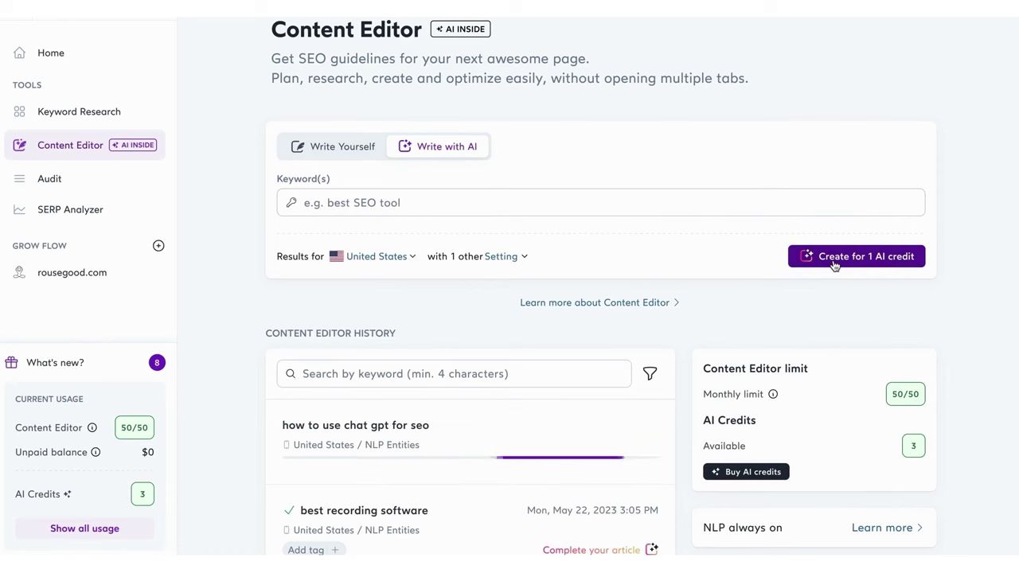
{"action": "left_click", "coordinate": [610, 468]}
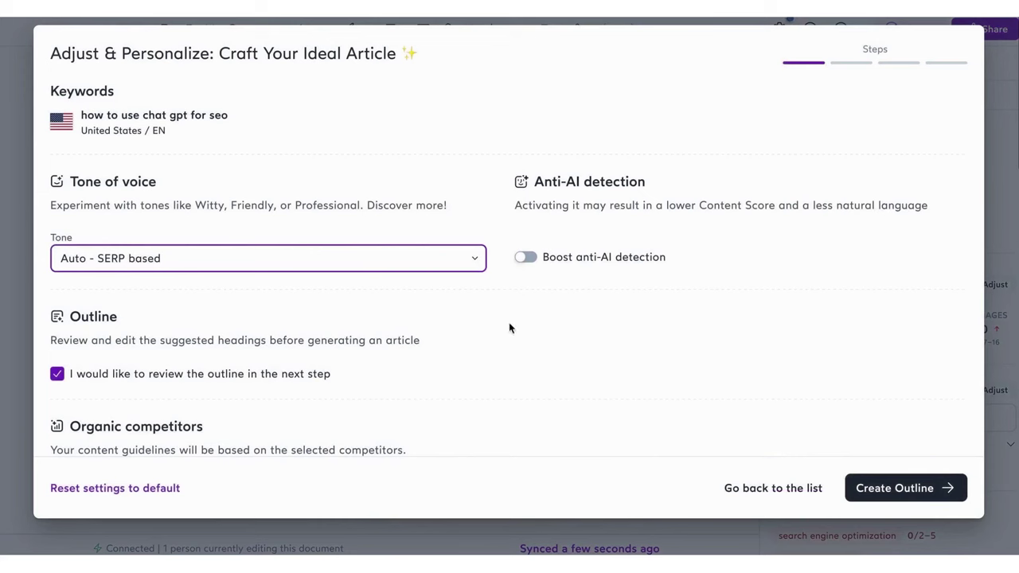
- Look through the available tones of voice and keep Auto - SERP based for the article
{"action": "left_click", "coordinate": [464, 265]}
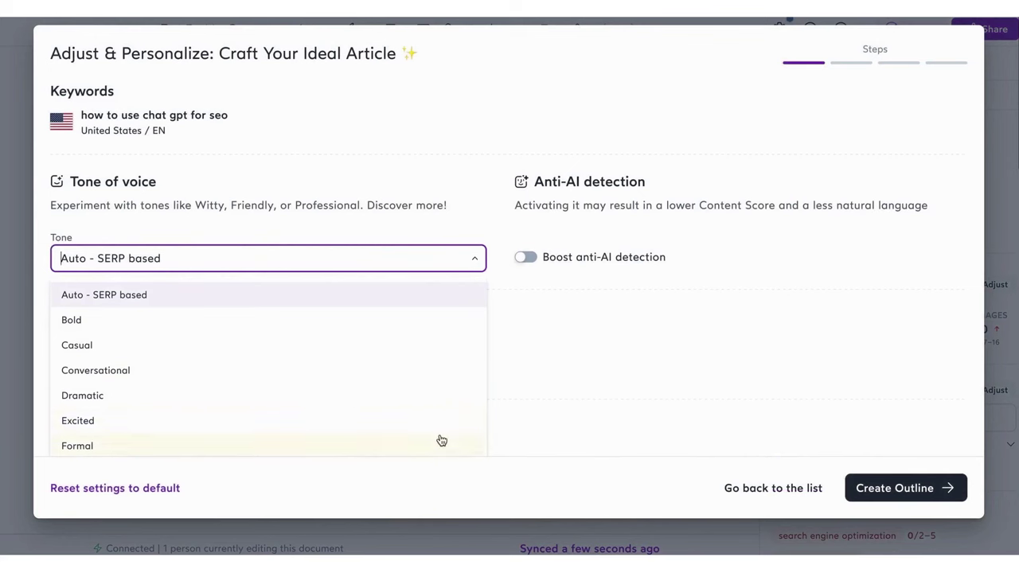
{"action": "scroll", "coordinate": [440, 440], "scroll_direction": "down", "scroll_amount": 3}
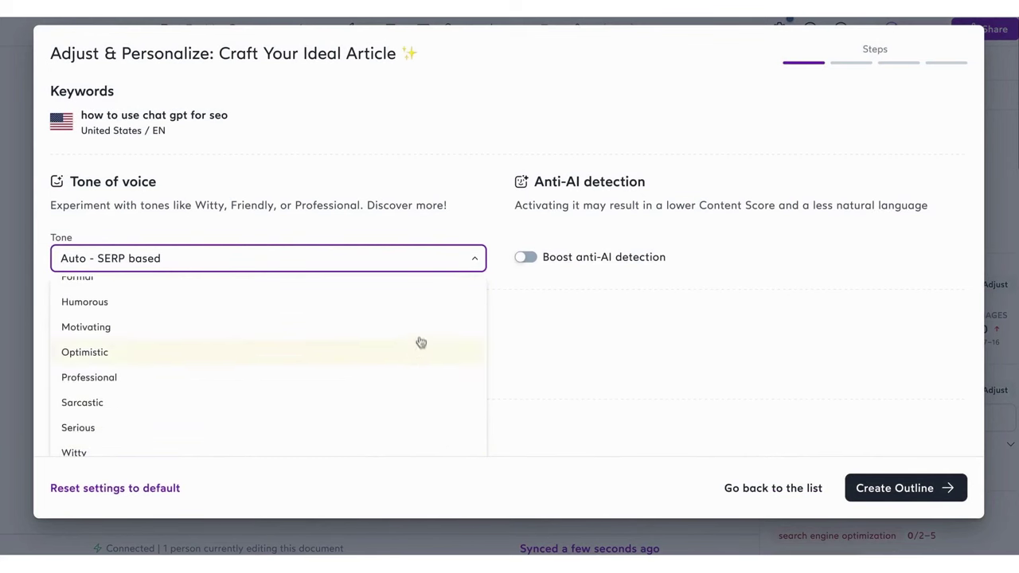
{"action": "scroll", "coordinate": [417, 315], "scroll_direction": "up", "scroll_amount": 3}
{"action": "left_click", "coordinate": [414, 293]}
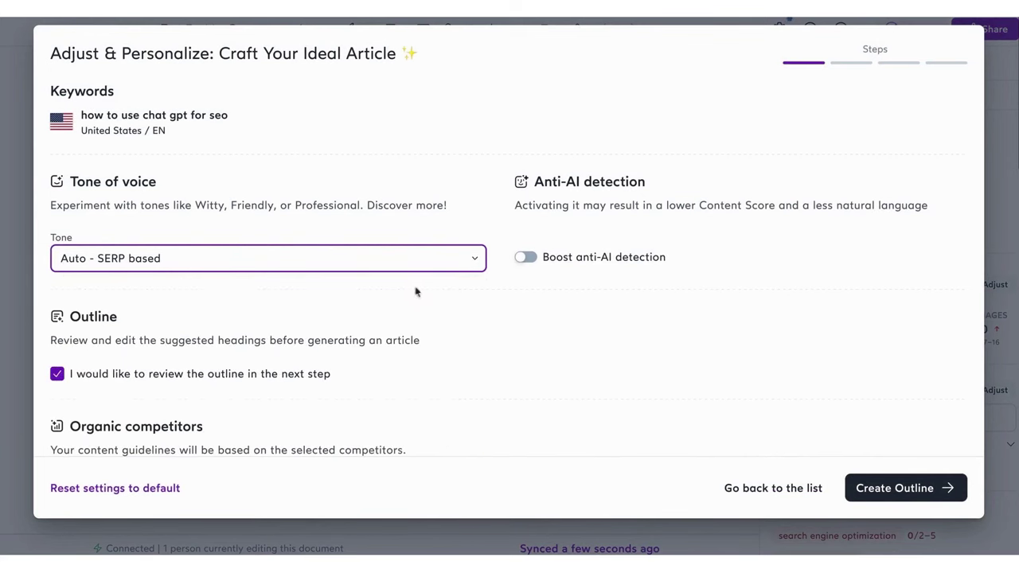
- Try out the anti-AI detection boost and the outline review option, returning both to their original settings
{"action": "left_click", "coordinate": [526, 261]}
{"action": "left_click", "coordinate": [526, 259]}
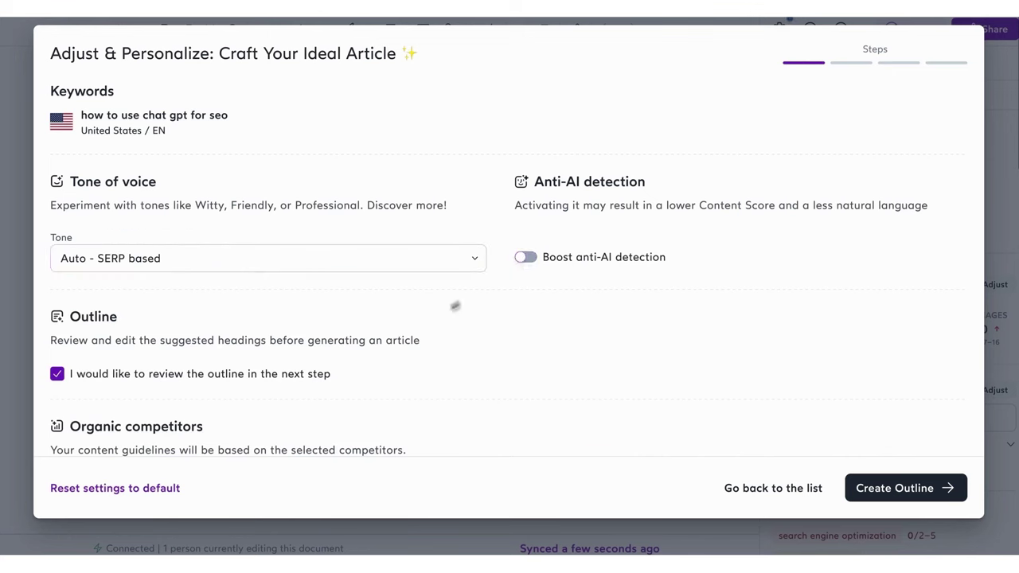
{"action": "left_click", "coordinate": [284, 376]}
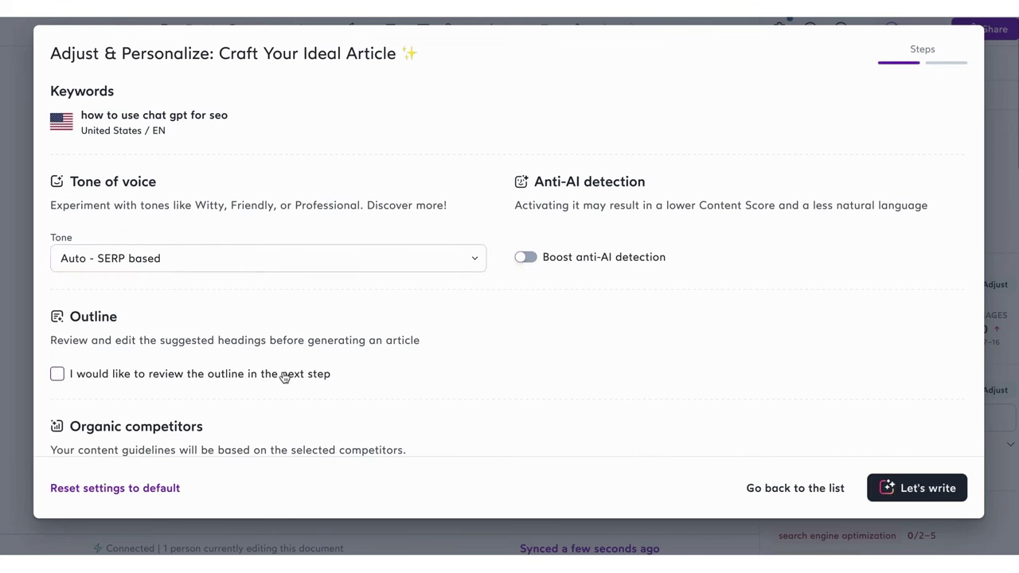
{"action": "left_click", "coordinate": [284, 375]}
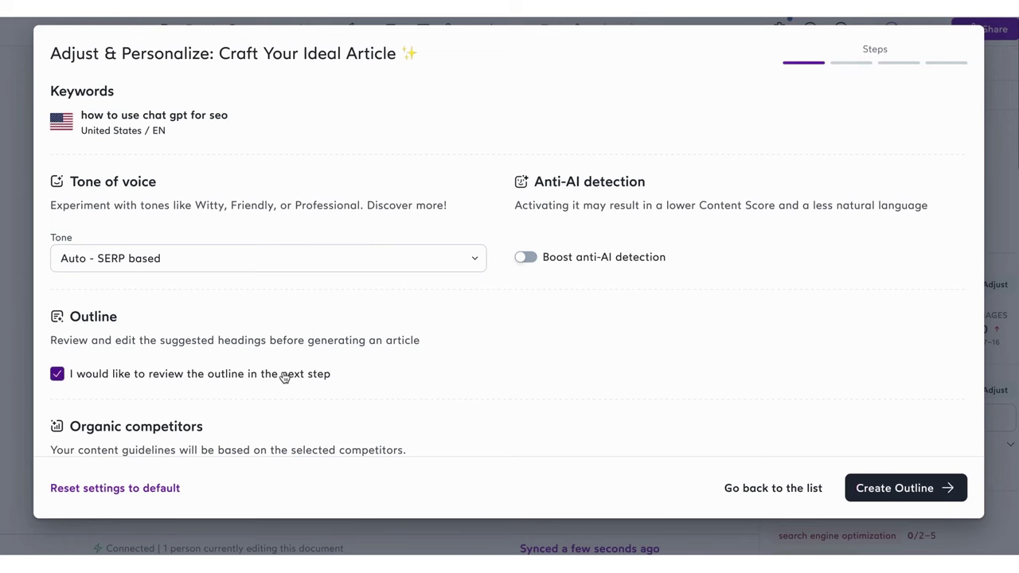
- Exclude the seo.ai page and include the Udemy course among the article's organic competitors
{"action": "scroll", "coordinate": [284, 375], "scroll_direction": "down", "scroll_amount": 5}
{"action": "scroll", "coordinate": [284, 376], "scroll_direction": "down", "scroll_amount": 3}
{"action": "left_click", "coordinate": [80, 282]}
{"action": "scroll", "coordinate": [82, 282], "scroll_direction": "down", "scroll_amount": 2}
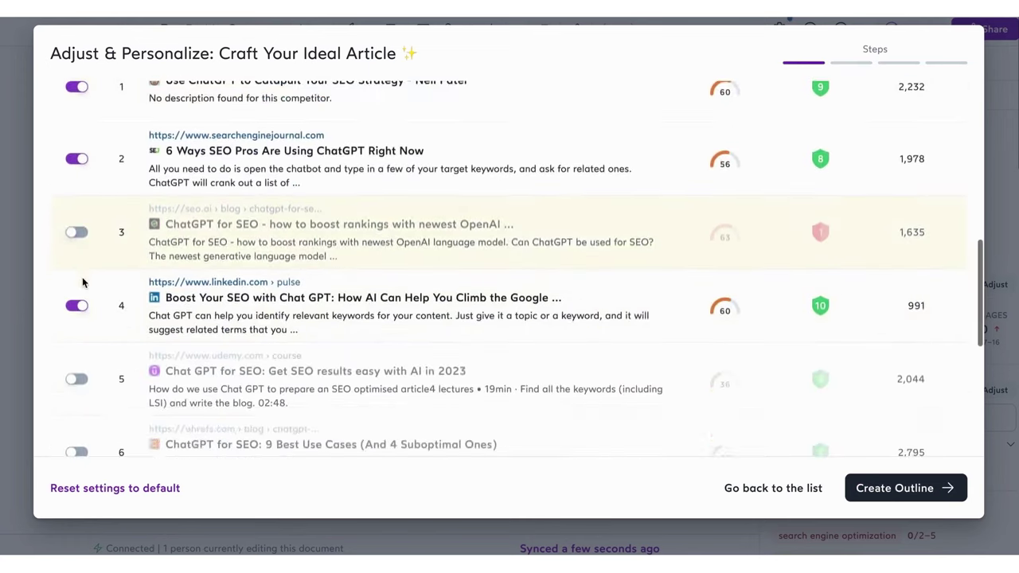
{"action": "left_click", "coordinate": [78, 381]}
{"action": "scroll", "coordinate": [102, 389], "scroll_direction": "down", "scroll_amount": 1}
{"action": "scroll", "coordinate": [101, 389], "scroll_direction": "down", "scroll_amount": 2}
{"action": "scroll", "coordinate": [101, 390], "scroll_direction": "up", "scroll_amount": 4}
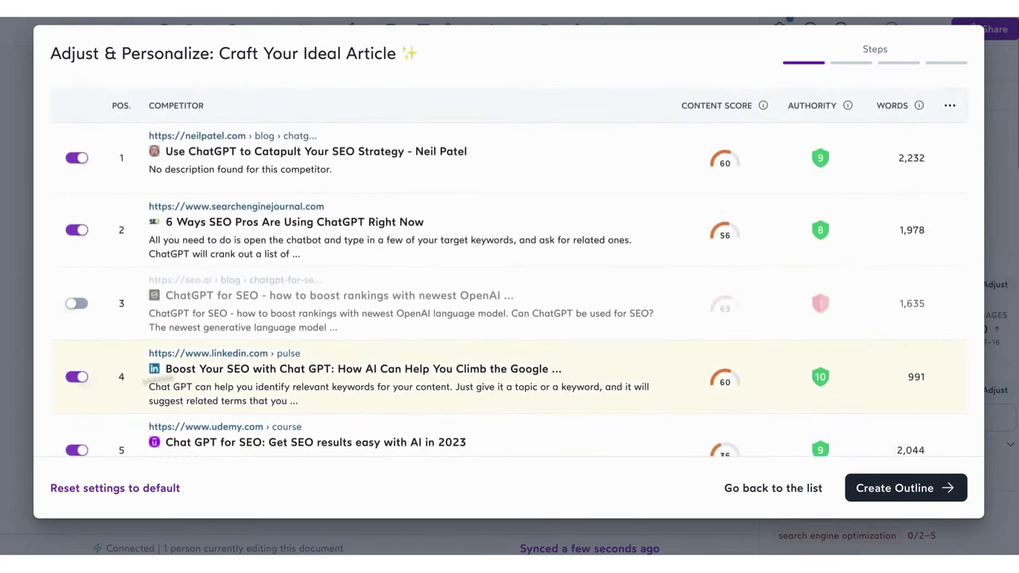
- Create the article outline from the chosen competitors and add heading text starting with "How no" to it
{"action": "left_click", "coordinate": [904, 494]}
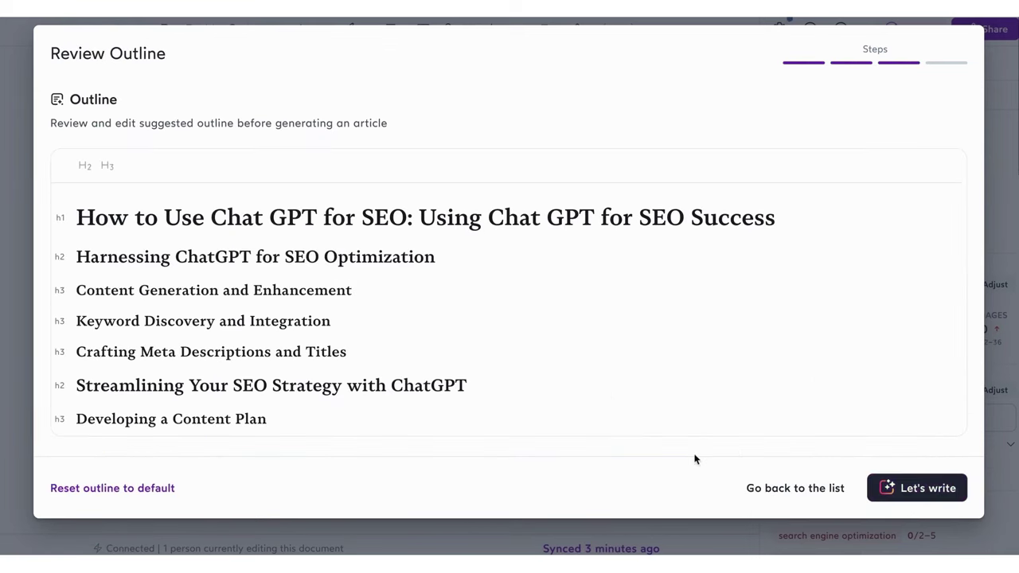
{"action": "scroll", "coordinate": [480, 337], "scroll_direction": "down", "scroll_amount": 1}
{"action": "type", "text": "How no"}
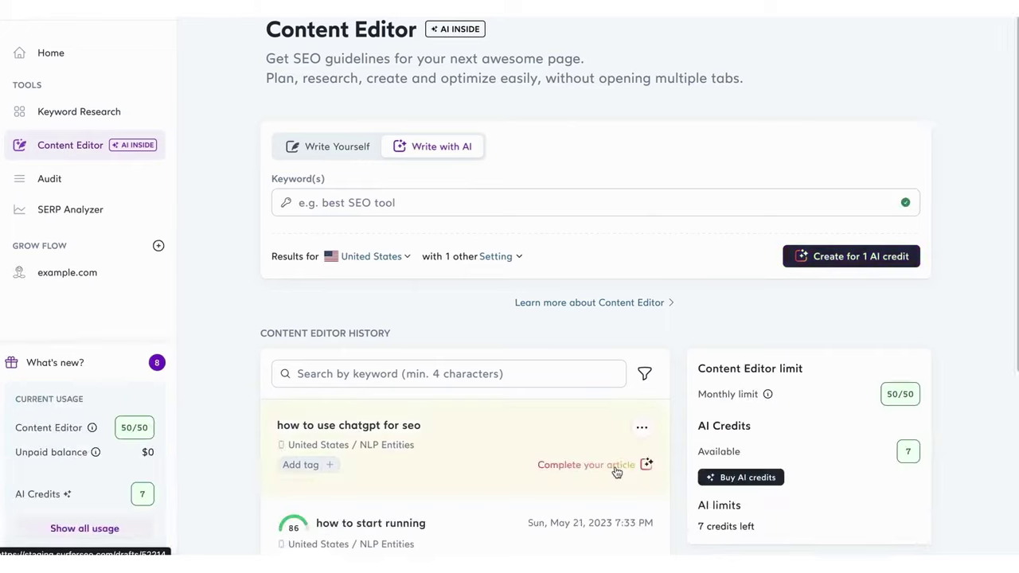
- Open the "how to use chatgpt for seo" article from the Content Editor history and read through its generated text
{"action": "left_click", "coordinate": [615, 472]}
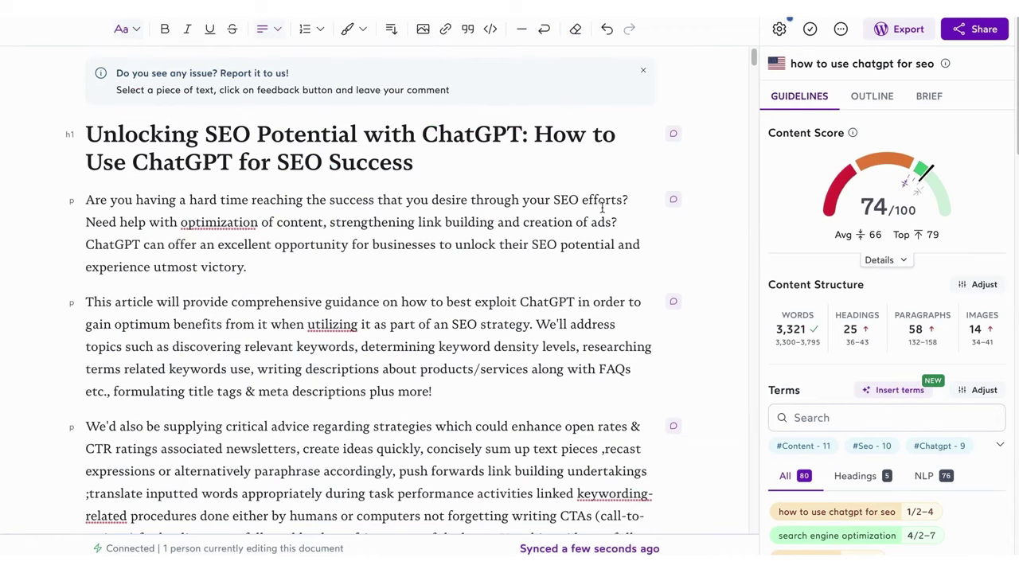
{"action": "scroll", "coordinate": [609, 243], "scroll_direction": "down", "scroll_amount": 4}
{"action": "scroll", "coordinate": [602, 207], "scroll_direction": "down", "scroll_amount": 2}
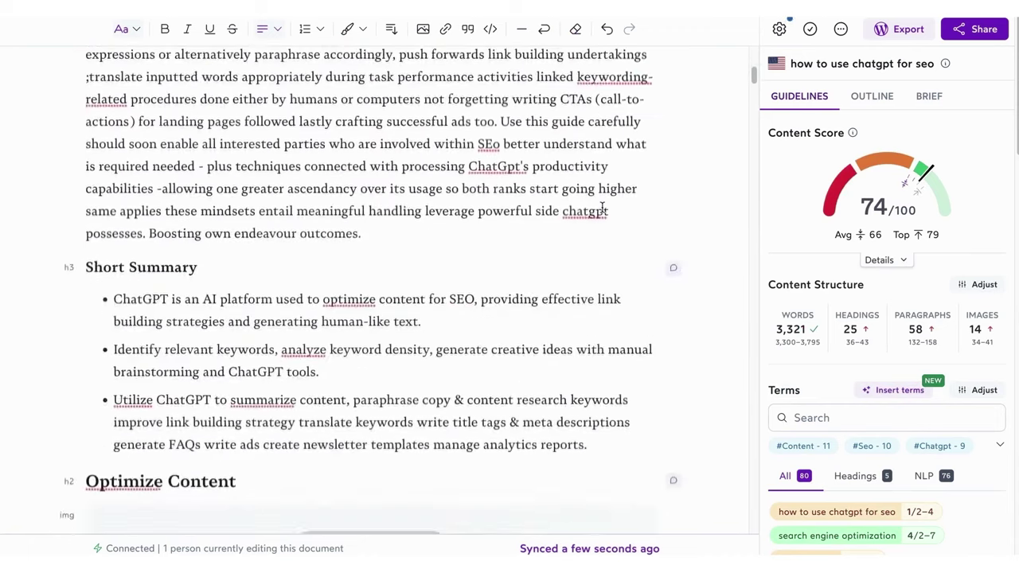
{"action": "scroll", "coordinate": [602, 208], "scroll_direction": "down", "scroll_amount": 5}
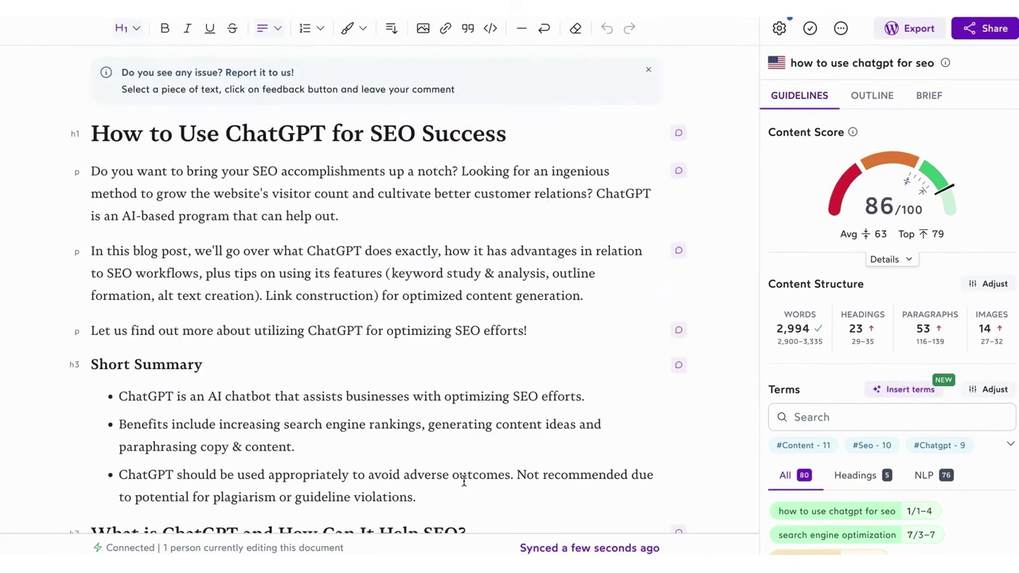
- Examine the "How to Use ChatGPT for SEO Success" article's heading and paragraph guidance, then expand its Content Score breakdown
{"action": "scroll", "coordinate": [464, 481], "scroll_direction": "down", "scroll_amount": 5}
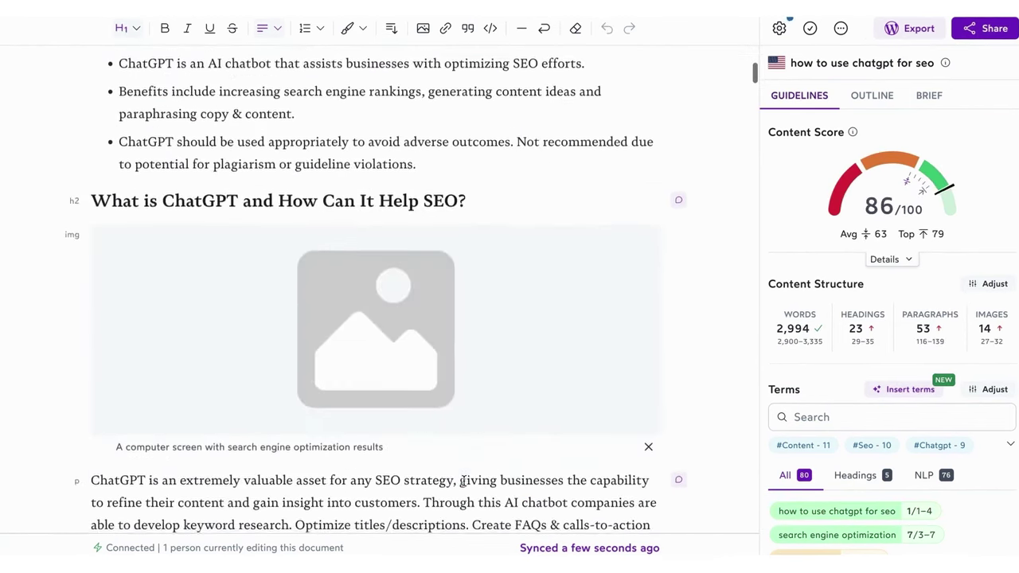
{"action": "scroll", "coordinate": [464, 481], "scroll_direction": "down", "scroll_amount": 2}
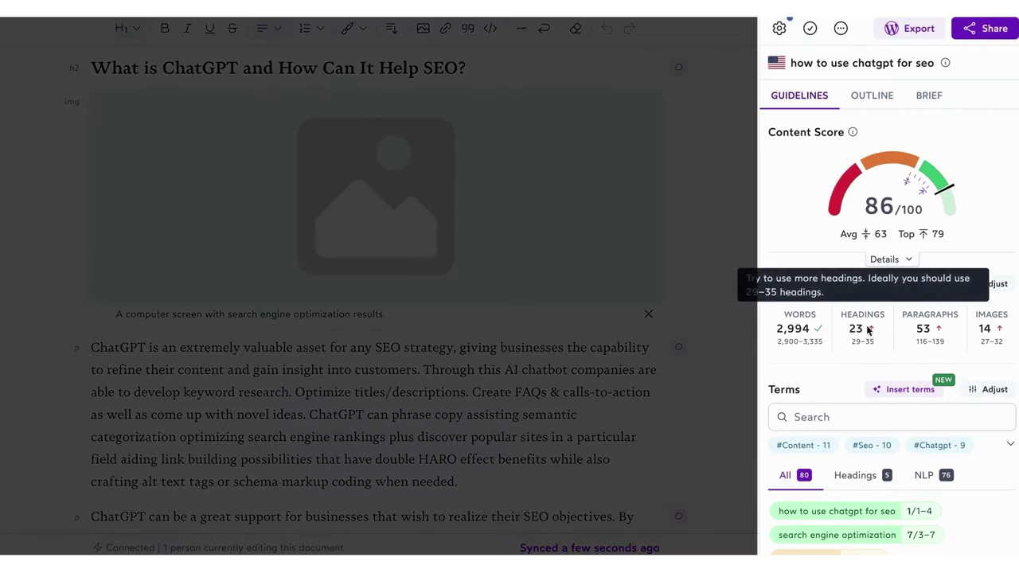
{"action": "mouse_move", "coordinate": [925, 321]}
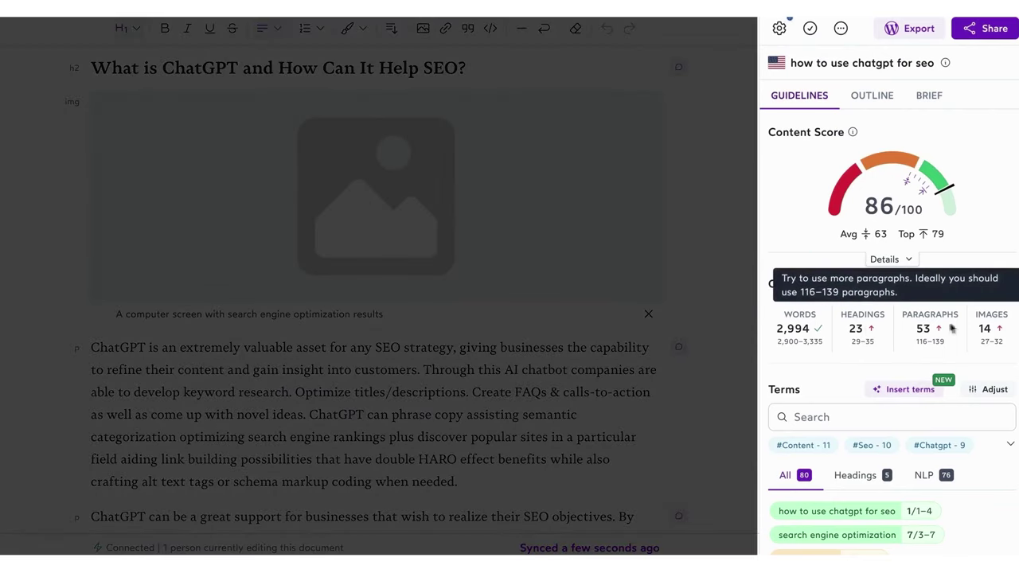
{"action": "mouse_move", "coordinate": [848, 180]}
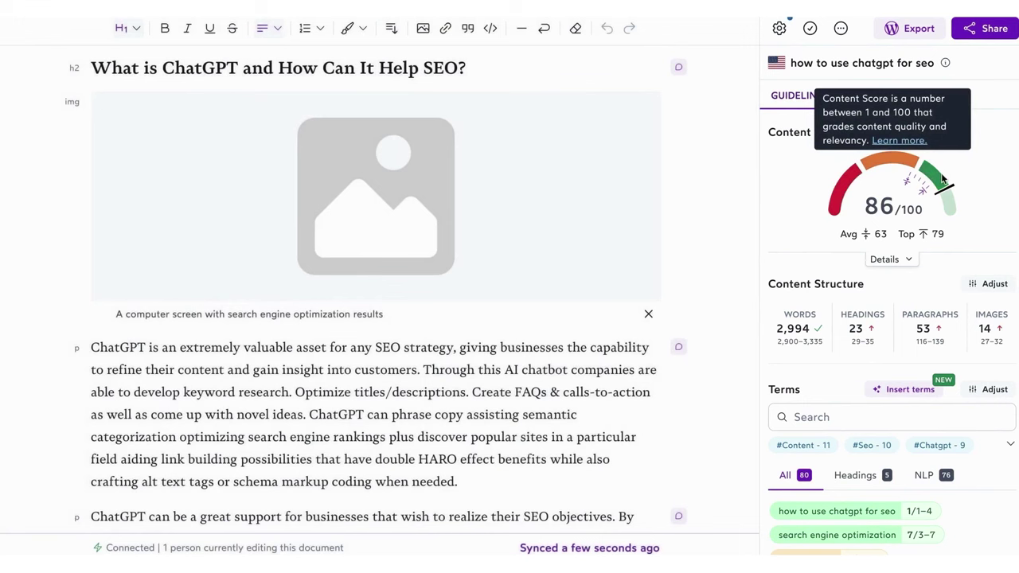
{"action": "mouse_move", "coordinate": [868, 241]}
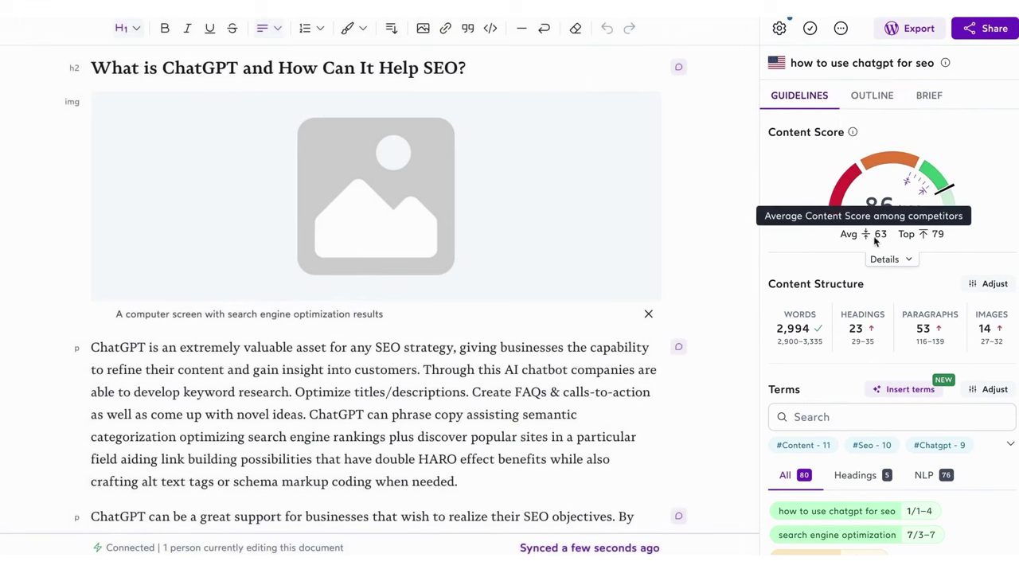
{"action": "left_click", "coordinate": [907, 254]}
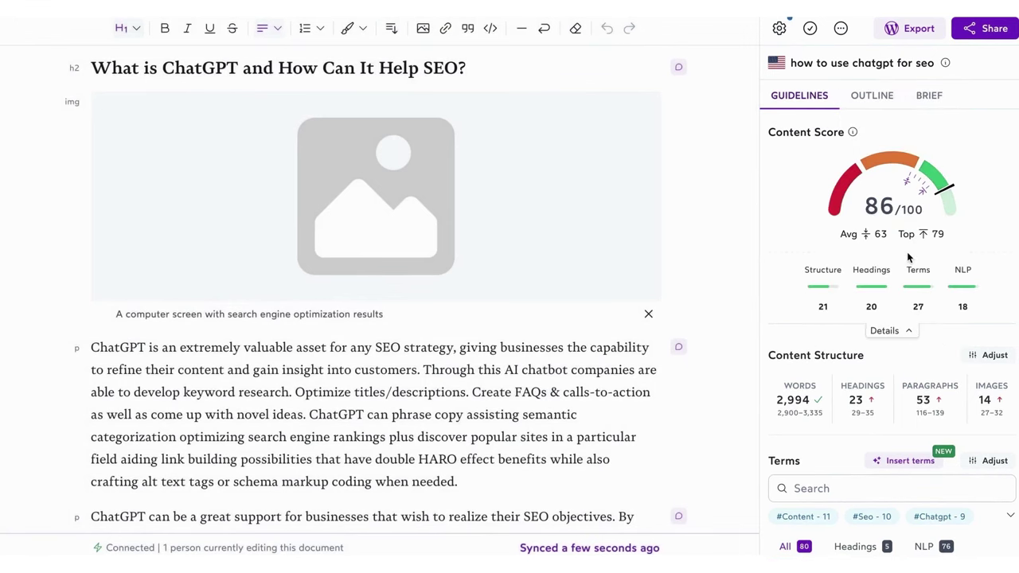
- Look further through the article's content structure and term guidelines
{"action": "scroll", "coordinate": [907, 251], "scroll_direction": "down", "scroll_amount": 3}
{"action": "scroll", "coordinate": [907, 251], "scroll_direction": "down", "scroll_amount": 2}
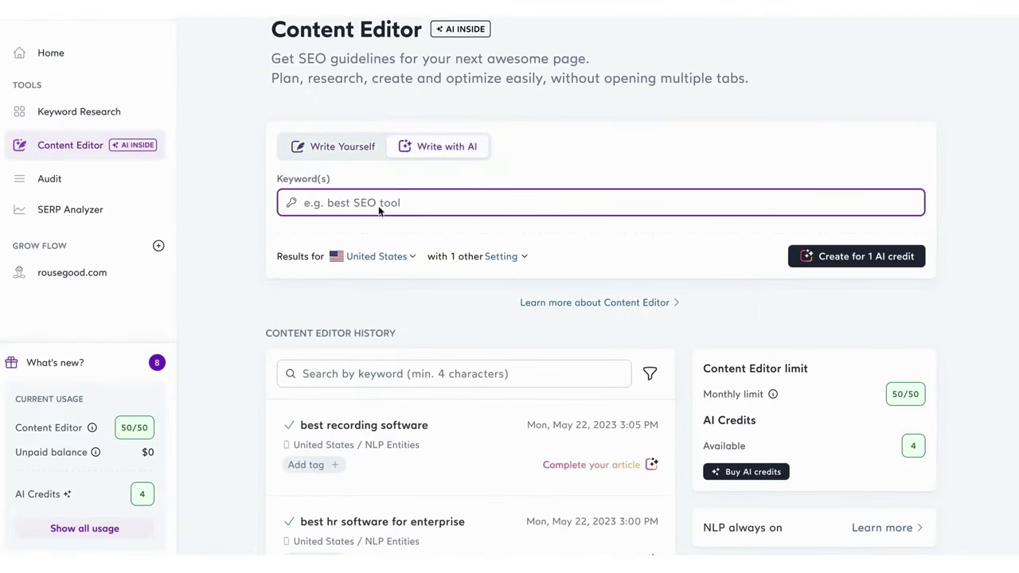
- Create an AI article for the keyword "how to use chat gpt for seo" and open its tone of voice options
{"action": "type", "text": "how to use chat gpt"}
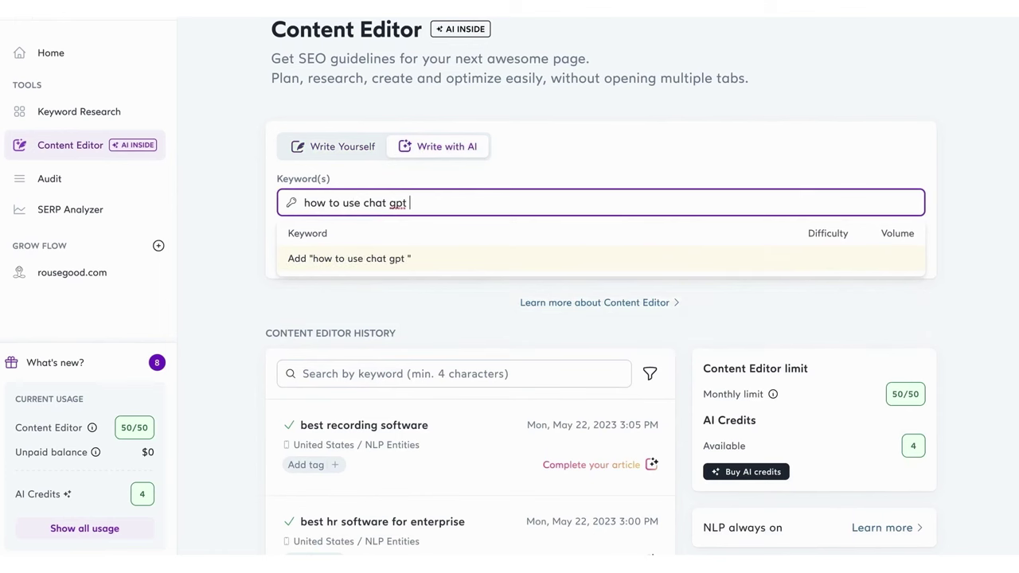
{"action": "type", "text": " for seo"}
{"action": "key", "text": "Return"}
{"action": "left_click", "coordinate": [571, 162]}
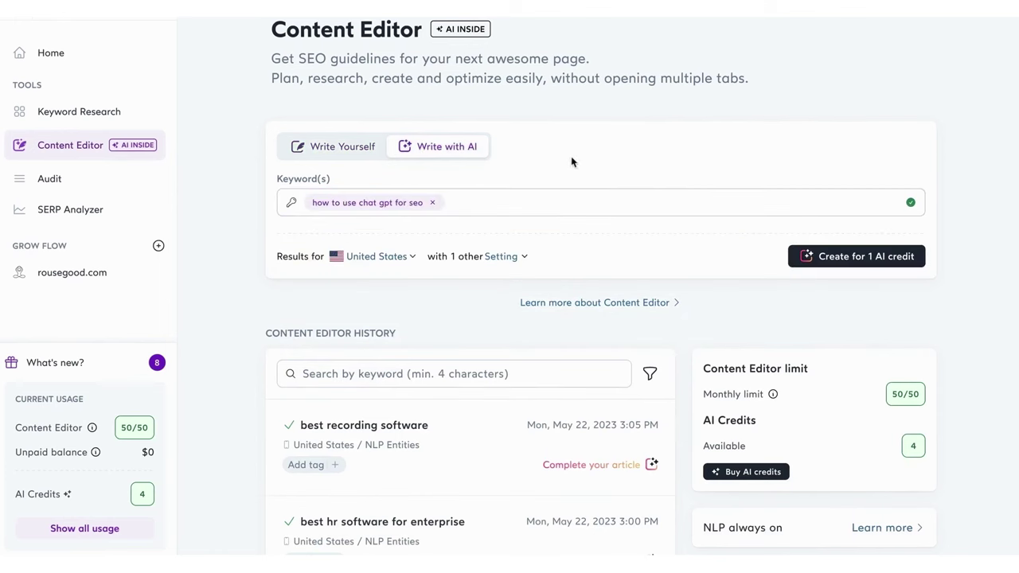
{"action": "left_click", "coordinate": [823, 266]}
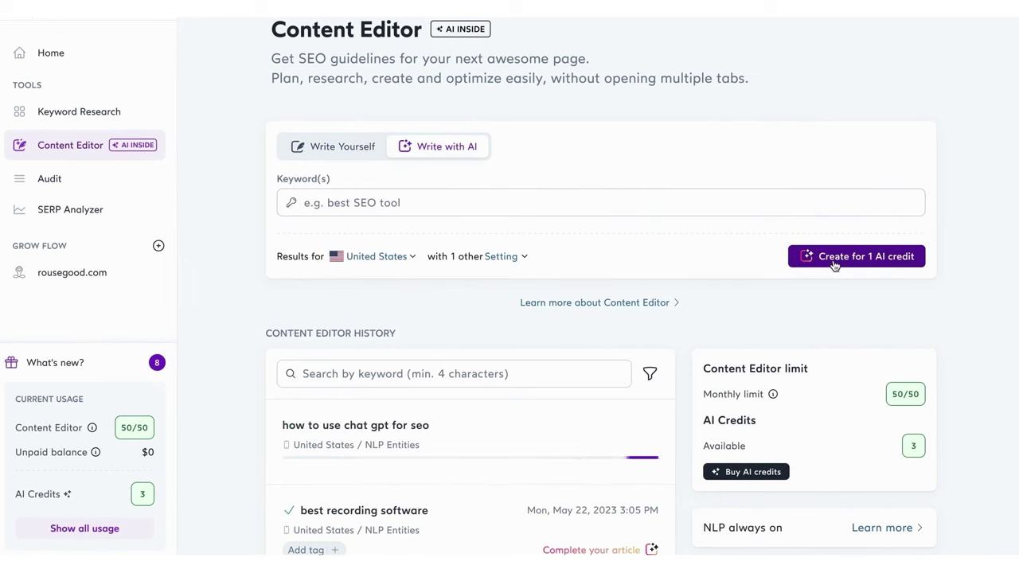
{"action": "left_click", "coordinate": [610, 468]}
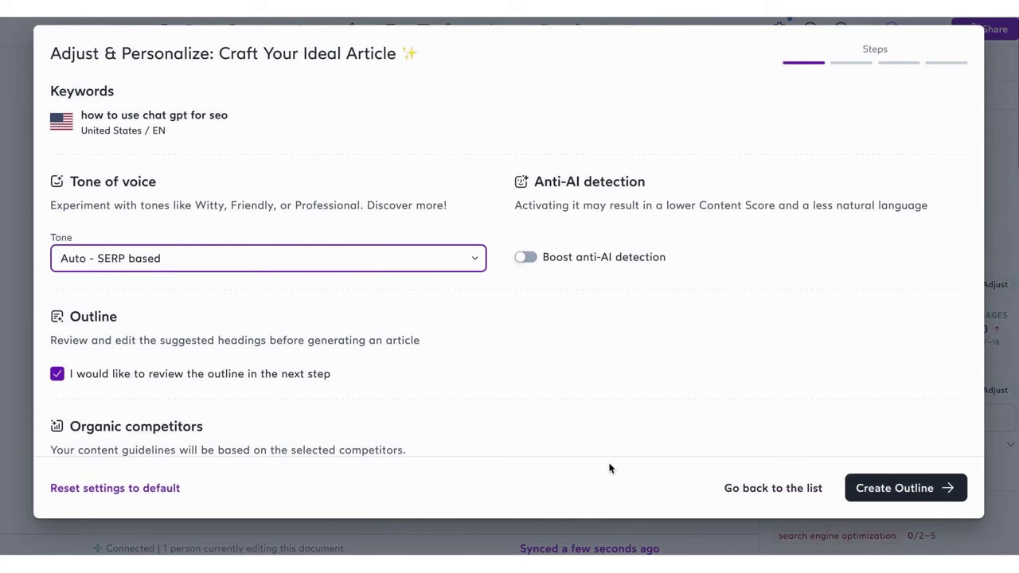
{"action": "left_click", "coordinate": [465, 266]}
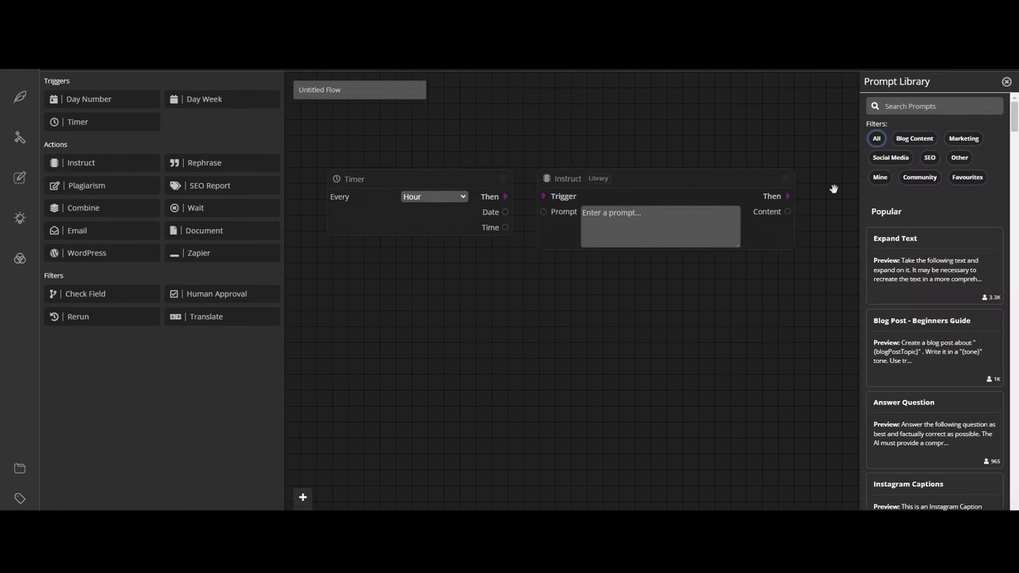
- In the flow builder, load the "Blog Post - Beginners Guide" prompt with topic "Content Marketing" and keywords "SEO, Content Marketing"
{"action": "left_click", "coordinate": [883, 379]}
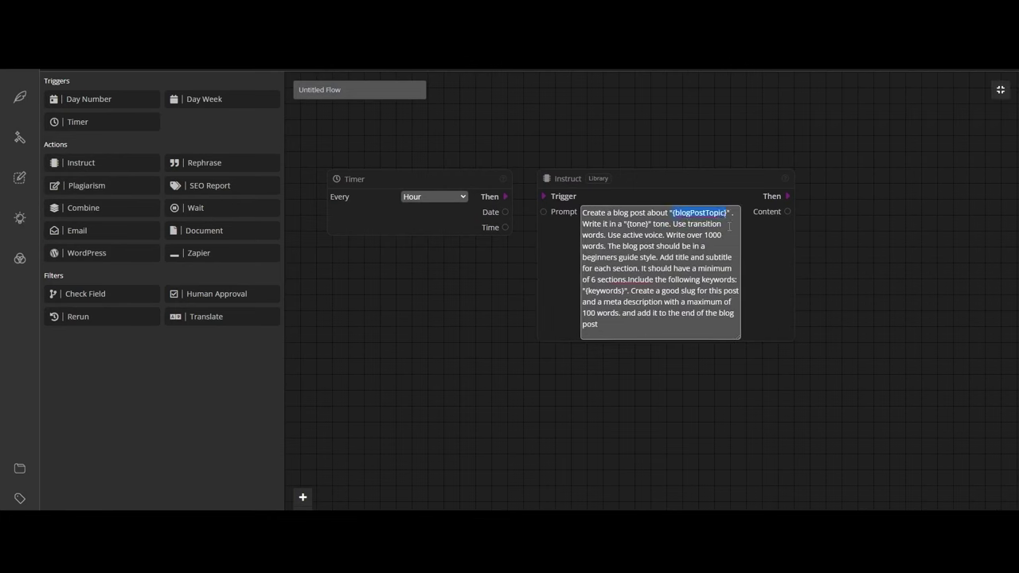
{"action": "type", "text": "Content Marketing\""}
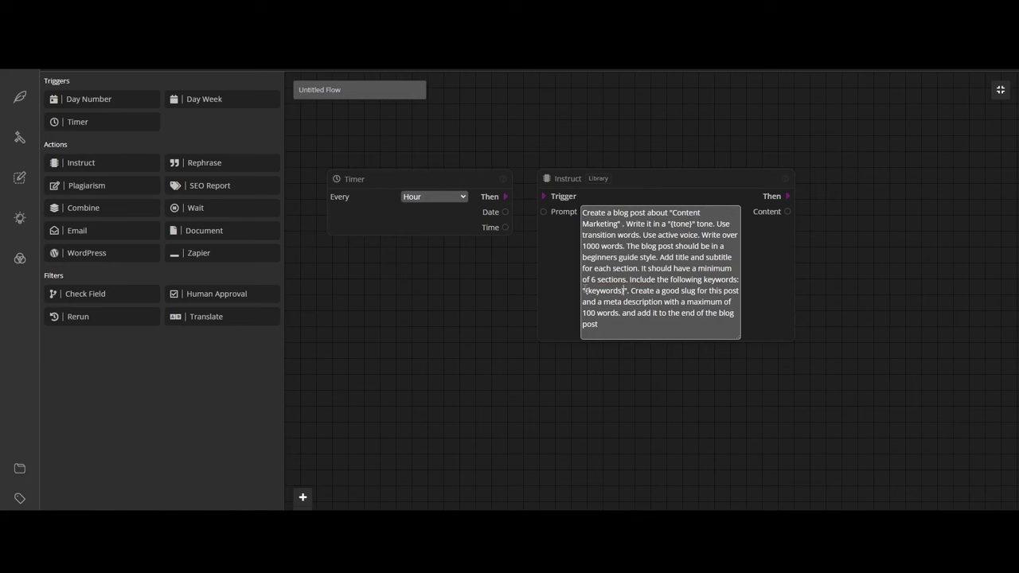
{"action": "left_click_drag", "start_coordinate": [624, 291], "coordinate": [585, 291]}
{"action": "type", "text": "SEO, Content Marketing"}
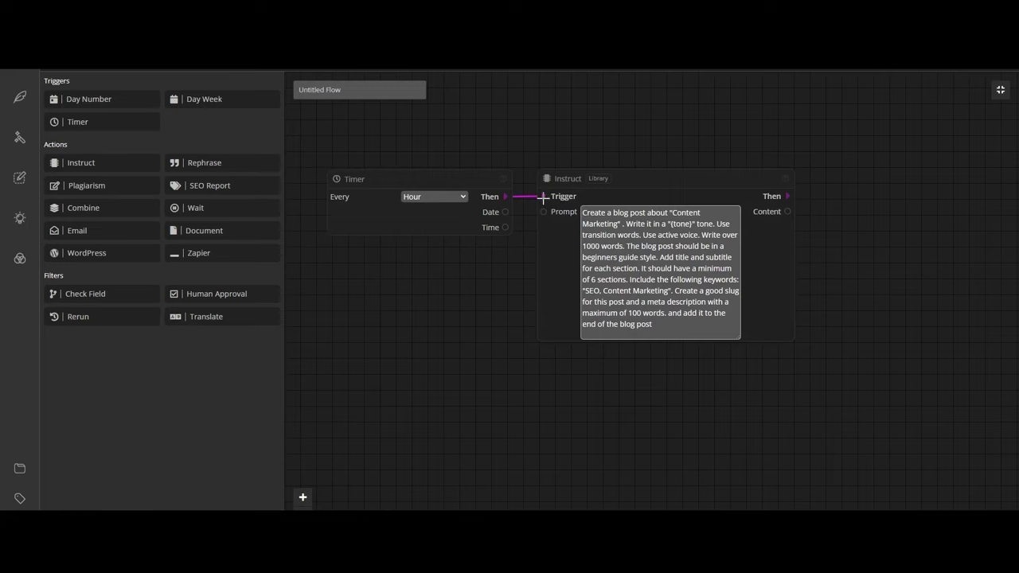
- Add a Create Document block fed by the Instruct block's outputs and title it "My new blog post!"
{"action": "left_click_drag", "start_coordinate": [451, 287], "coordinate": [277, 270]}
{"action": "left_click_drag", "start_coordinate": [200, 228], "coordinate": [680, 208]}
{"action": "left_click_drag", "start_coordinate": [531, 184], "coordinate": [614, 200]}
{"action": "left_click_drag", "start_coordinate": [531, 198], "coordinate": [617, 232]}
{"action": "left_click", "coordinate": [700, 217]}
{"action": "type", "text": "My new blog post!"}
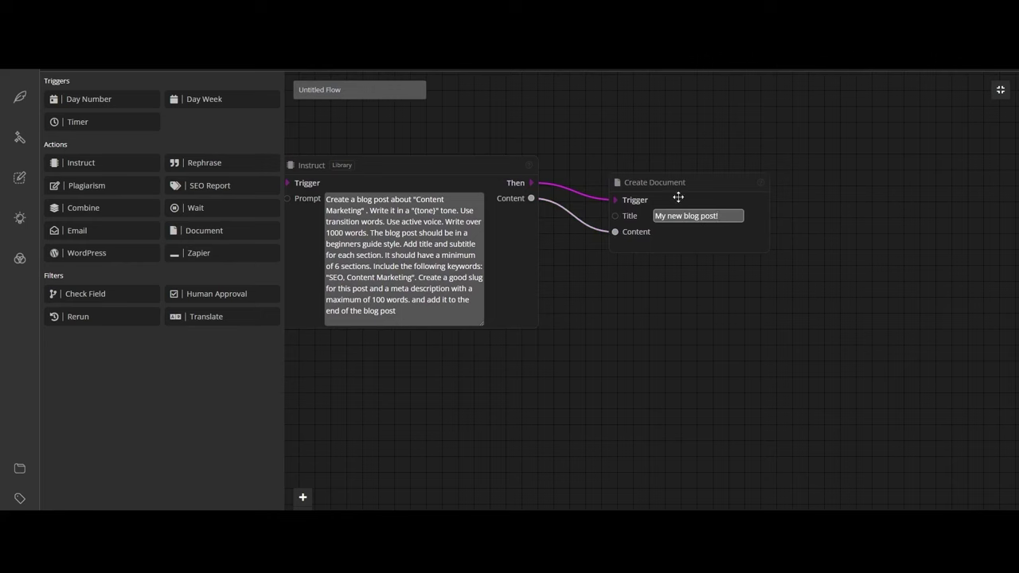
- Add a WordPress block connected to the Instruct block and set its post title to "My new blog post on WordPress"
{"action": "left_click_drag", "start_coordinate": [86, 253], "coordinate": [483, 301]}
{"action": "left_click_drag", "start_coordinate": [432, 189], "coordinate": [542, 365]}
{"action": "left_click", "coordinate": [641, 349]}
{"action": "type", "text": "My new blog post on WordPress"}
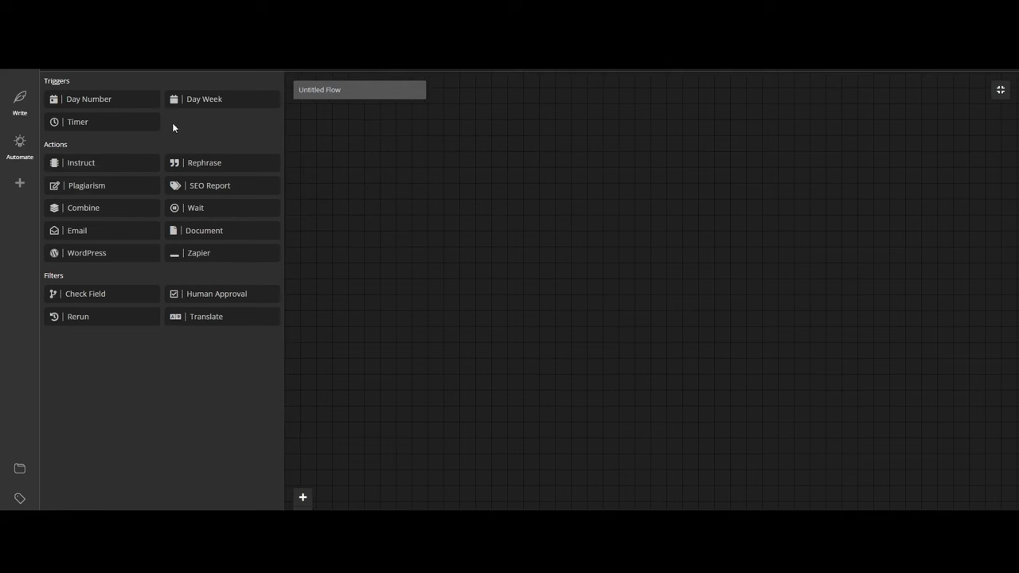
- Link a Day Week trigger to an Instruct prompt "Create one blog post title on Content Marketing for Enterprise. Return only the blog post title and nothing else."
{"action": "left_click_drag", "start_coordinate": [191, 101], "coordinate": [356, 167]}
{"action": "left_click_drag", "start_coordinate": [80, 162], "coordinate": [478, 185]}
{"action": "left_click", "coordinate": [618, 236]}
{"action": "type", "text": "Create one blog"}
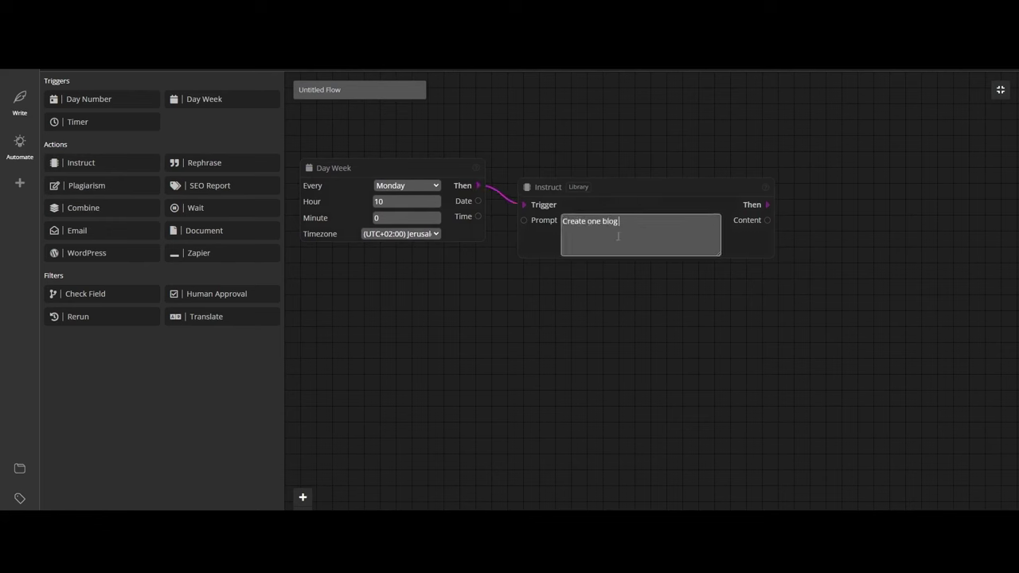
{"action": "type", "text": " post title on Content Marketing for Enterprise. Return only the blog post title and nothing else."}
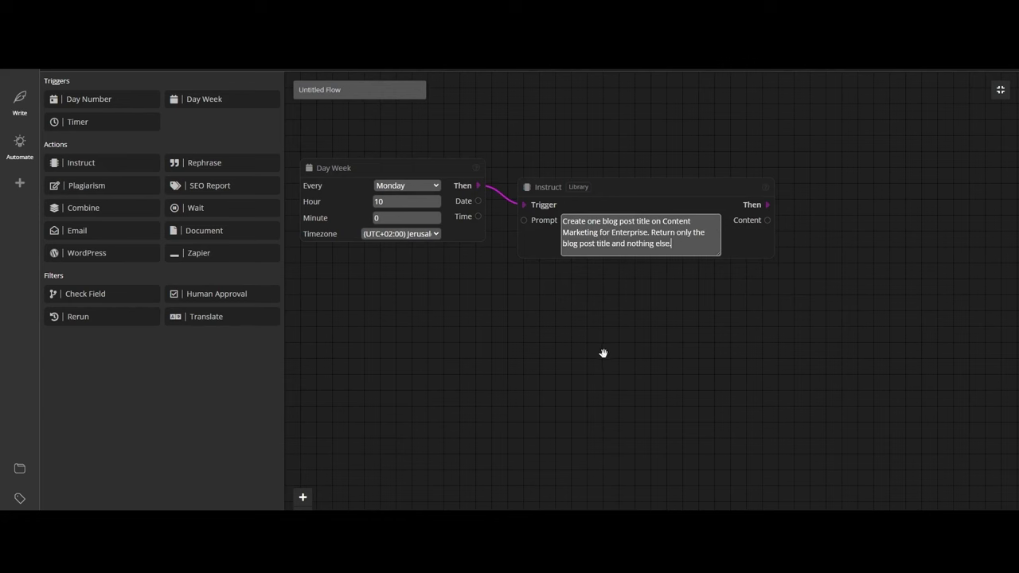
- Add a Combine block after Instruct, with "Create a blog post on the following topic:" as first part and the Instruct content as second
{"action": "left_click_drag", "start_coordinate": [605, 352], "coordinate": [302, 241]}
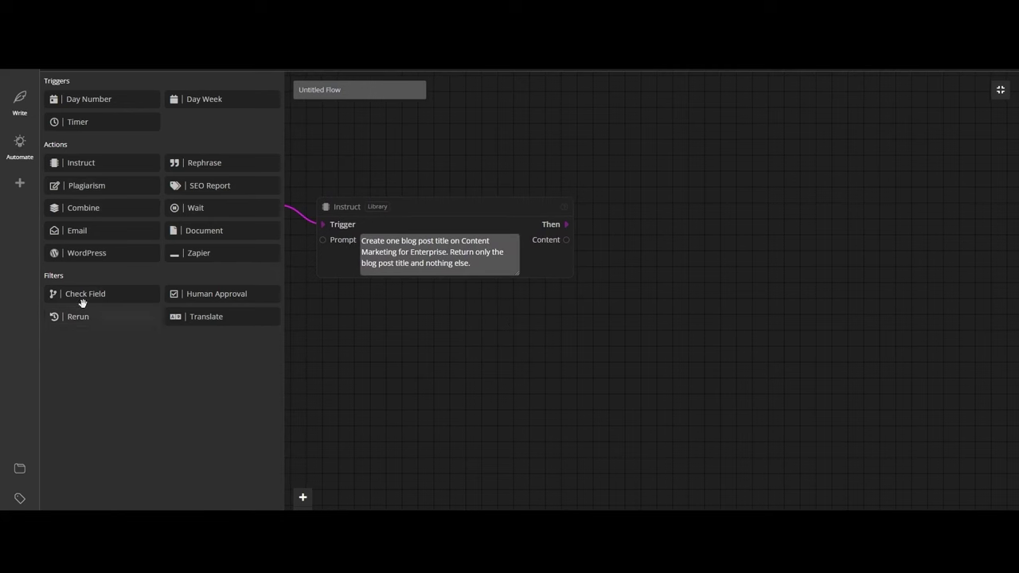
{"action": "left_click_drag", "start_coordinate": [120, 207], "coordinate": [642, 118]}
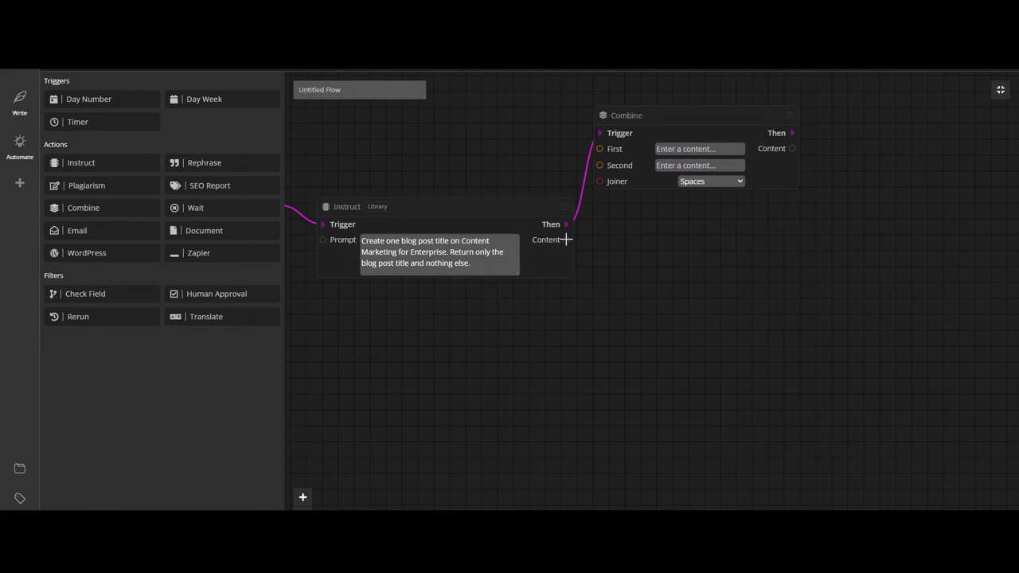
{"action": "left_click_drag", "start_coordinate": [566, 239], "coordinate": [599, 165]}
{"action": "left_click_drag", "start_coordinate": [655, 114], "coordinate": [675, 140]}
{"action": "left_click", "coordinate": [689, 175]}
{"action": "type", "text": "Create a blog post on the following topic:"}
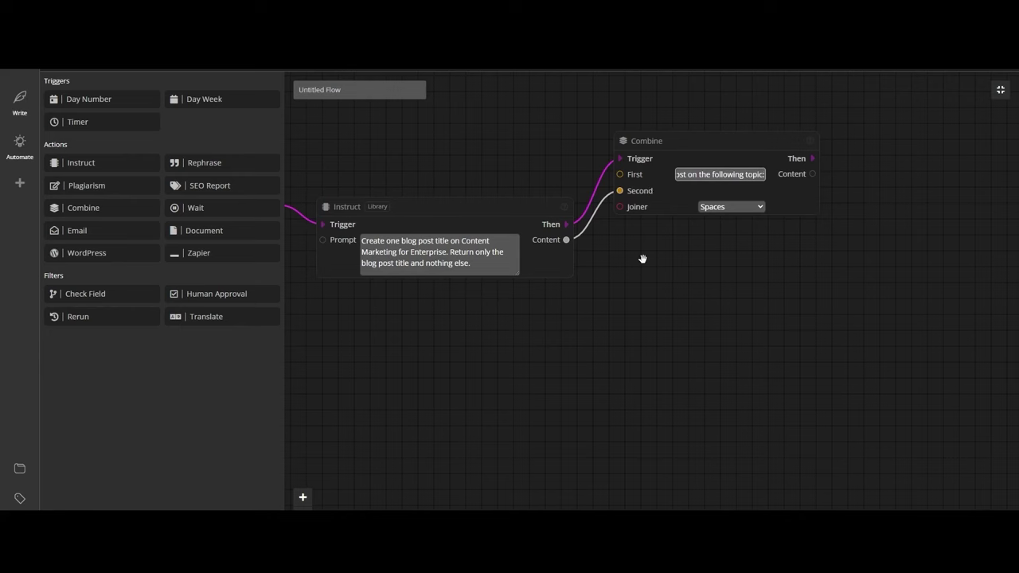
- Add a Check Plagiarism block and connect the Combine block's trigger and content outputs to it
{"action": "left_click_drag", "start_coordinate": [643, 259], "coordinate": [463, 285]}
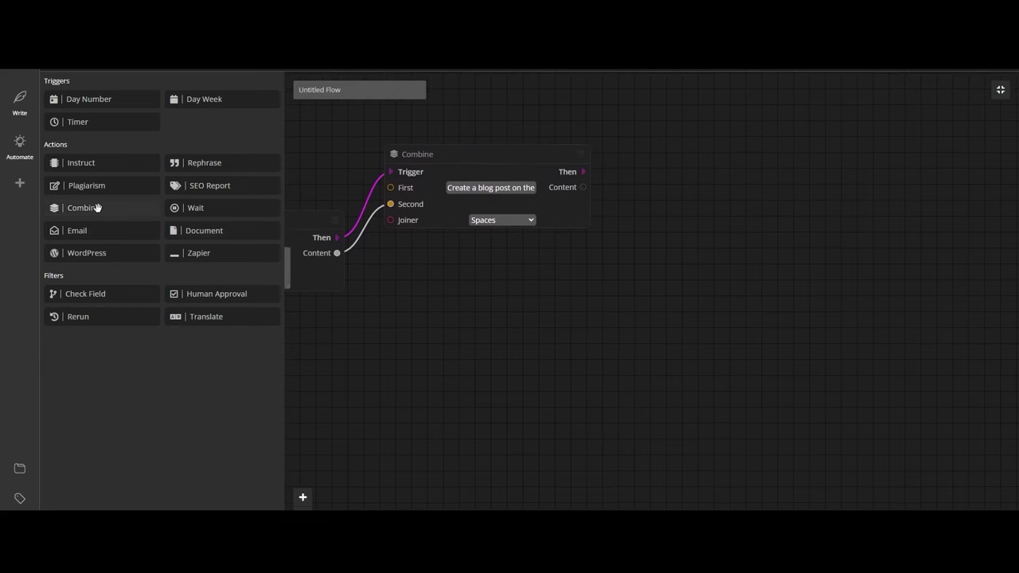
{"action": "left_click_drag", "start_coordinate": [82, 185], "coordinate": [684, 169]}
{"action": "left_click_drag", "start_coordinate": [470, 195], "coordinate": [531, 207]}
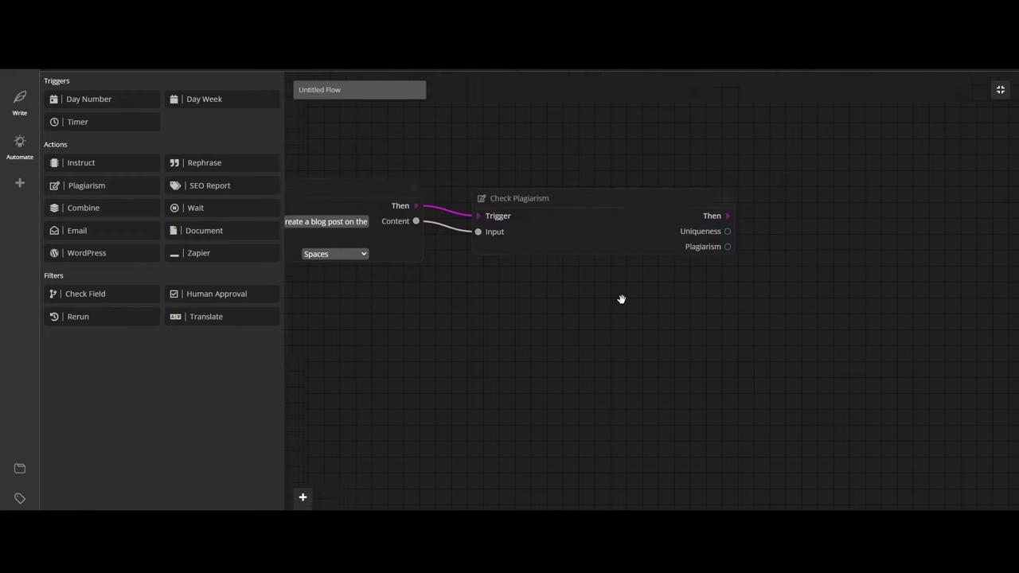
- Add a Check Field block testing whether the plagiarism check's Uniqueness is greater than 90
{"action": "left_click_drag", "start_coordinate": [85, 293], "coordinate": [685, 214]}
{"action": "left_click_drag", "start_coordinate": [512, 222], "coordinate": [572, 261]}
{"action": "left_click", "coordinate": [645, 245]}
{"action": "left_click", "coordinate": [669, 275]}
- Add an SEO Report block triggered by the uniqueness check's True output and feed it the combined content
{"action": "left_click_drag", "start_coordinate": [734, 323], "coordinate": [556, 351]}
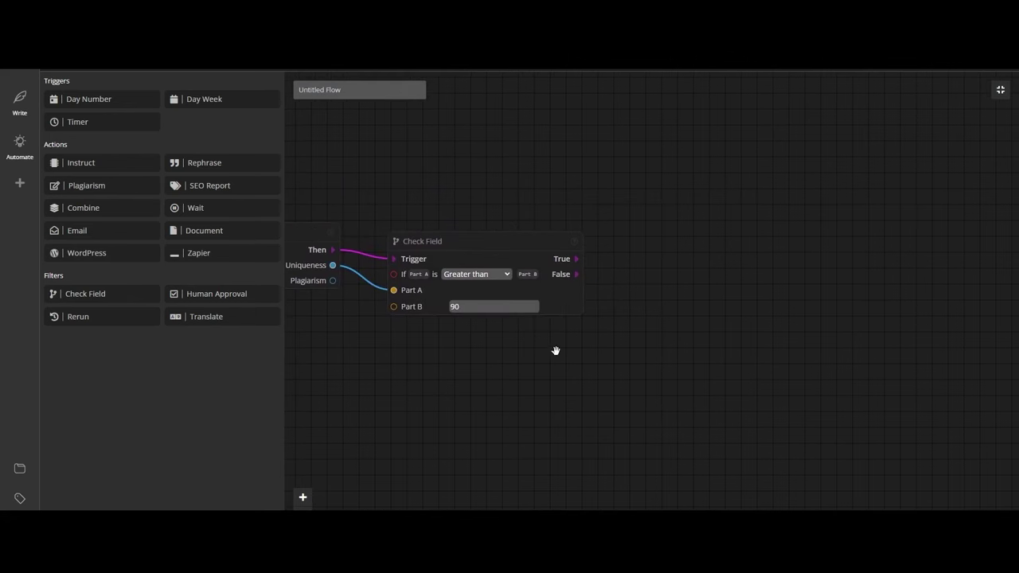
{"action": "left_click_drag", "start_coordinate": [198, 185], "coordinate": [653, 238]}
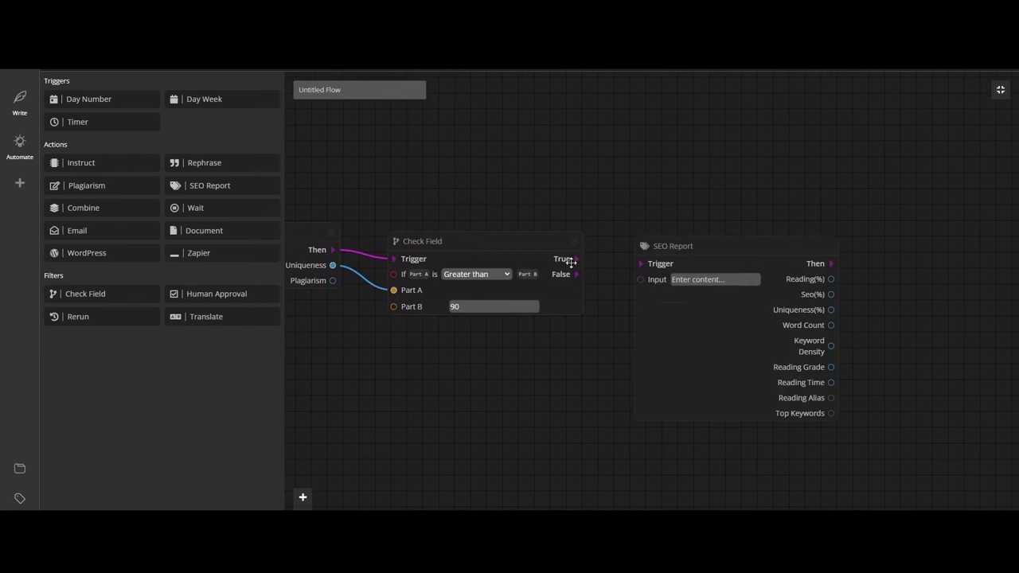
{"action": "left_click_drag", "start_coordinate": [733, 160], "coordinate": [581, 129]}
{"action": "left_click_drag", "start_coordinate": [370, 352], "coordinate": [789, 332]}
{"action": "left_click_drag", "start_coordinate": [309, 217], "coordinate": [866, 237]}
- Add a Check Field block testing whether the SEO report's Reading Grade is greater than 9
{"action": "left_click_drag", "start_coordinate": [795, 338], "coordinate": [448, 353]}
{"action": "left_click_drag", "start_coordinate": [85, 294], "coordinate": [753, 234]}
{"action": "left_click_drag", "start_coordinate": [788, 384], "coordinate": [757, 382]}
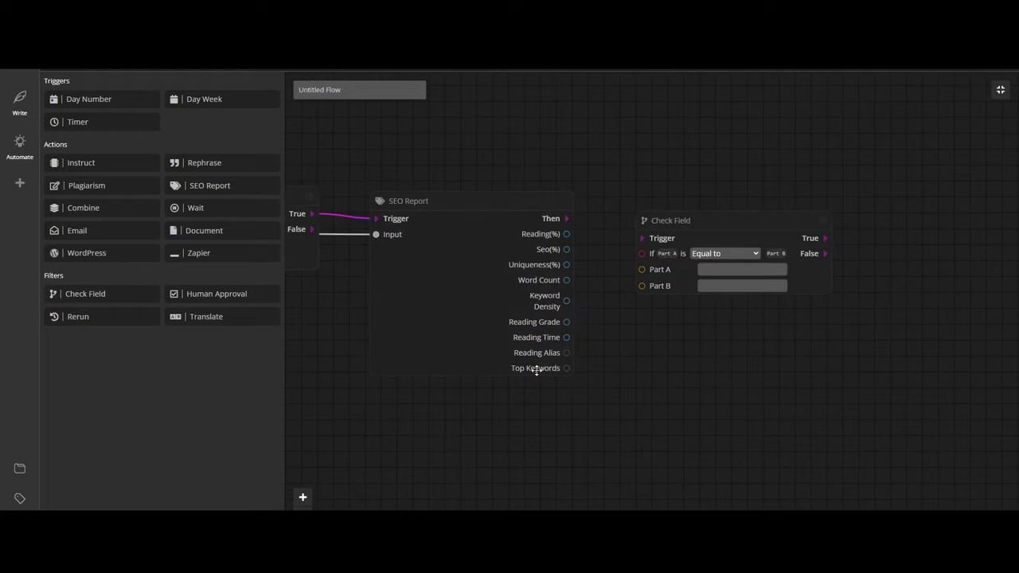
{"action": "left_click_drag", "start_coordinate": [566, 321], "coordinate": [643, 269]}
{"action": "left_click", "coordinate": [724, 253]}
{"action": "left_click", "coordinate": [721, 284]}
{"action": "left_click", "coordinate": [695, 286]}
{"action": "type", "text": "9"}
- Add a Human Approval block triggered by the reading grade check's True output and feed it the combined content
{"action": "left_click_drag", "start_coordinate": [669, 345], "coordinate": [501, 387]}
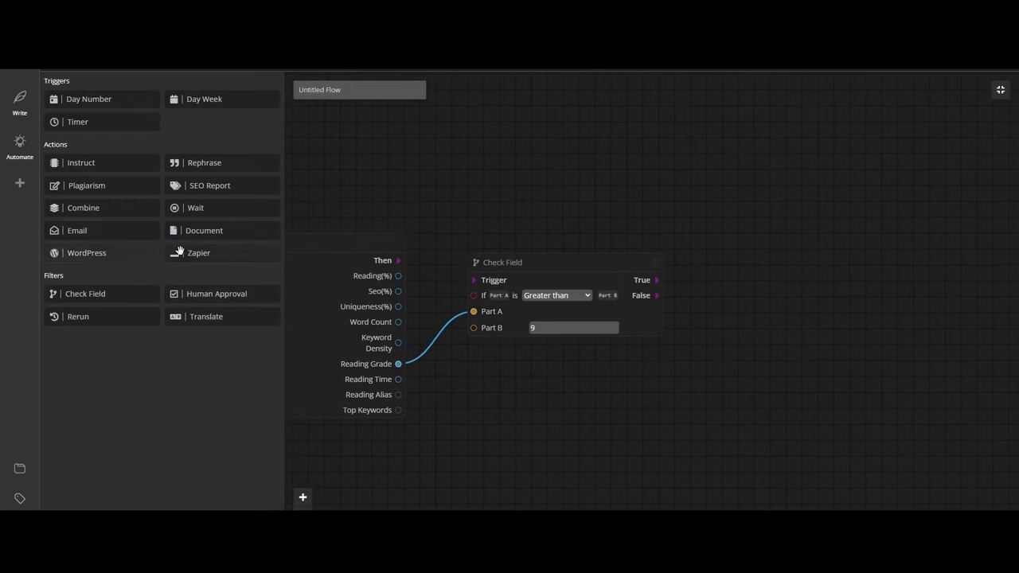
{"action": "left_click_drag", "start_coordinate": [211, 294], "coordinate": [727, 257]}
{"action": "left_click_drag", "start_coordinate": [761, 412], "coordinate": [603, 385]}
{"action": "left_click_drag", "start_coordinate": [495, 253], "coordinate": [562, 260]}
{"action": "scroll", "coordinate": [620, 348], "scroll_direction": "down", "scroll_amount": 5}
{"action": "left_click_drag", "start_coordinate": [508, 363], "coordinate": [739, 353]}
{"action": "left_click_drag", "start_coordinate": [793, 263], "coordinate": [563, 181]}
{"action": "left_click_drag", "start_coordinate": [354, 263], "coordinate": [940, 269]}
- Add a Publish to WordPress block triggered on approval, with the approved content as its post content
{"action": "scroll", "coordinate": [642, 313], "scroll_direction": "up", "scroll_amount": 4}
{"action": "left_click_drag", "start_coordinate": [86, 252], "coordinate": [687, 266]}
{"action": "left_click_drag", "start_coordinate": [587, 258], "coordinate": [657, 265]}
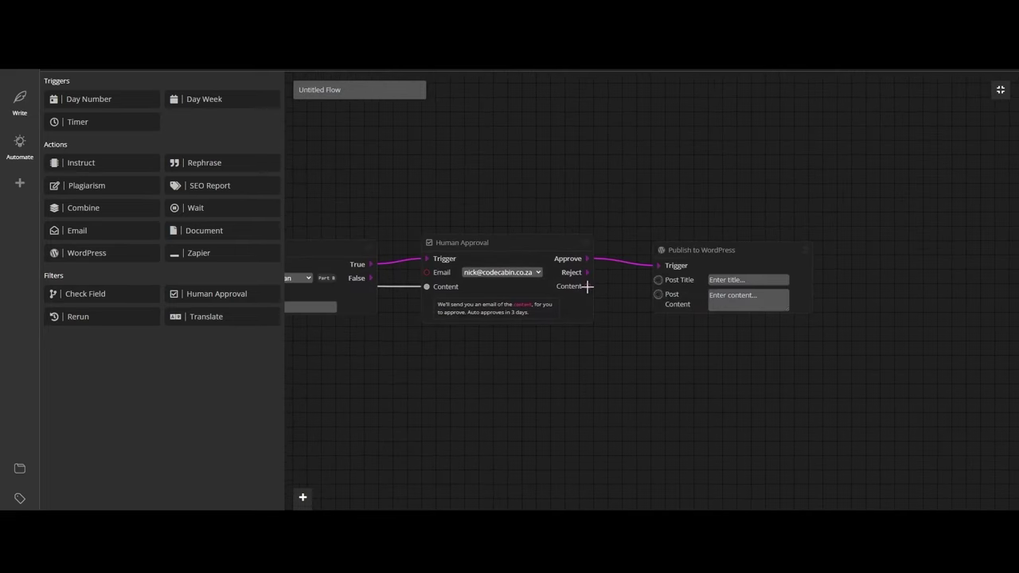
{"action": "left_click_drag", "start_coordinate": [588, 286], "coordinate": [659, 295]}
- Connect the title-generating Instruct block's content to the WordPress post title and place the publish block back toward the flow's end
{"action": "scroll", "coordinate": [705, 364], "scroll_direction": "down", "scroll_amount": 5}
{"action": "left_click_drag", "start_coordinate": [788, 275], "coordinate": [450, 180]}
{"action": "left_click_drag", "start_coordinate": [470, 338], "coordinate": [700, 340]}
{"action": "scroll", "coordinate": [634, 364], "scroll_direction": "up", "scroll_amount": 3}
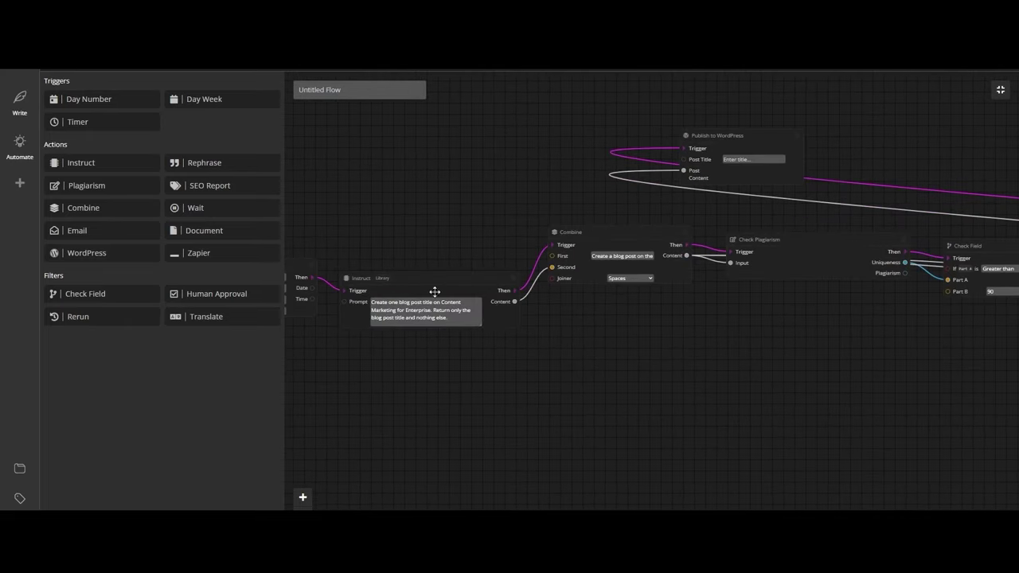
{"action": "left_click_drag", "start_coordinate": [514, 300], "coordinate": [683, 159]}
{"action": "left_click_drag", "start_coordinate": [801, 346], "coordinate": [462, 356]}
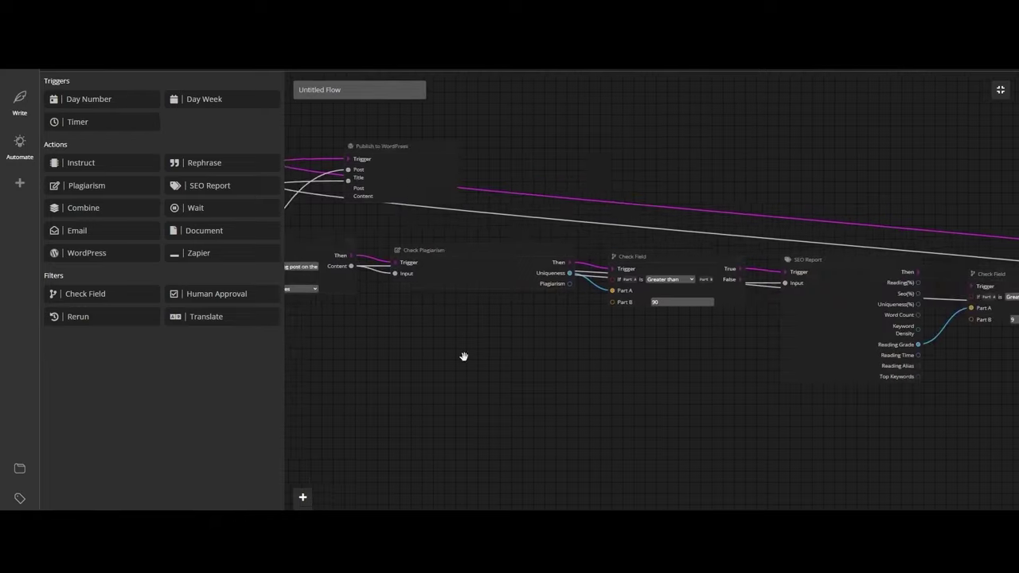
{"action": "left_click_drag", "start_coordinate": [381, 146], "coordinate": [960, 261]}
{"action": "left_click_drag", "start_coordinate": [862, 372], "coordinate": [570, 373]}
{"action": "scroll", "coordinate": [645, 311], "scroll_direction": "up", "scroll_amount": 2}
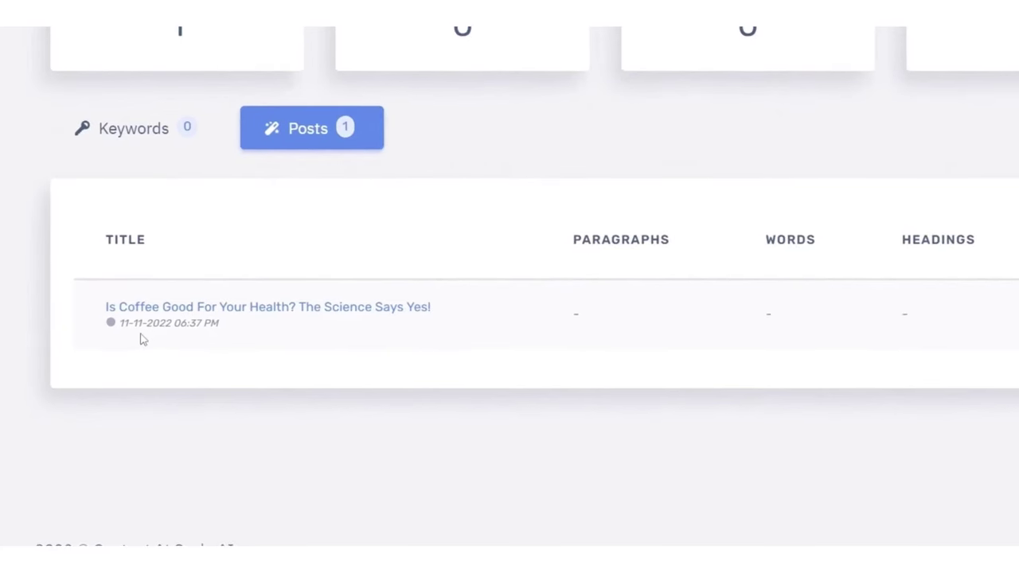
- In Content At Scale, open the "Is Coffee Good For Your Health? The Science Says Yes!" post and read through its text to the FAQs
{"action": "left_click", "coordinate": [143, 339]}
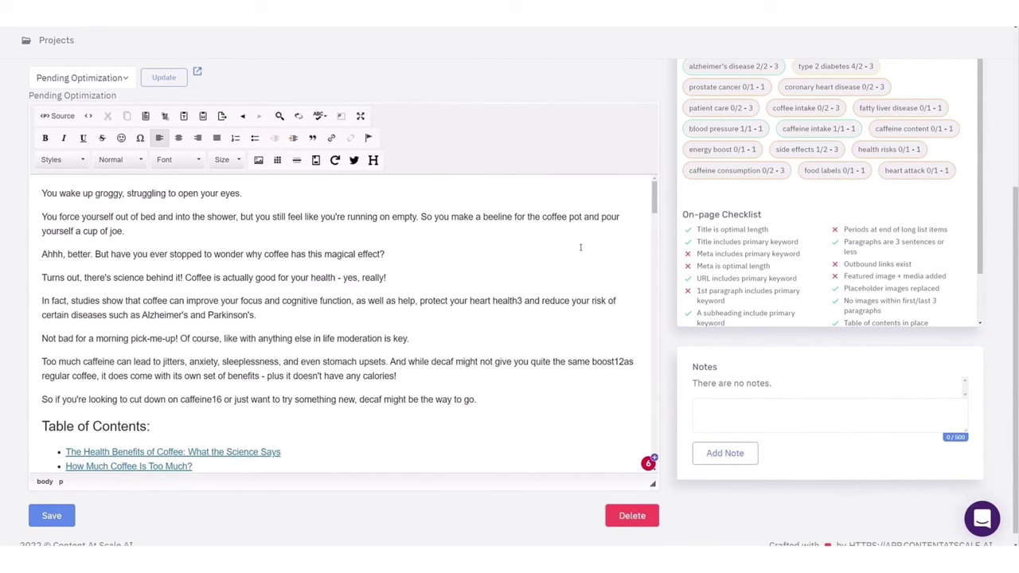
{"action": "scroll", "coordinate": [488, 260], "scroll_direction": "down", "scroll_amount": 5}
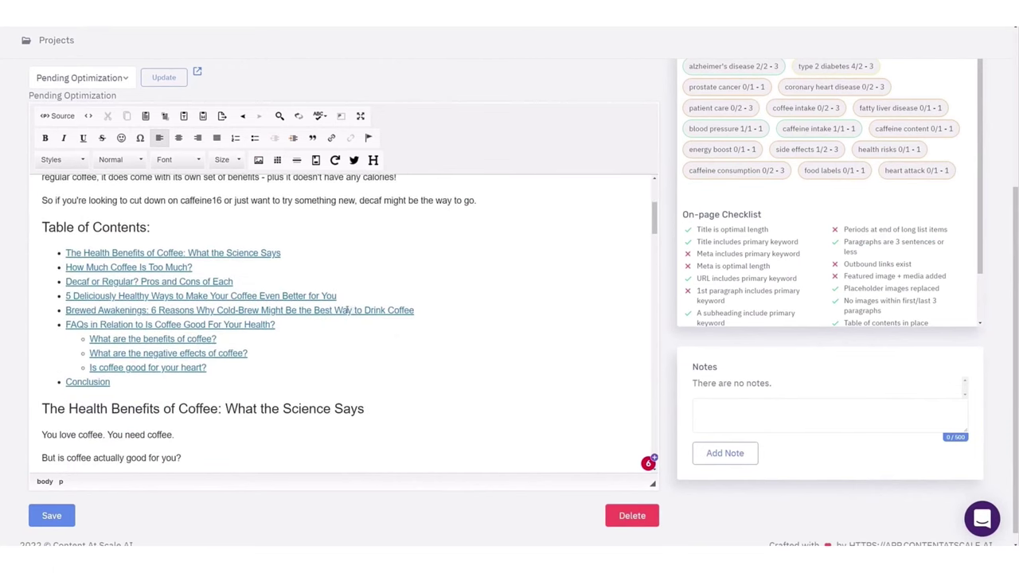
{"action": "scroll", "coordinate": [178, 295], "scroll_direction": "down", "scroll_amount": 3}
{"action": "scroll", "coordinate": [181, 297], "scroll_direction": "down", "scroll_amount": 6}
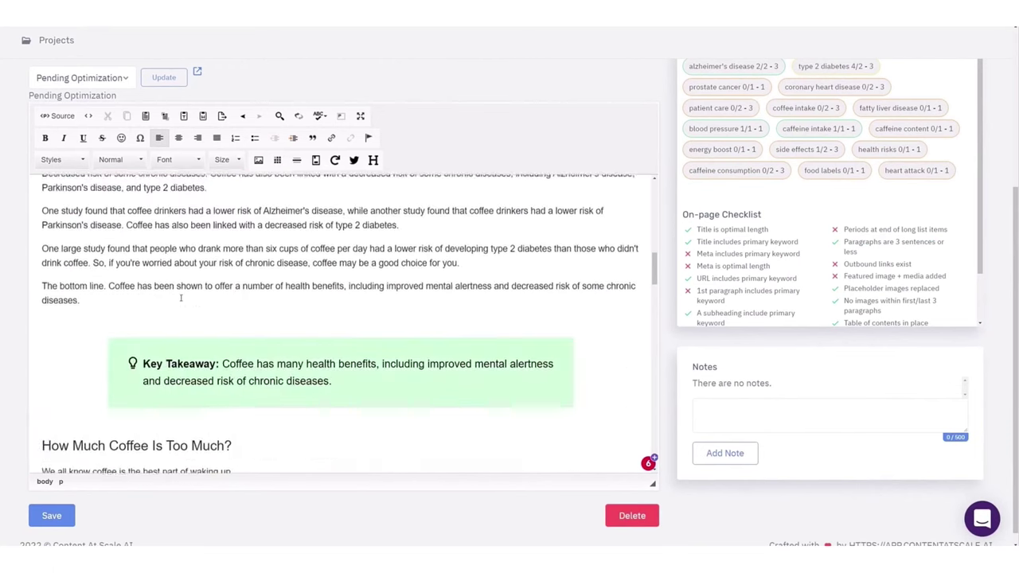
{"action": "scroll", "coordinate": [181, 298], "scroll_direction": "down", "scroll_amount": 1}
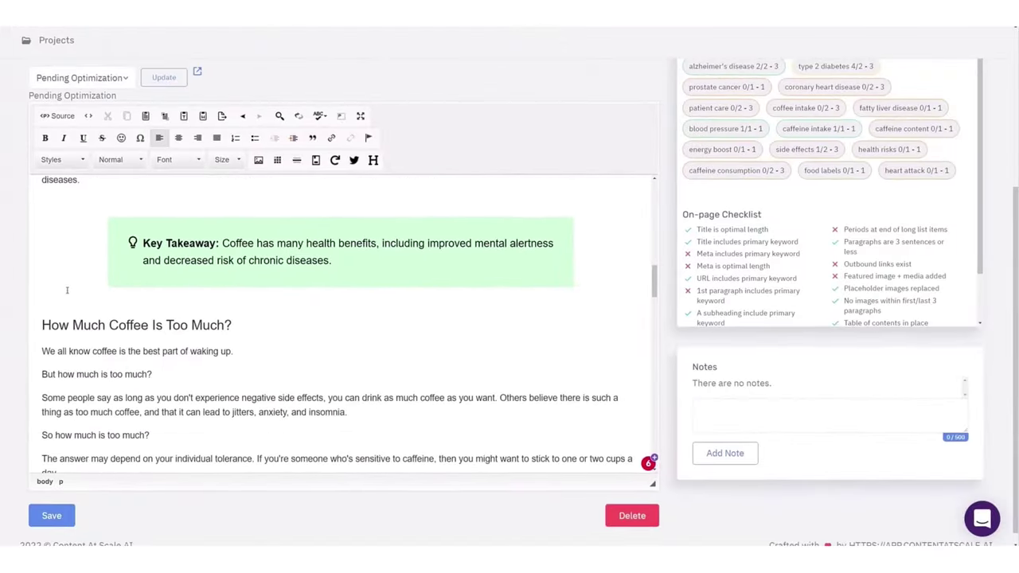
{"action": "scroll", "coordinate": [67, 290], "scroll_direction": "down", "scroll_amount": 10}
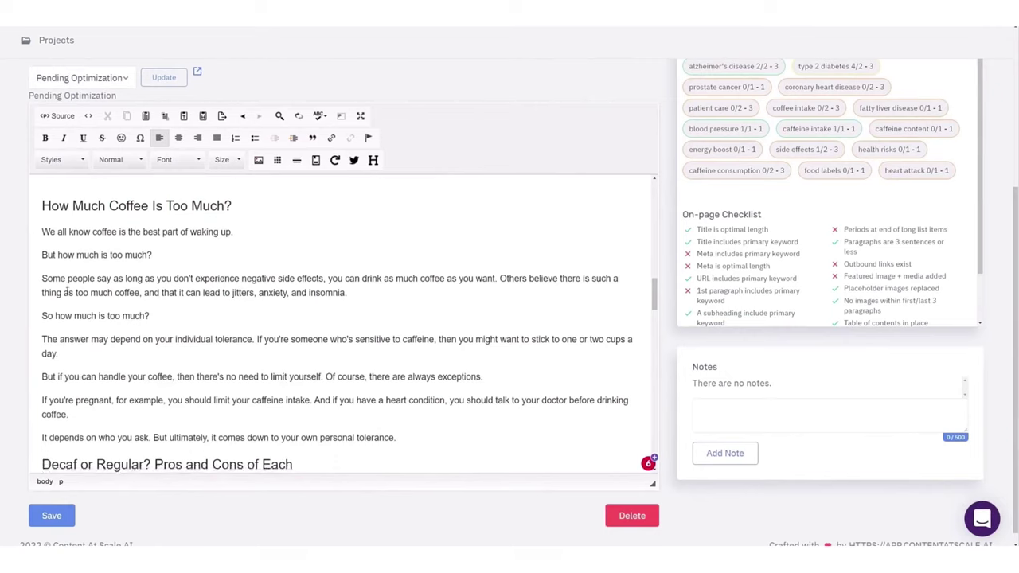
{"action": "scroll", "coordinate": [67, 290], "scroll_direction": "down", "scroll_amount": 10}
{"action": "scroll", "coordinate": [67, 292], "scroll_direction": "down", "scroll_amount": 6}
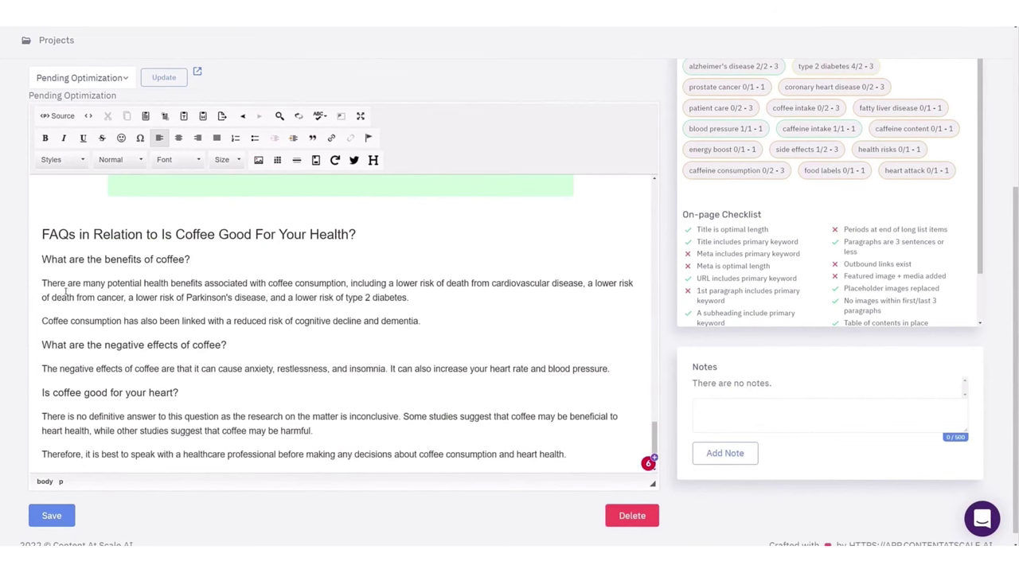
{"action": "scroll", "coordinate": [66, 292], "scroll_direction": "down", "scroll_amount": 3}
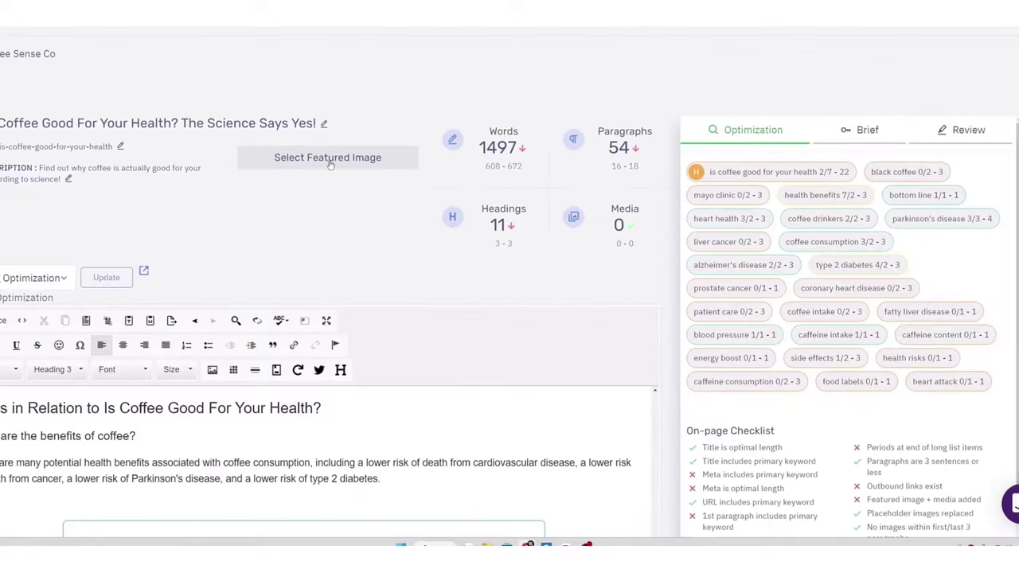
- Set the gallery photo of a coffee cup on a peach background as the post's featured image
{"action": "left_click", "coordinate": [458, 222]}
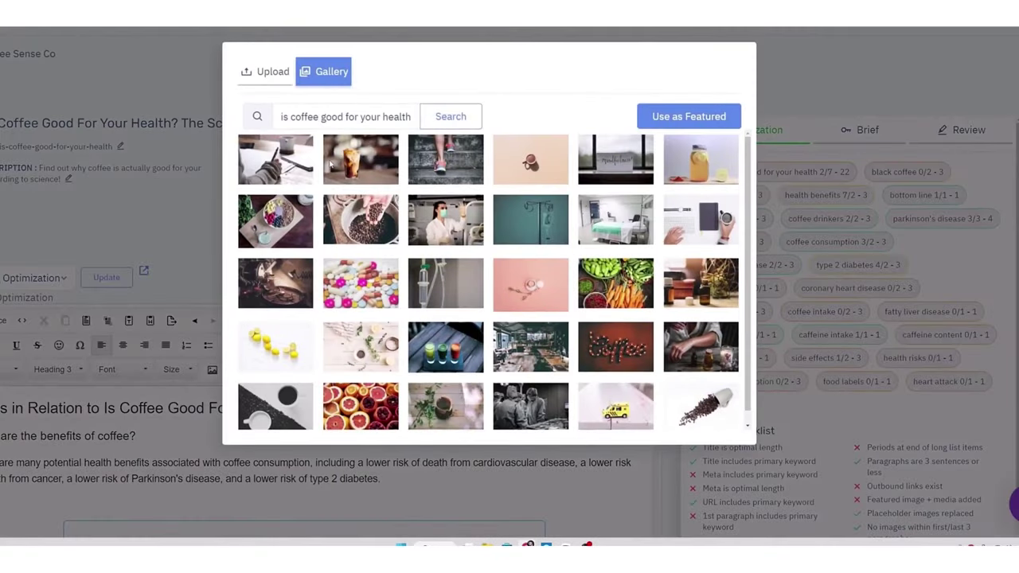
{"action": "left_click", "coordinate": [538, 165]}
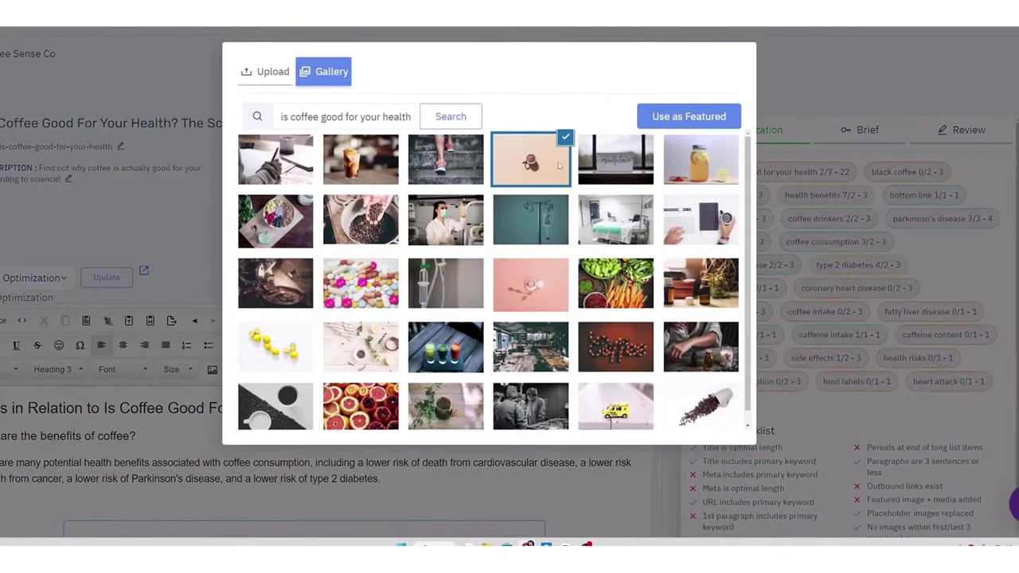
{"action": "left_click", "coordinate": [680, 120]}
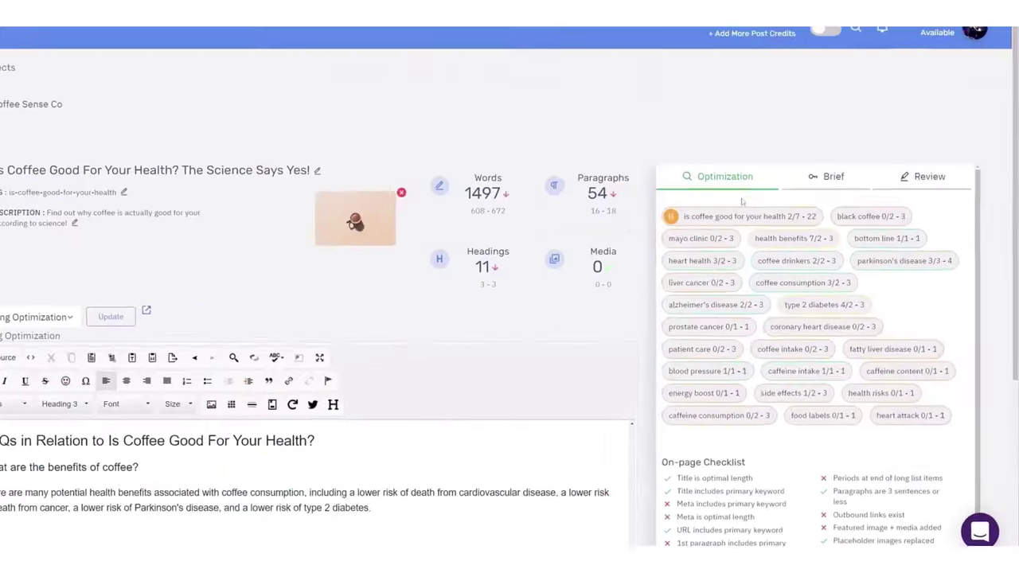
- Look over the coffee post's brief with its context and competing articles, and open its review section
{"action": "left_click", "coordinate": [837, 183]}
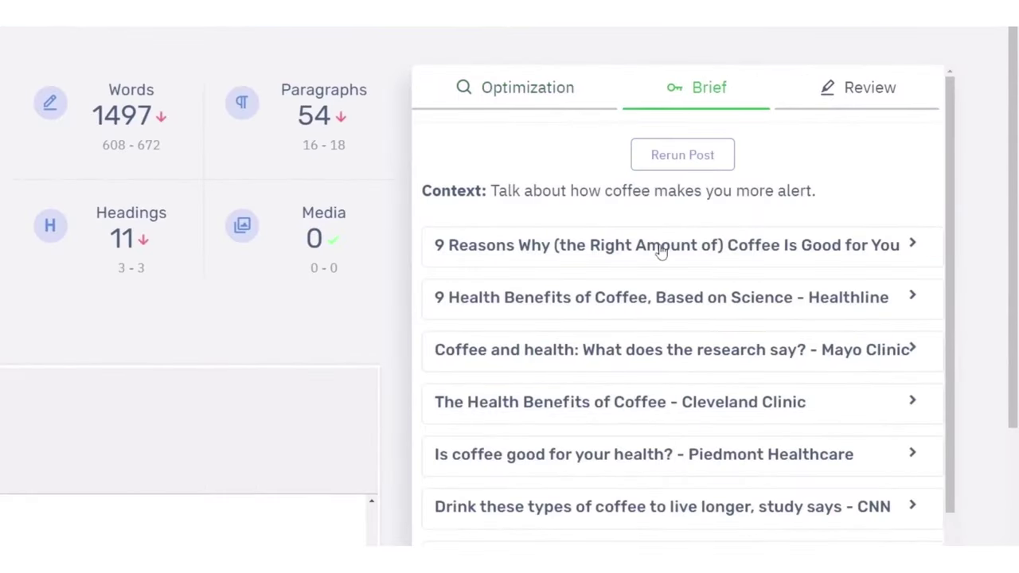
{"action": "left_click", "coordinate": [861, 94]}
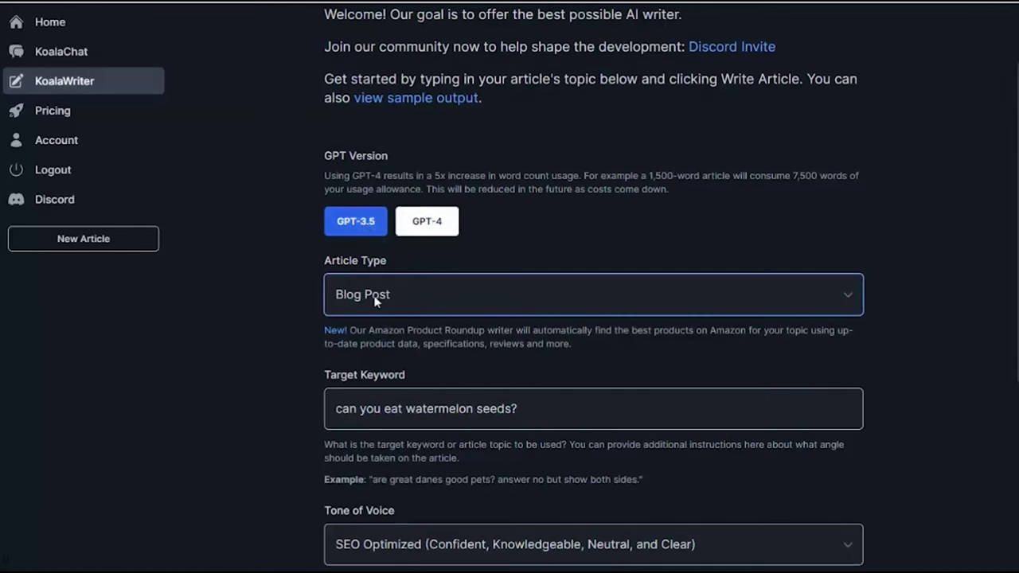
- In KoalaWriter, turn on Use Real-Time Search Results for the blog post and reveal the advanced prompt options
{"action": "scroll", "coordinate": [376, 300], "scroll_direction": "down", "scroll_amount": 4}
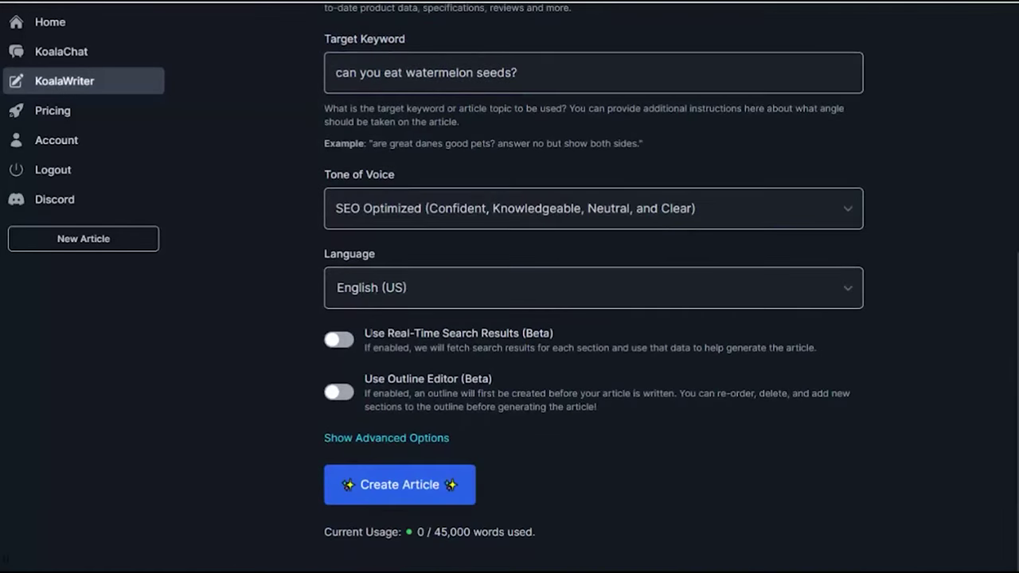
{"action": "left_click", "coordinate": [338, 340]}
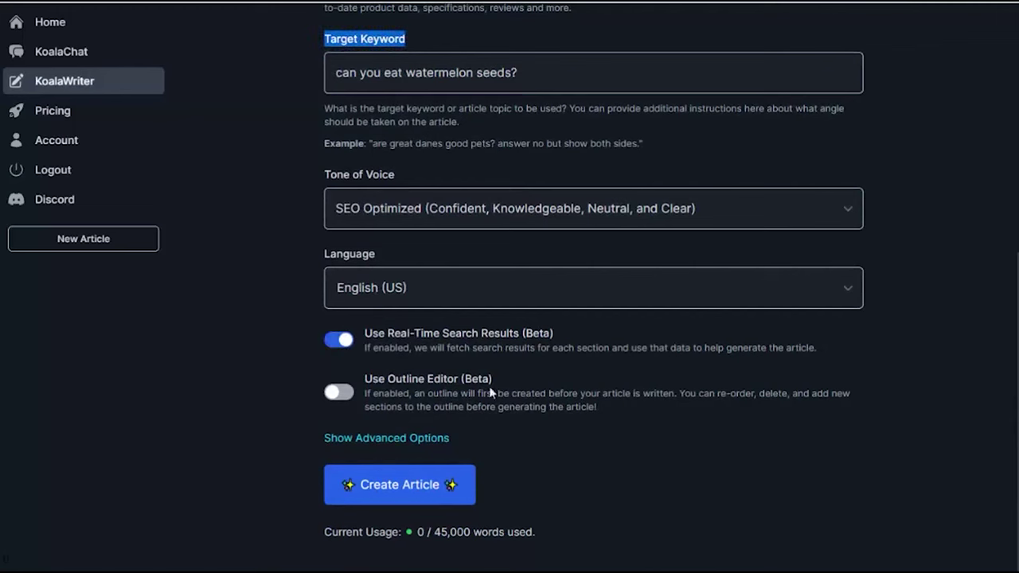
{"action": "left_click", "coordinate": [339, 392]}
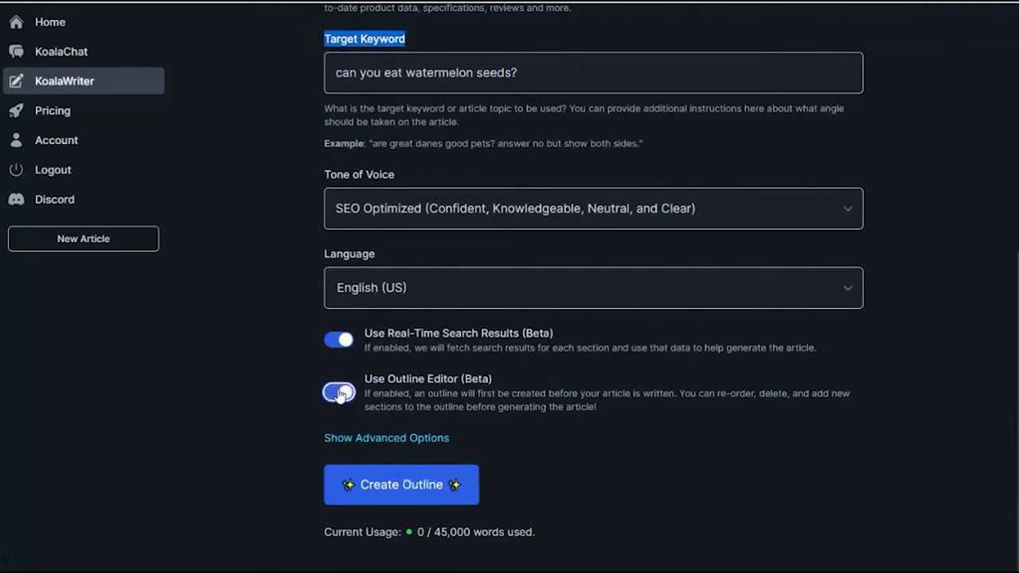
{"action": "left_click", "coordinate": [340, 393]}
{"action": "left_click", "coordinate": [391, 439]}
{"action": "scroll", "coordinate": [392, 439], "scroll_direction": "down", "scroll_amount": 3}
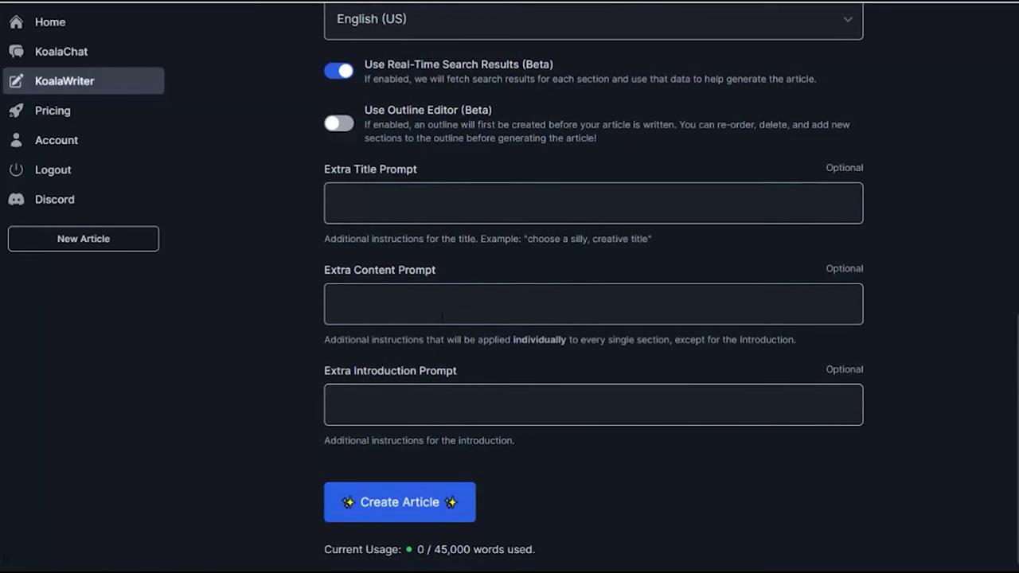
- Set the target keyword to "best trees to plant in backyards" and choose the SEO Optimized tone of voice
{"action": "scroll", "coordinate": [528, 424], "scroll_direction": "up", "scroll_amount": 6}
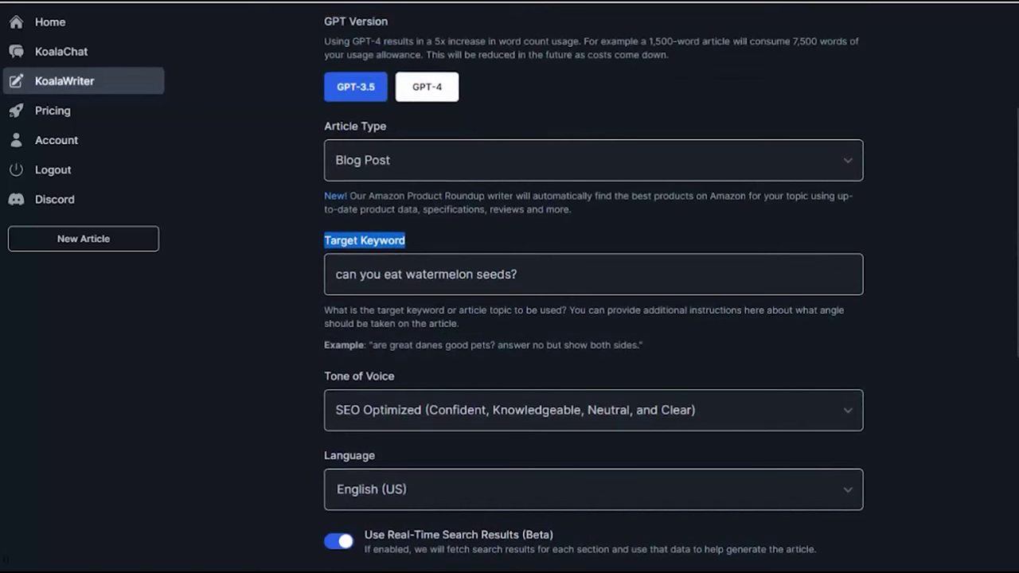
{"action": "key", "text": "Tab"}
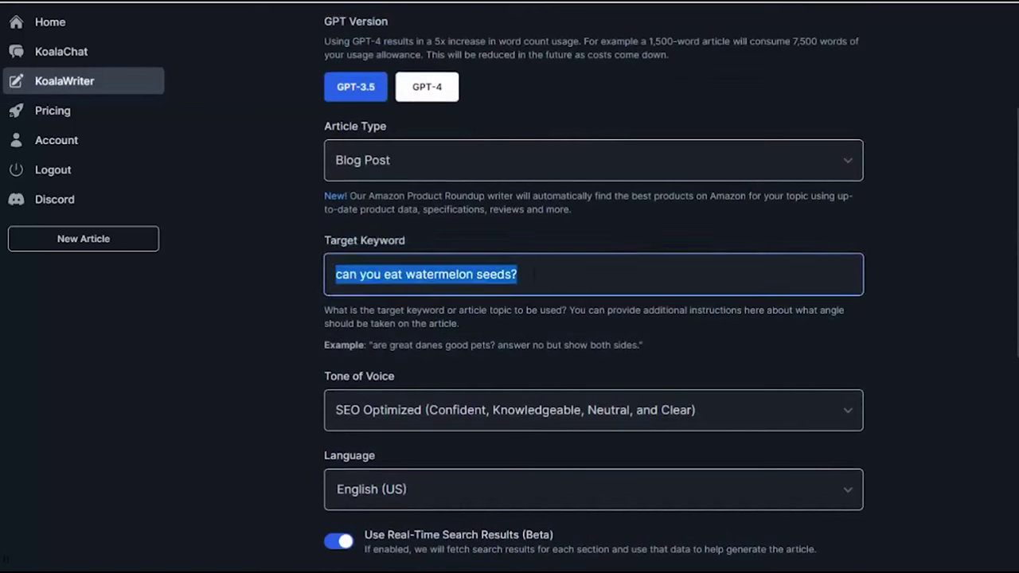
{"action": "type", "text": "b"}
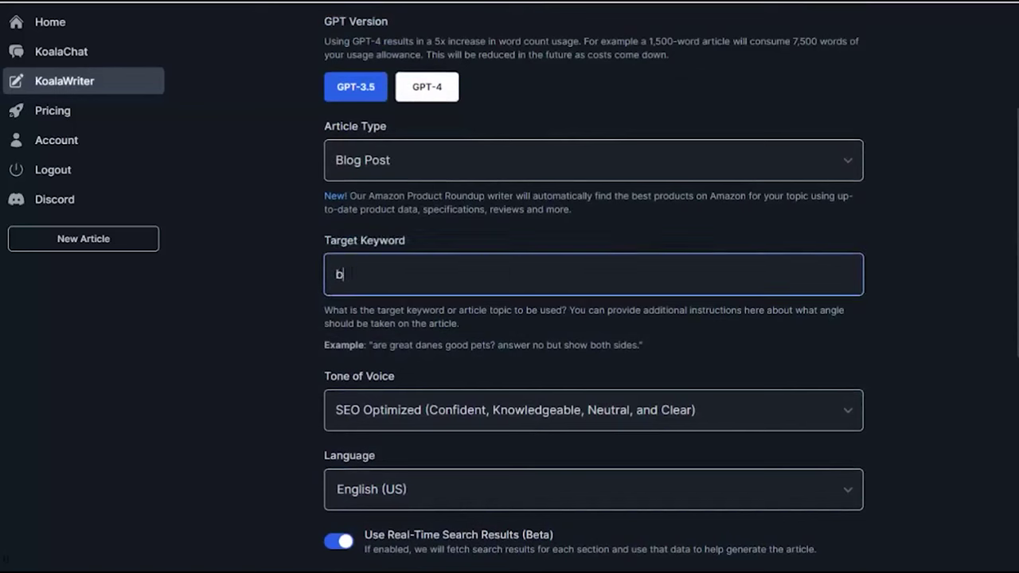
{"action": "type", "text": "est trees to plant in backyards"}
{"action": "scroll", "coordinate": [478, 262], "scroll_direction": "down", "scroll_amount": 2}
{"action": "left_click", "coordinate": [464, 272]}
{"action": "left_click", "coordinate": [464, 305]}
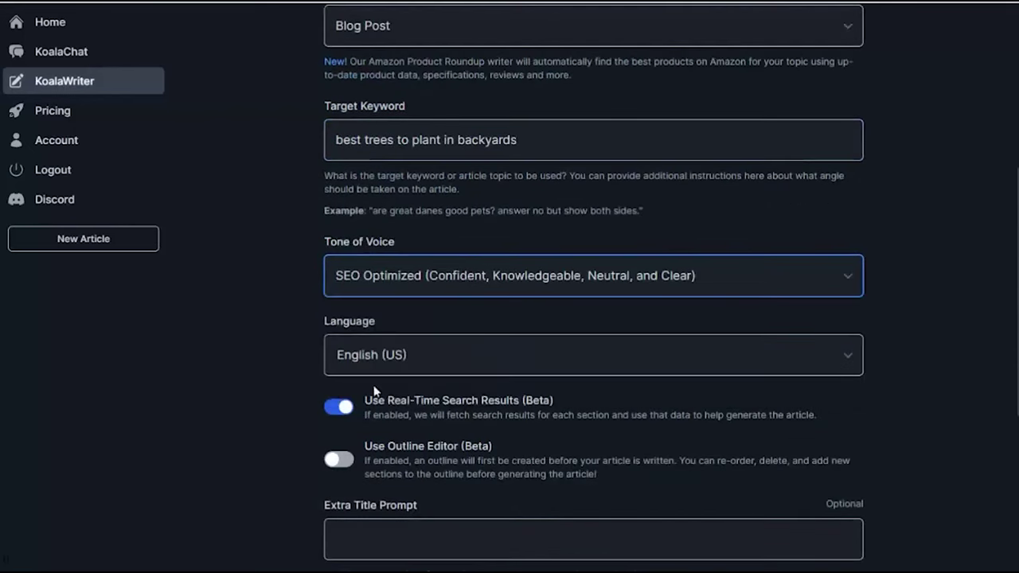
- Check the article settings and generate the backyard trees article
{"action": "scroll", "coordinate": [536, 406], "scroll_direction": "down", "scroll_amount": 5}
{"action": "scroll", "coordinate": [550, 451], "scroll_direction": "up", "scroll_amount": 2}
{"action": "scroll", "coordinate": [513, 466], "scroll_direction": "up", "scroll_amount": 5}
{"action": "scroll", "coordinate": [514, 466], "scroll_direction": "down", "scroll_amount": 7}
{"action": "left_click", "coordinate": [398, 485]}
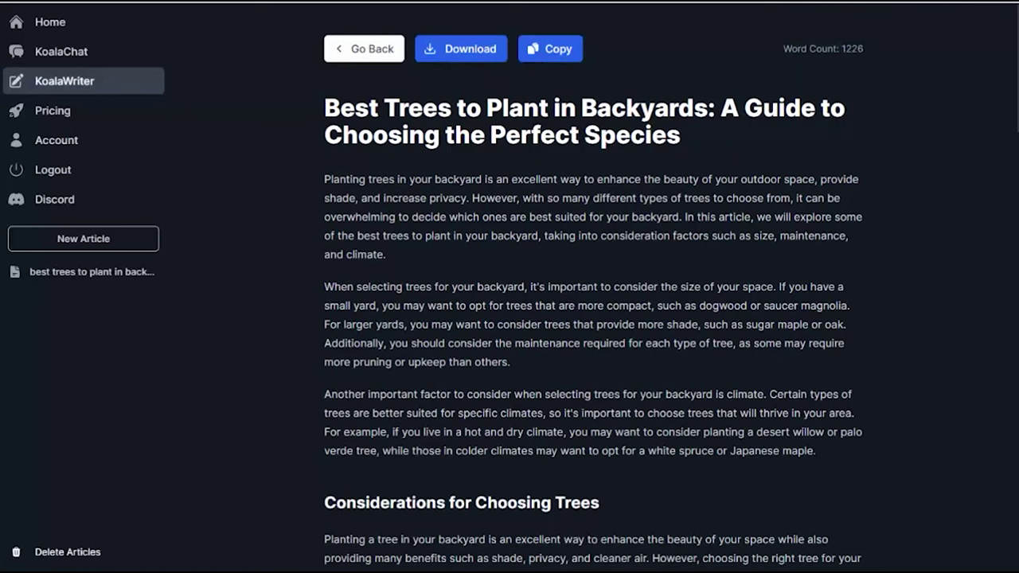
- Read through the generated backyard trees article, including its choosing considerations and the top 10 trees table
{"action": "scroll", "coordinate": [704, 368], "scroll_direction": "down", "scroll_amount": 4}
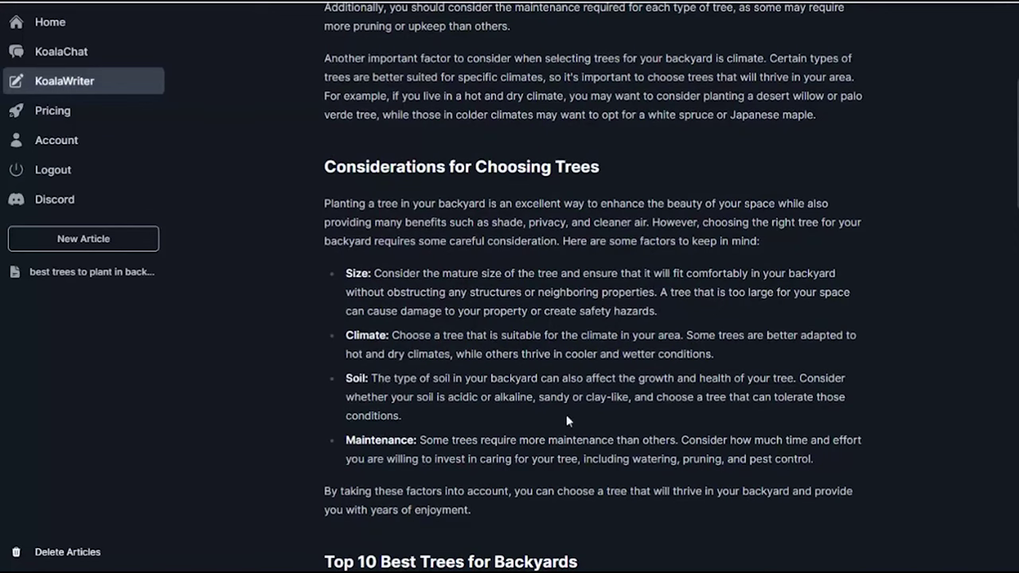
{"action": "scroll", "coordinate": [581, 390], "scroll_direction": "down", "scroll_amount": 4}
{"action": "scroll", "coordinate": [612, 235], "scroll_direction": "down", "scroll_amount": 2}
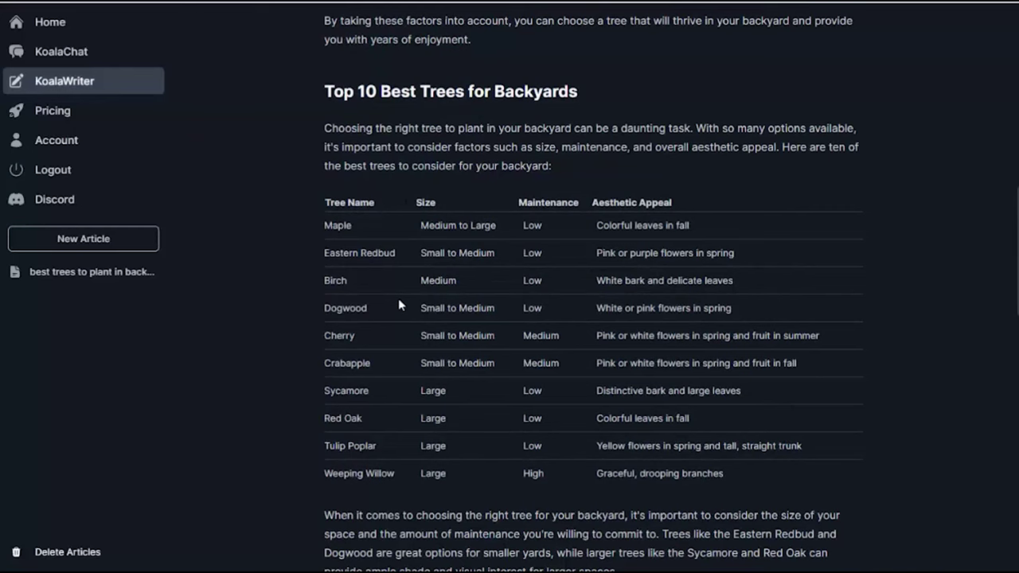
{"action": "scroll", "coordinate": [398, 297], "scroll_direction": "down", "scroll_amount": 9}
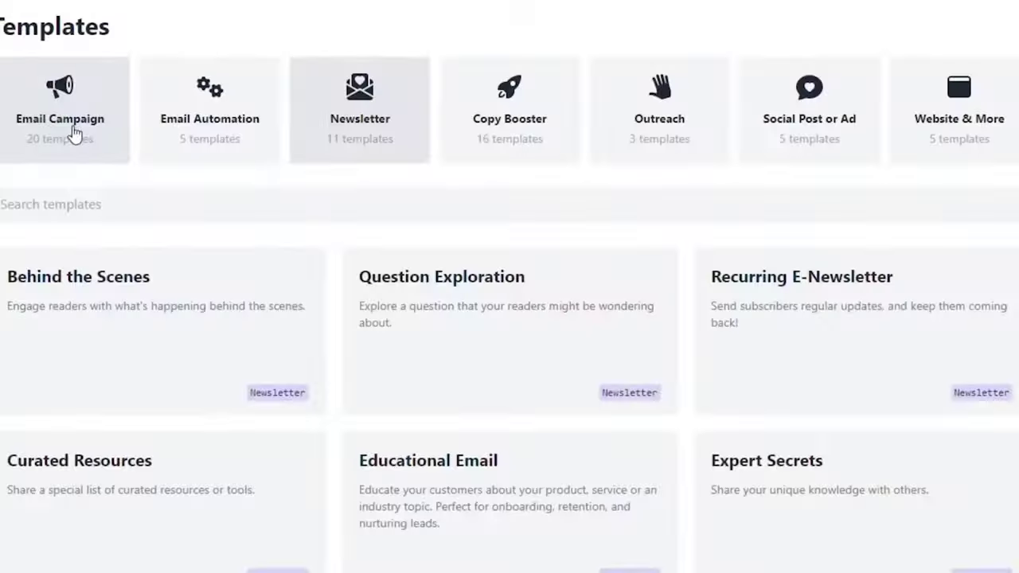
- In Hoppy Copy, browse the Email Campaign, Newsletter, Copy Booster and Outreach template categories
{"action": "left_click", "coordinate": [74, 133]}
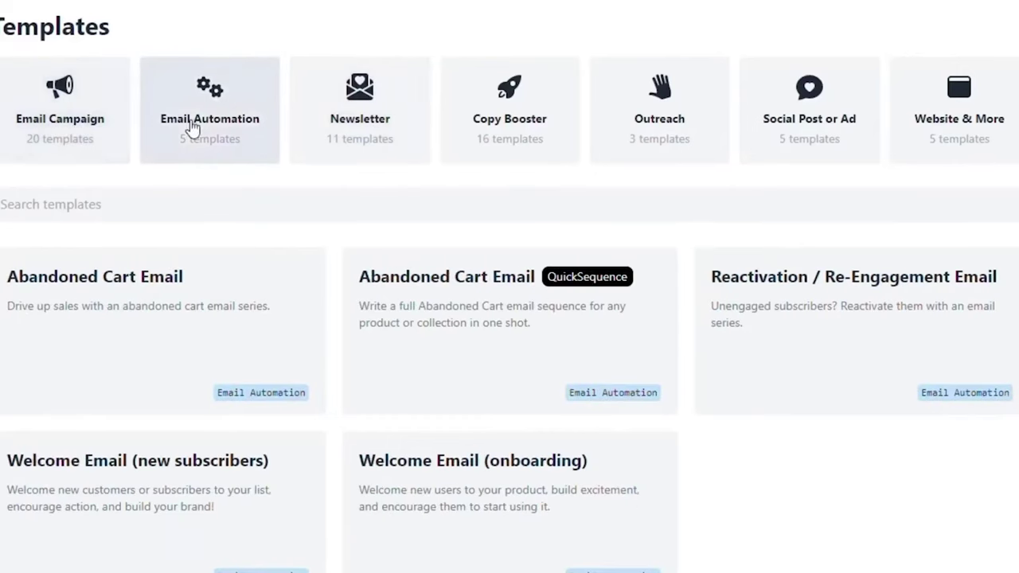
{"action": "left_click", "coordinate": [351, 129]}
{"action": "left_click", "coordinate": [486, 128]}
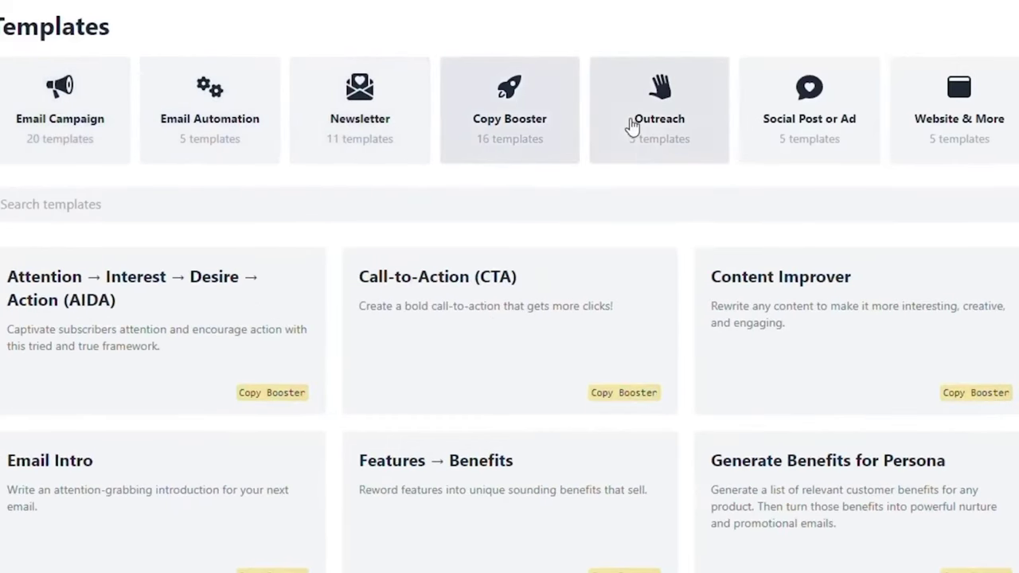
{"action": "left_click", "coordinate": [632, 125]}
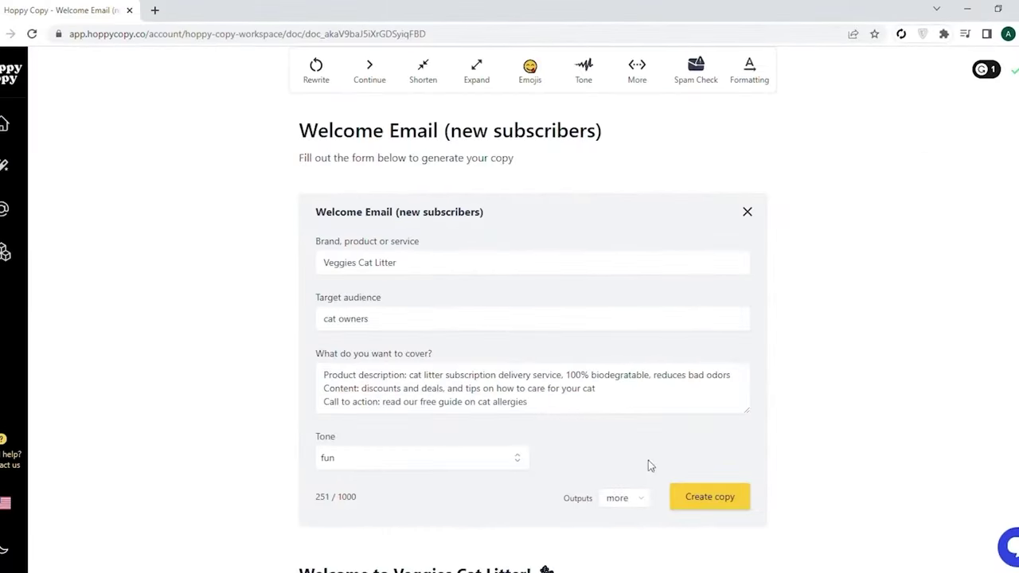
- Generate the fun-toned Welcome Email (new subscribers) copy for Veggies Cat Litter and read through the output
{"action": "left_click", "coordinate": [707, 497]}
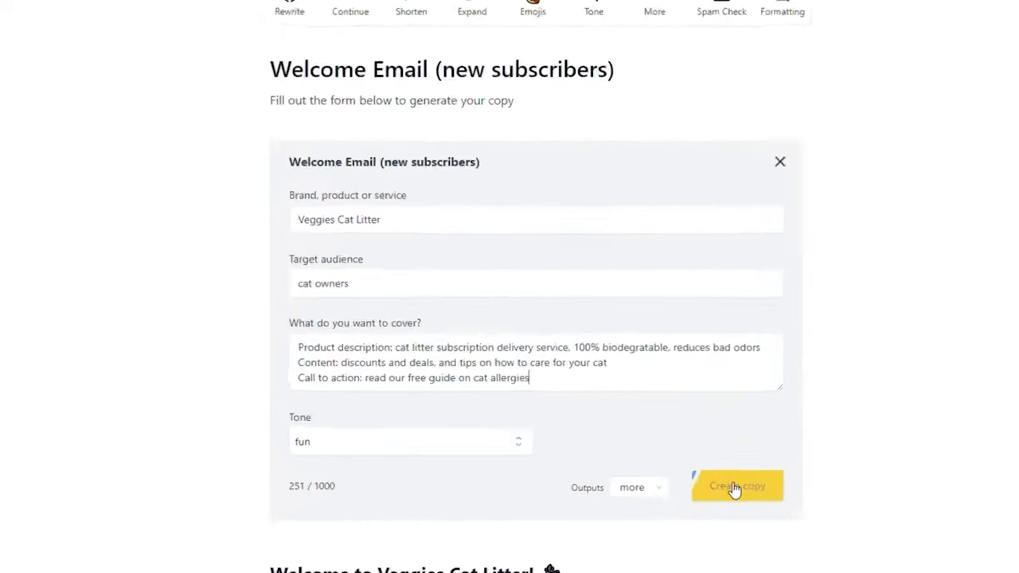
{"action": "scroll", "coordinate": [535, 319], "scroll_direction": "down", "scroll_amount": 10}
{"action": "scroll", "coordinate": [535, 319], "scroll_direction": "down", "scroll_amount": 6}
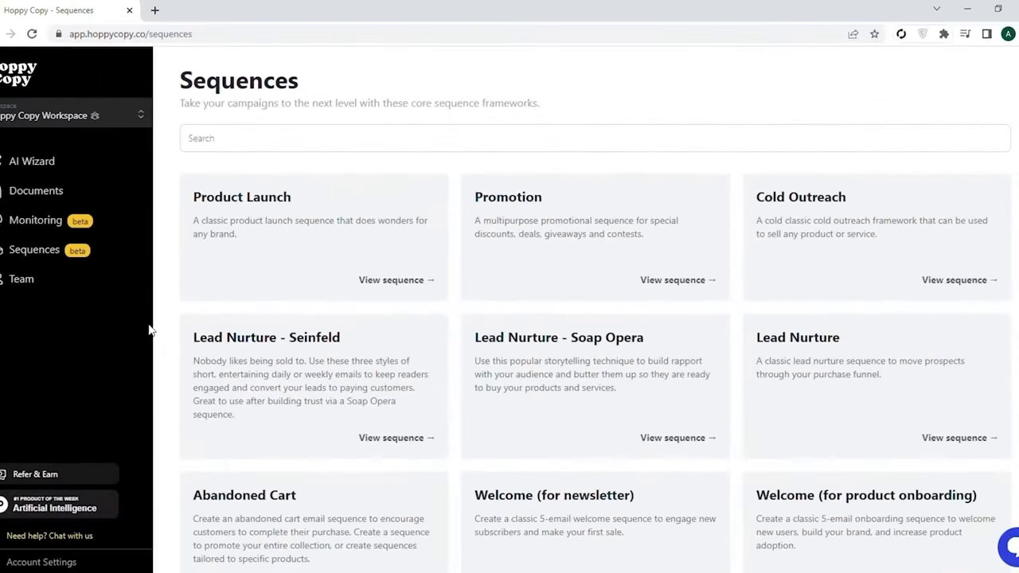
- Open the Product Launch sequence and review the guidance for its successive emails
{"action": "left_click", "coordinate": [313, 250]}
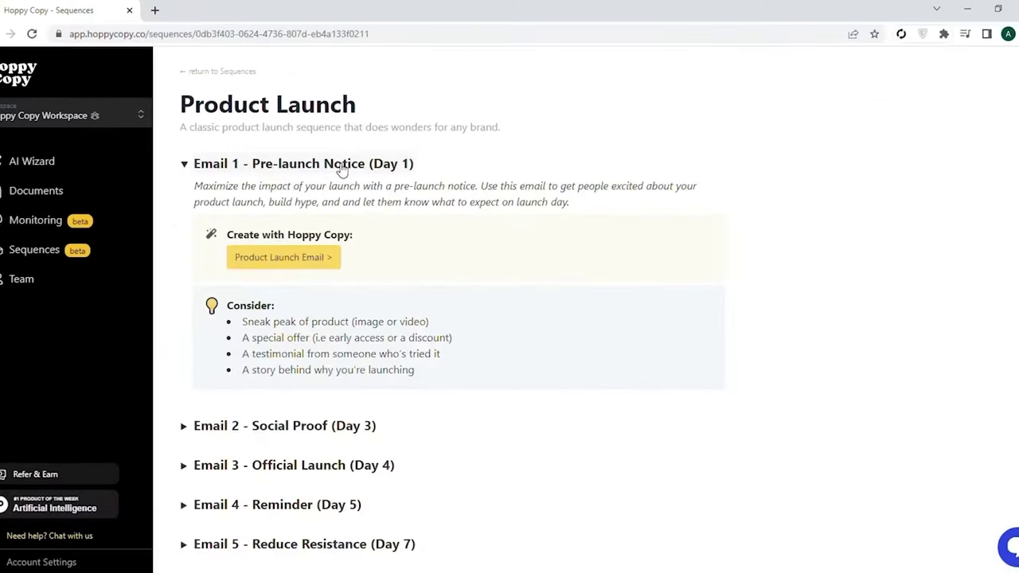
{"action": "scroll", "coordinate": [562, 455], "scroll_direction": "down", "scroll_amount": 5}
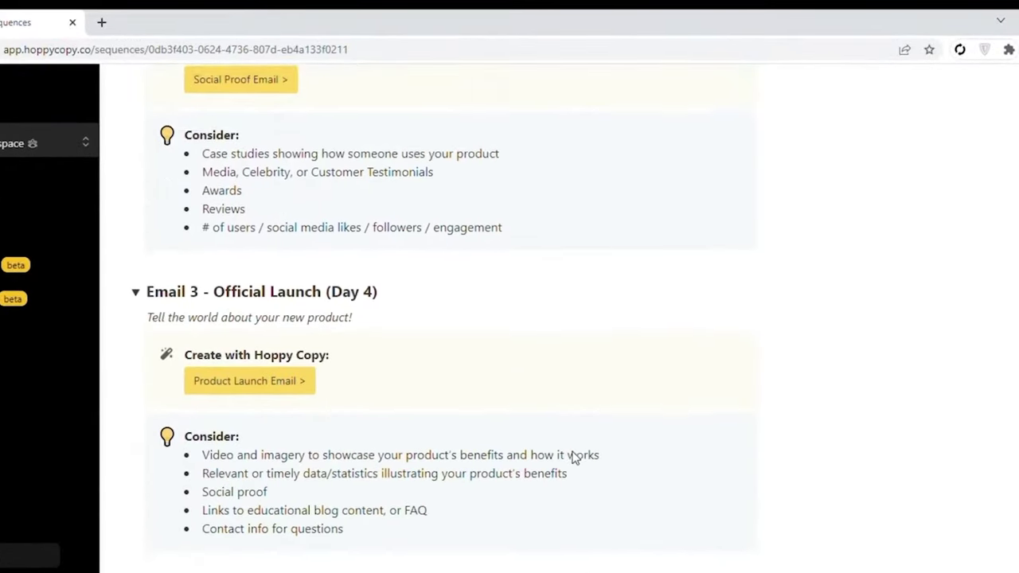
{"action": "scroll", "coordinate": [531, 509], "scroll_direction": "down", "scroll_amount": 7}
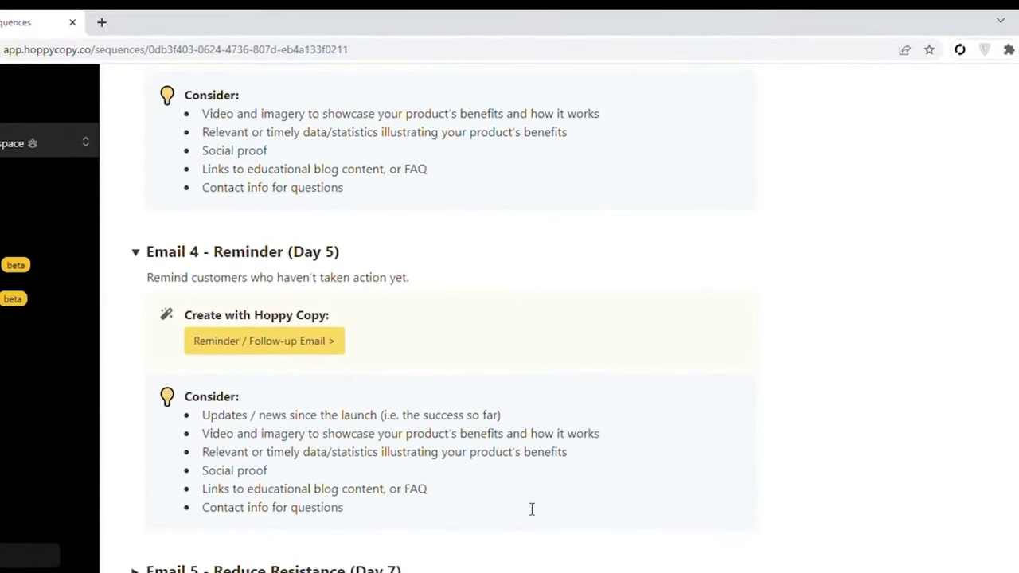
{"action": "scroll", "coordinate": [589, 525], "scroll_direction": "down", "scroll_amount": 5}
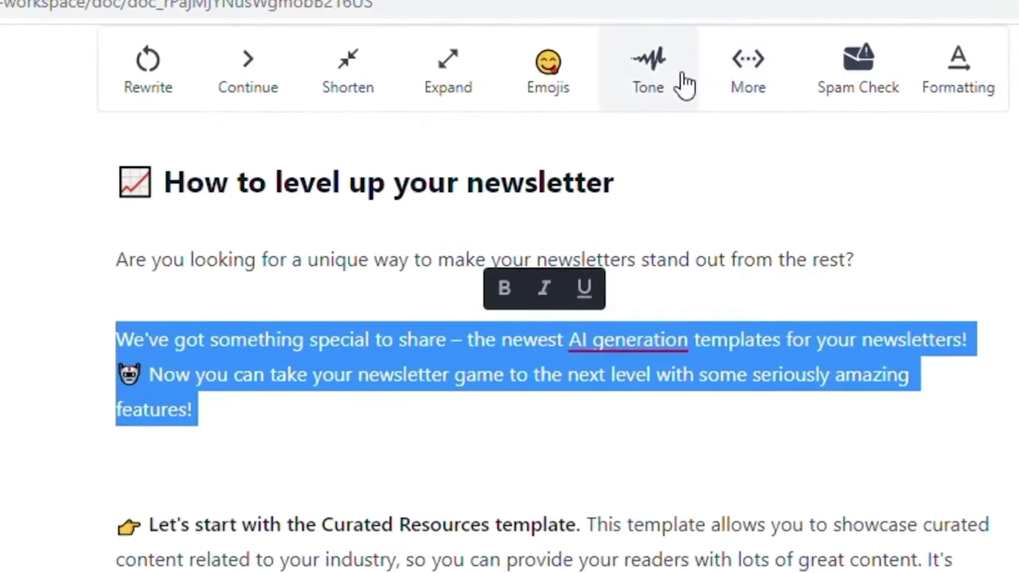
- Rewrite the selected AI templates paragraph of the newsletter in another tone and view the second suggested version
{"action": "left_click", "coordinate": [677, 84]}
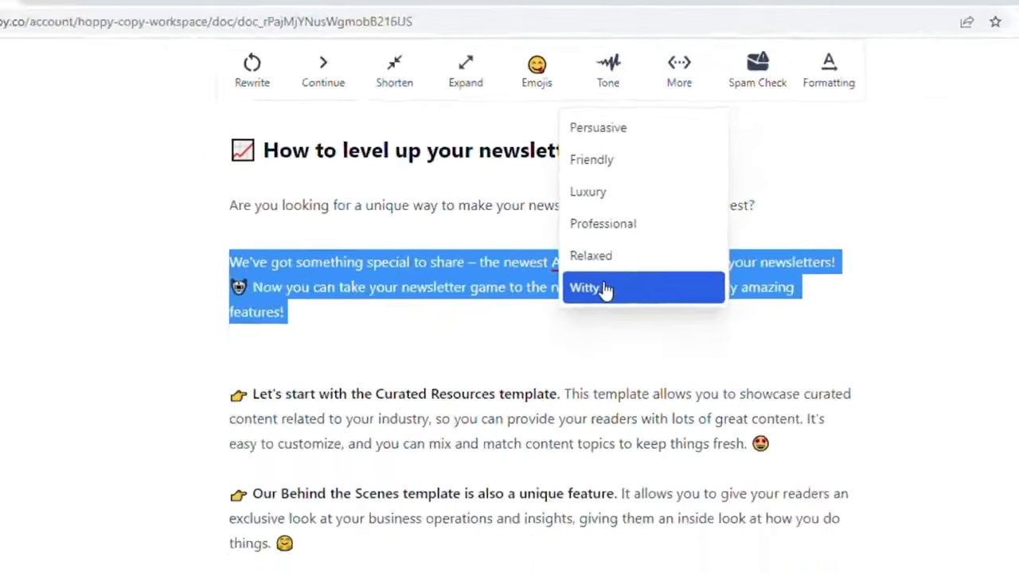
{"action": "left_click", "coordinate": [645, 379]}
{"action": "left_click", "coordinate": [361, 301]}
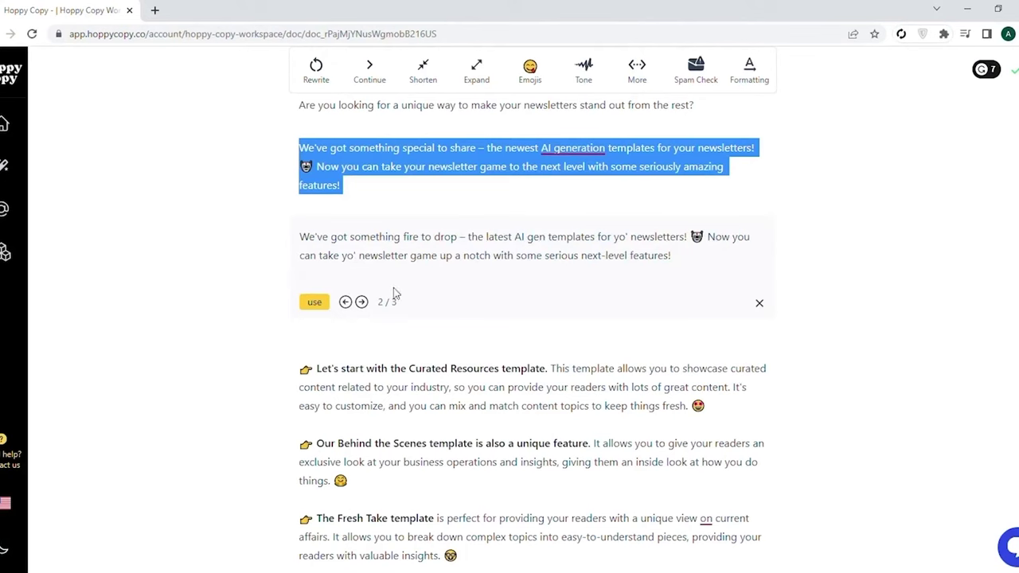
- Select the body text of the music masterclass launch email and run a spam check on it
{"action": "left_click_drag", "start_coordinate": [319, 166], "coordinate": [520, 427]}
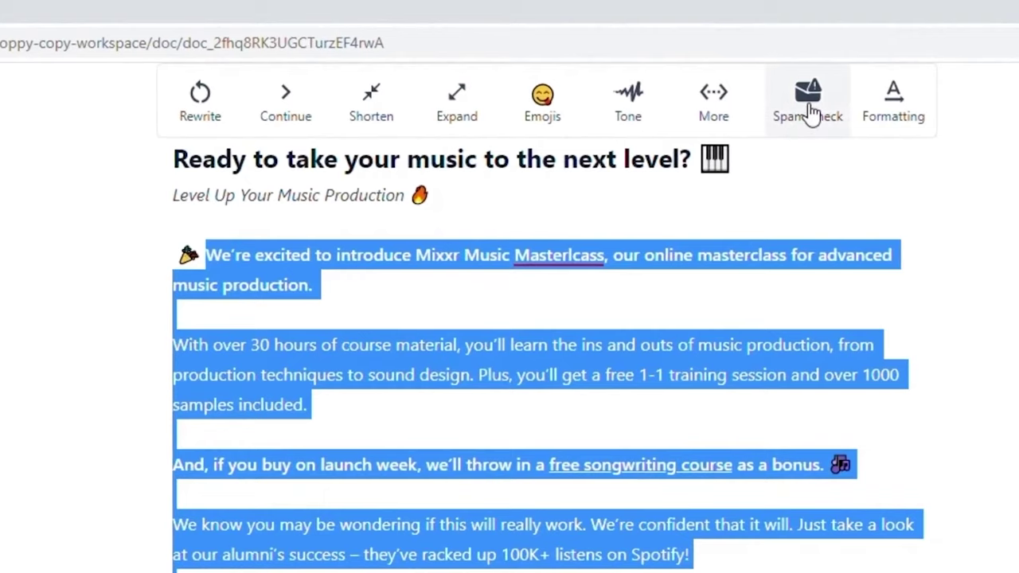
{"action": "left_click", "coordinate": [808, 112]}
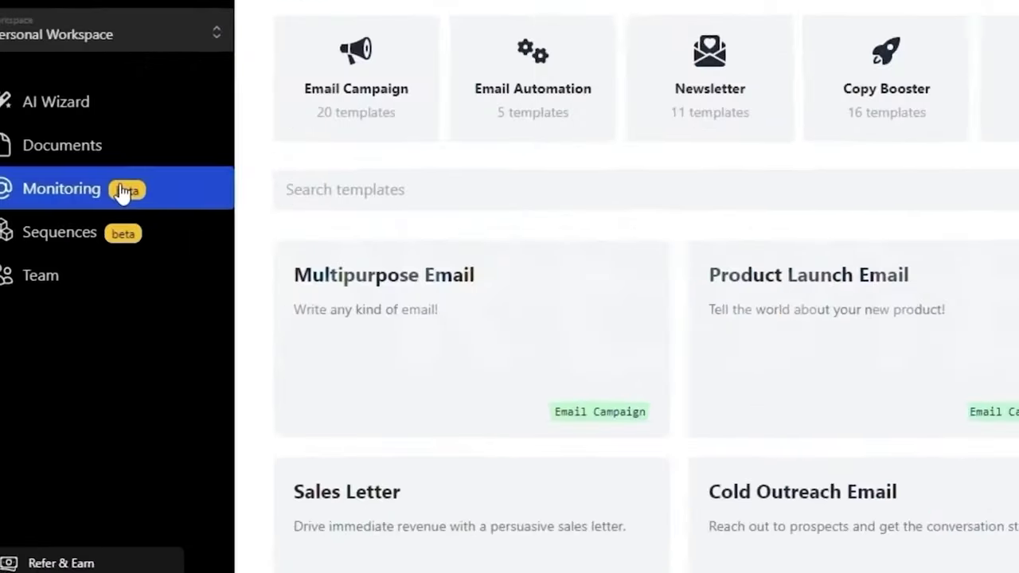
- Open the brand email monitoring page and open one of the tracked brands
{"action": "left_click", "coordinate": [81, 223]}
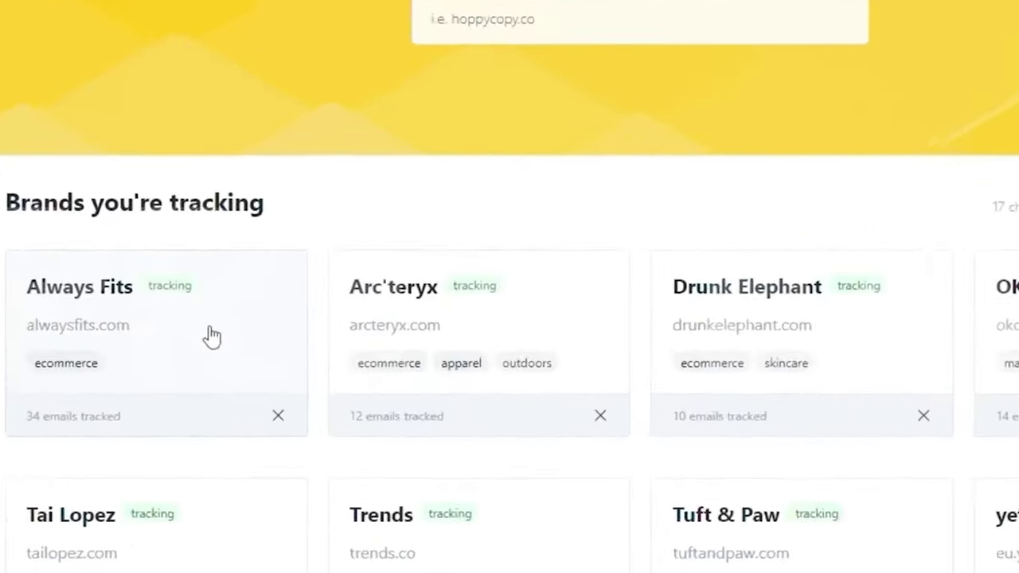
{"action": "left_click", "coordinate": [362, 324]}
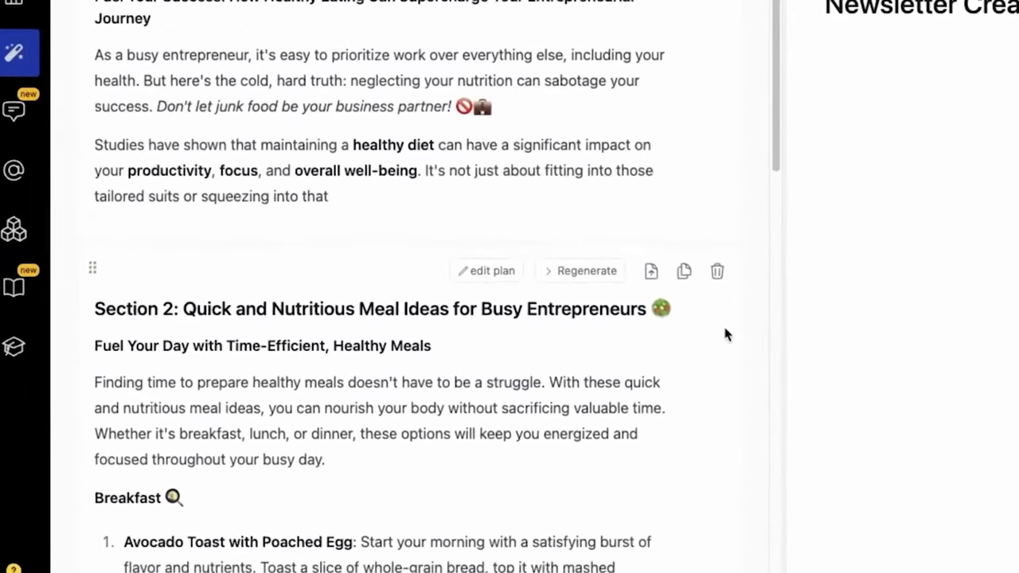
- Read through the generated healthy-eating newsletter for entrepreneurs, including its illustrated breakfast ideas
{"action": "scroll", "coordinate": [723, 323], "scroll_direction": "down", "scroll_amount": 6}
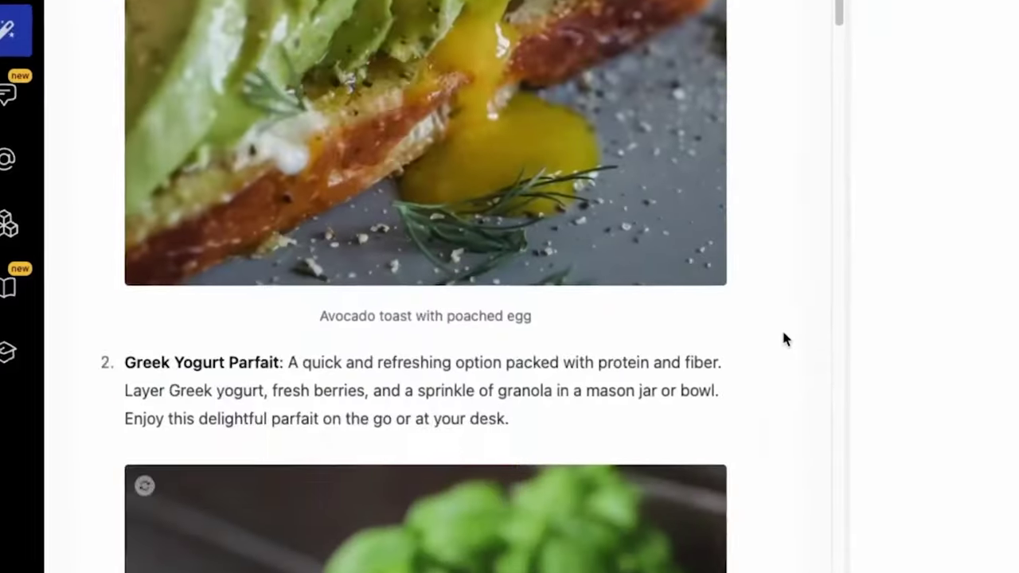
{"action": "scroll", "coordinate": [784, 339], "scroll_direction": "down", "scroll_amount": 10}
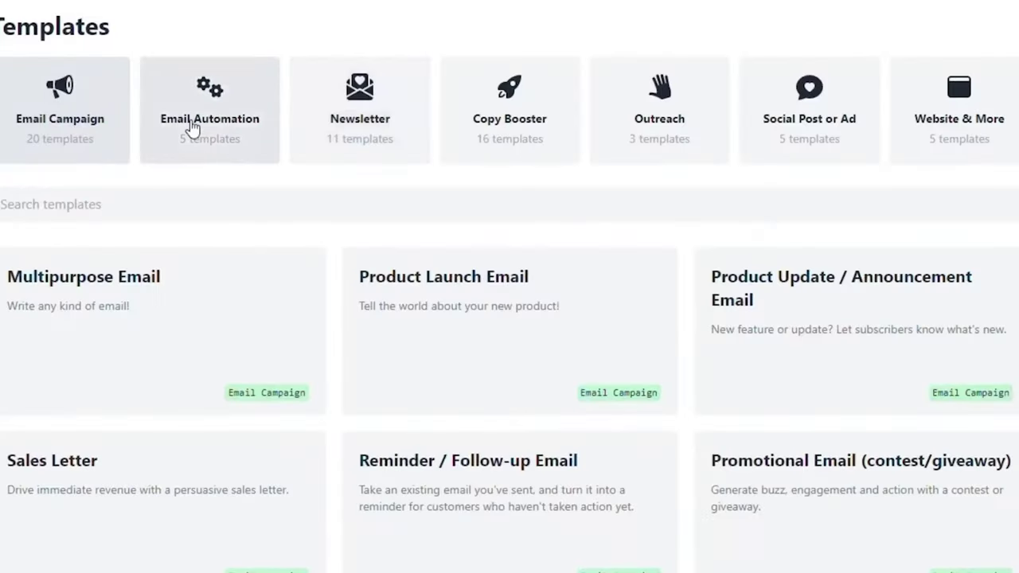
- Browse the template categories from Email Automation to Social Post or Ad and read through the Veggies Cat Litter welcome emails
{"action": "left_click", "coordinate": [193, 128]}
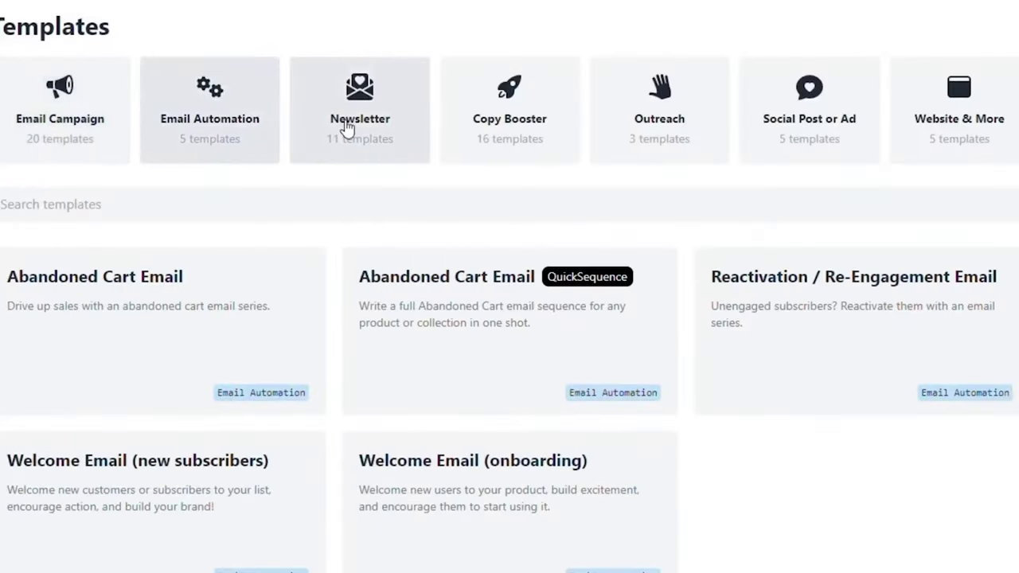
{"action": "left_click", "coordinate": [347, 127]}
{"action": "left_click", "coordinate": [514, 129]}
{"action": "left_click", "coordinate": [636, 126]}
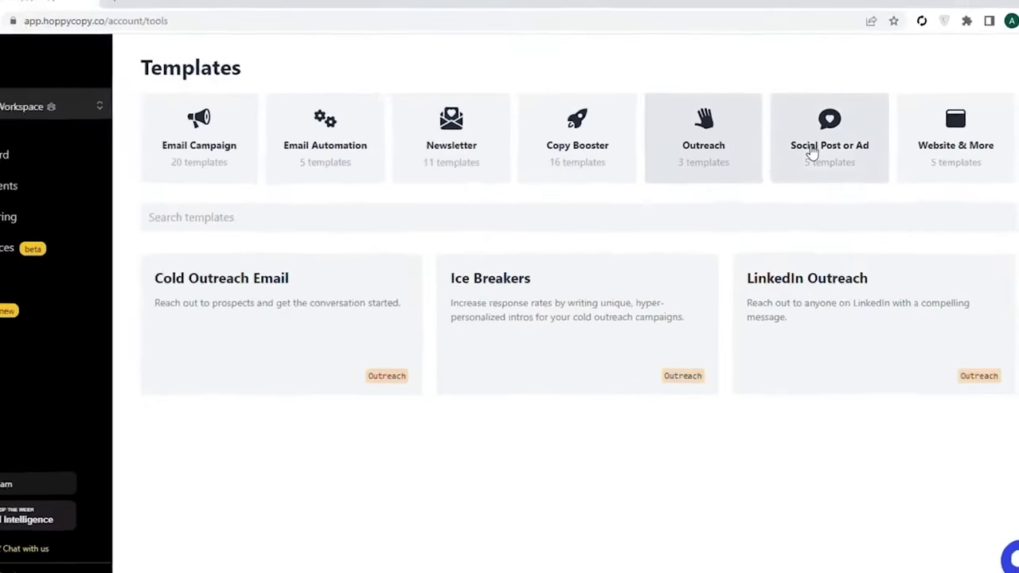
{"action": "left_click", "coordinate": [812, 153]}
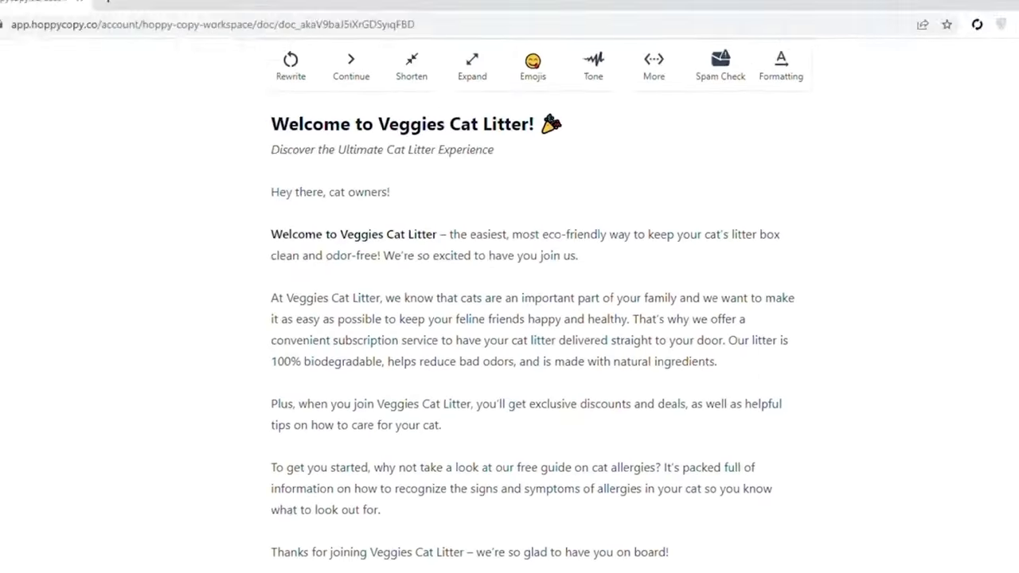
{"action": "scroll", "coordinate": [533, 318], "scroll_direction": "down", "scroll_amount": 8}
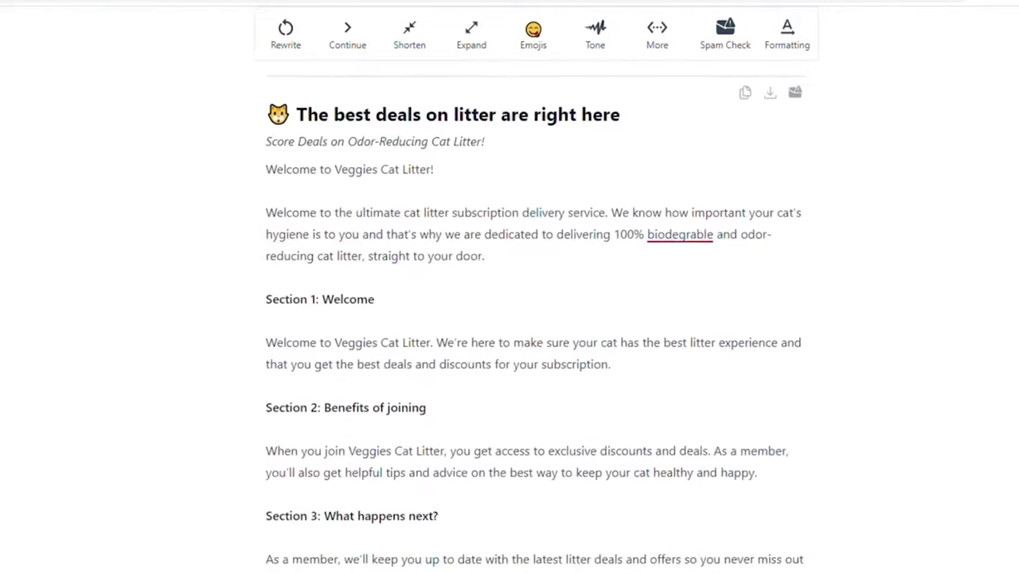
{"action": "scroll", "coordinate": [533, 319], "scroll_direction": "down", "scroll_amount": 8}
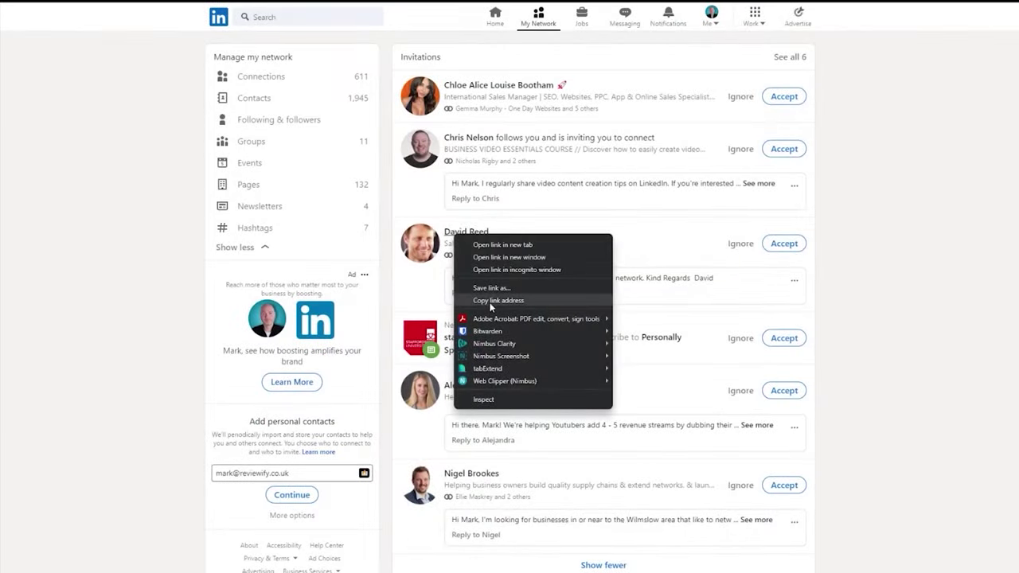
- Copy the inviting mobile sales director's LinkedIn profile link, then generate and copy a LinkedIn Personalization intro from it in Writecream
{"action": "left_click", "coordinate": [490, 301]}
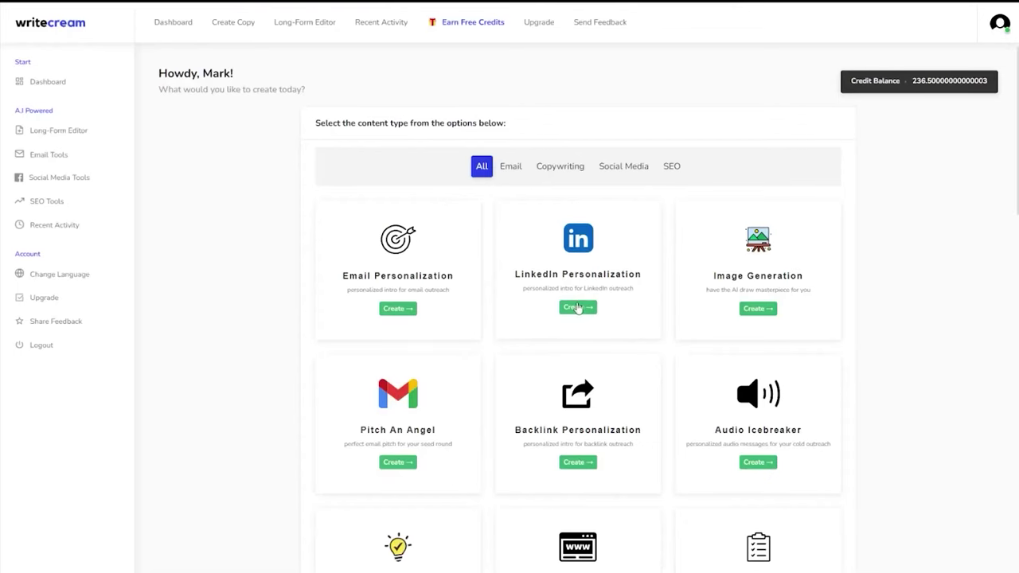
{"action": "left_click", "coordinate": [575, 305]}
{"action": "right_click", "coordinate": [371, 300]}
{"action": "left_click", "coordinate": [402, 355]}
{"action": "left_click", "coordinate": [336, 329]}
{"action": "scroll", "coordinate": [778, 386], "scroll_direction": "down", "scroll_amount": 2}
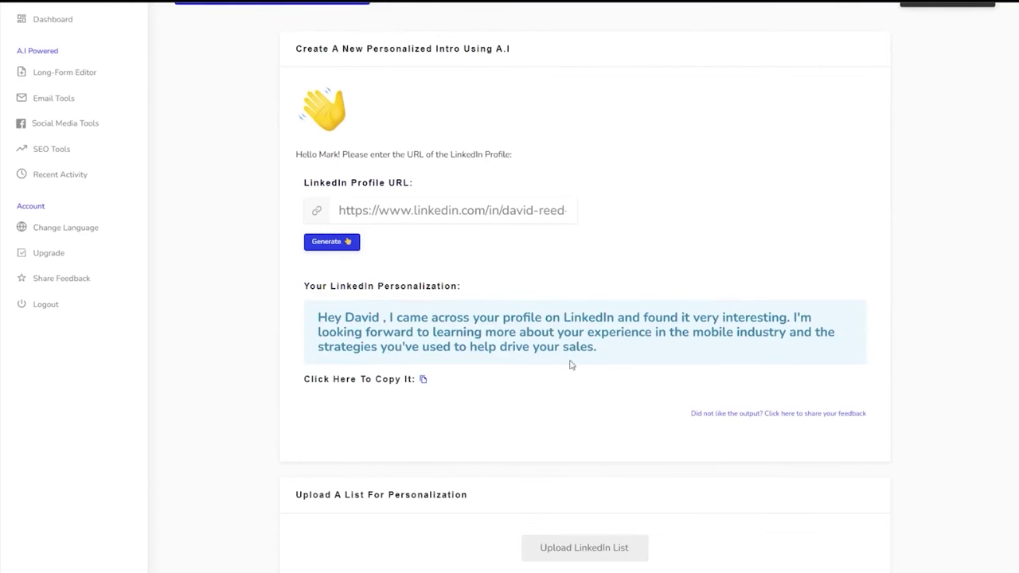
{"action": "left_click", "coordinate": [424, 379]}
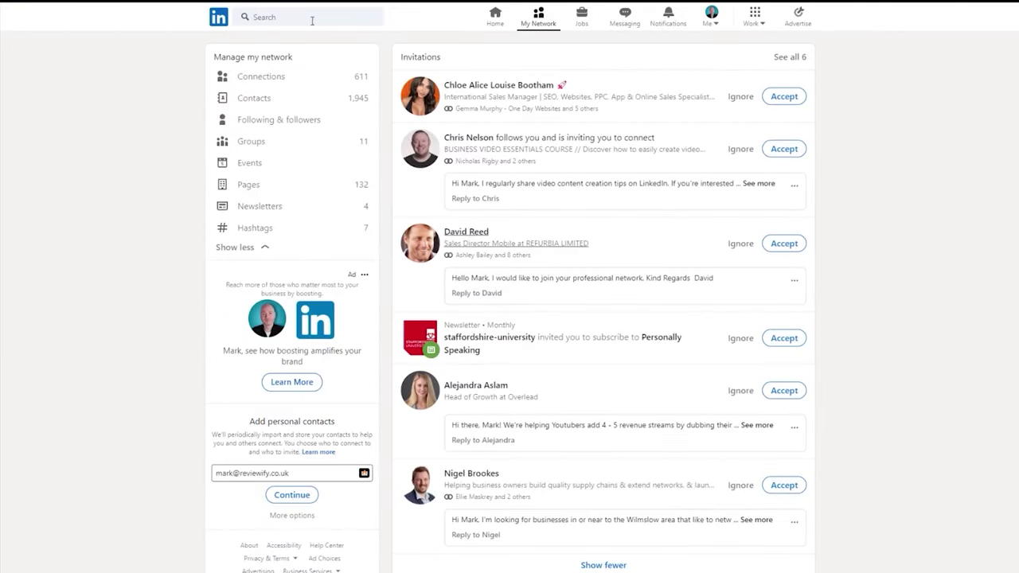
- Search LinkedIn for "bill gates" and copy the link address of his profile
{"action": "left_click", "coordinate": [311, 21]}
{"action": "type", "text": "bill gates"}
{"action": "key", "text": "Return"}
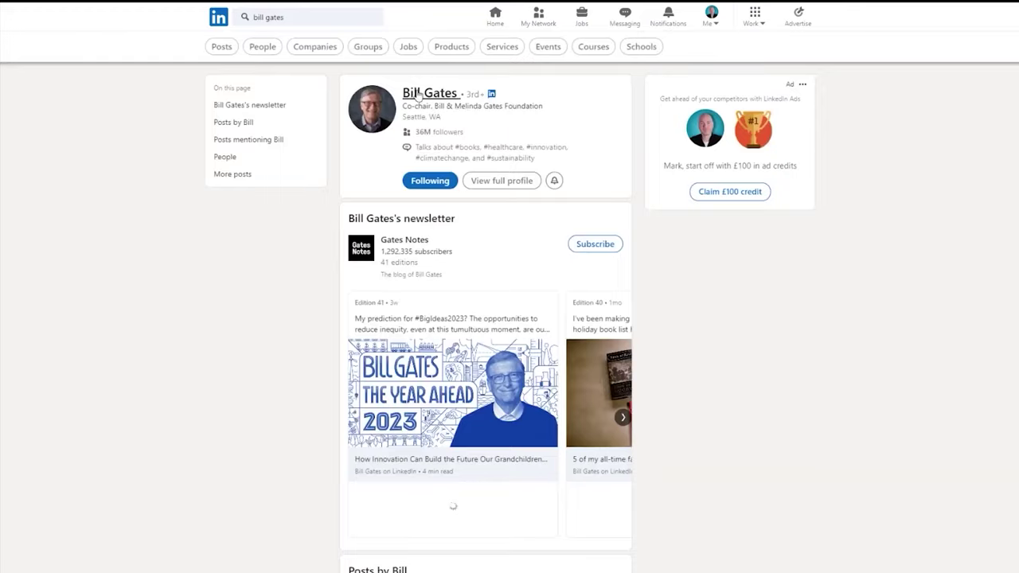
{"action": "right_click", "coordinate": [417, 94]}
{"action": "left_click", "coordinate": [472, 154]}
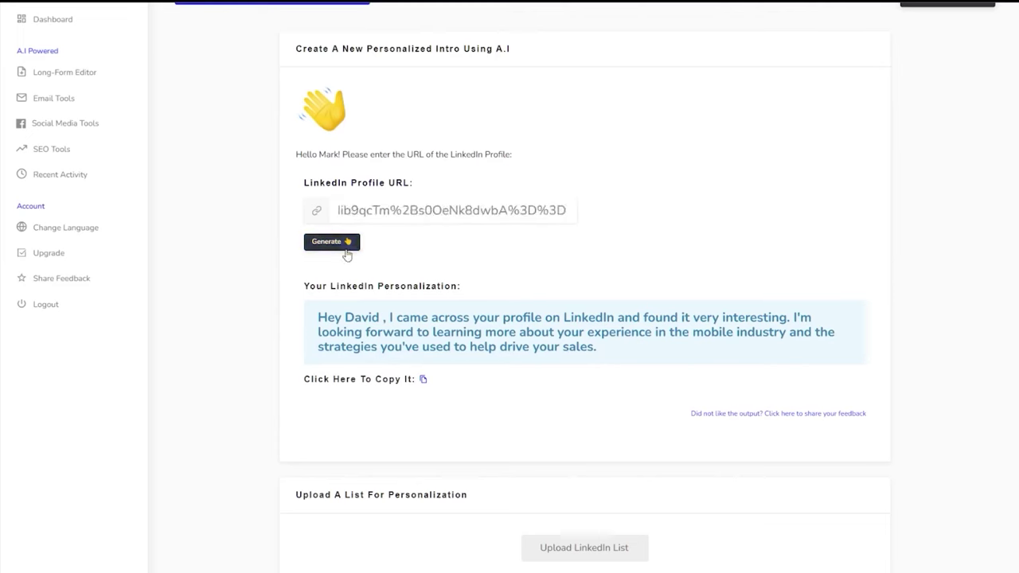
- Generate LinkedIn intros in Writecream from the Bill Gates profile link and read through the suggestions
{"action": "left_click", "coordinate": [342, 244]}
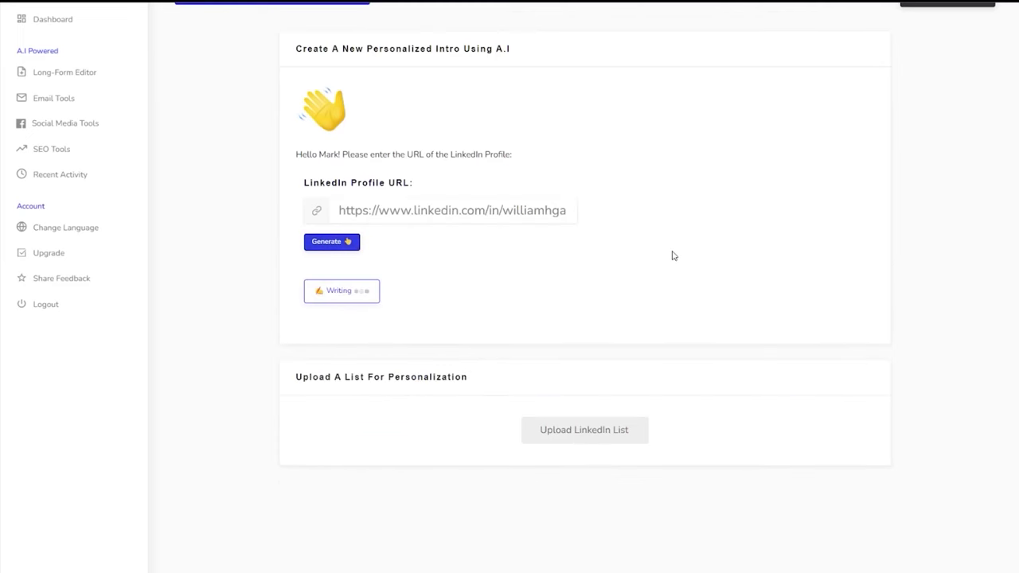
{"action": "scroll", "coordinate": [506, 270], "scroll_direction": "up", "scroll_amount": 3}
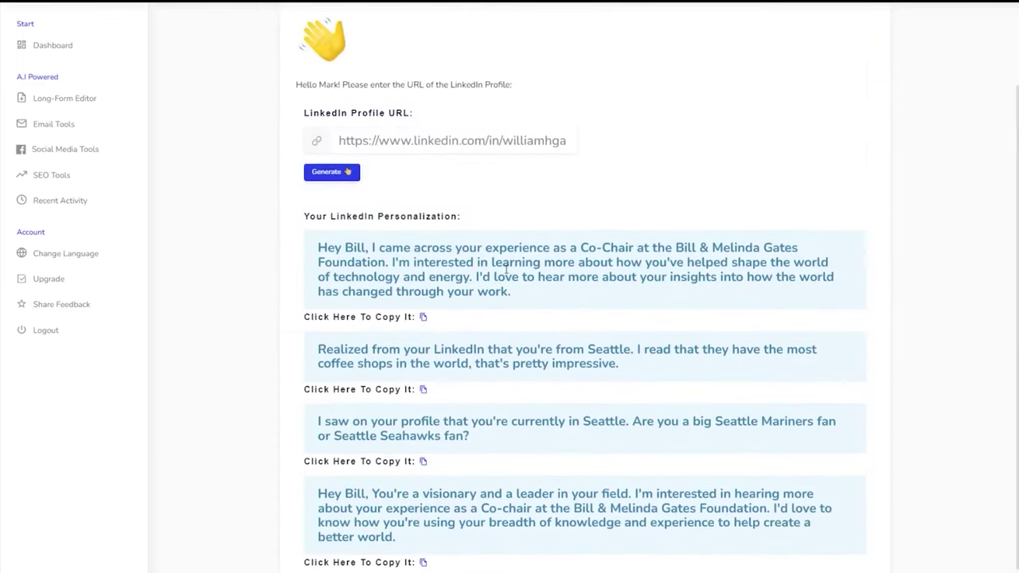
{"action": "scroll", "coordinate": [506, 270], "scroll_direction": "down", "scroll_amount": 2}
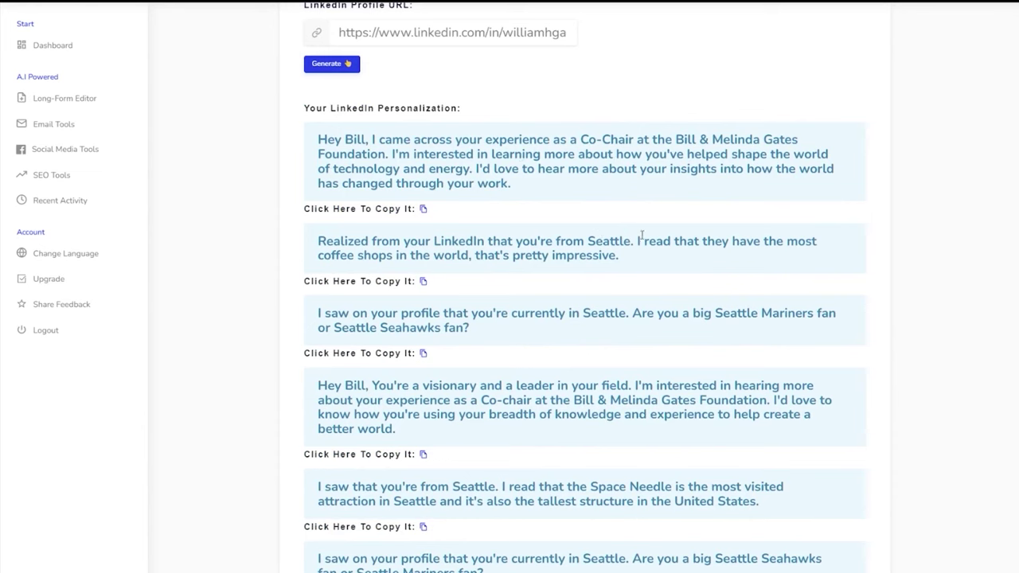
{"action": "scroll", "coordinate": [368, 275], "scroll_direction": "down", "scroll_amount": 2}
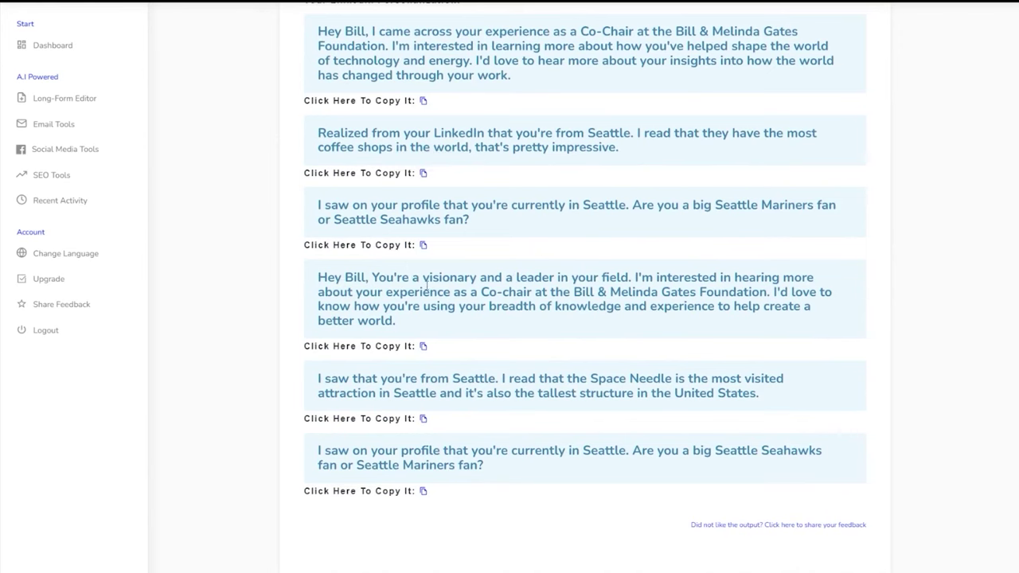
{"action": "scroll", "coordinate": [426, 293], "scroll_direction": "up", "scroll_amount": 2}
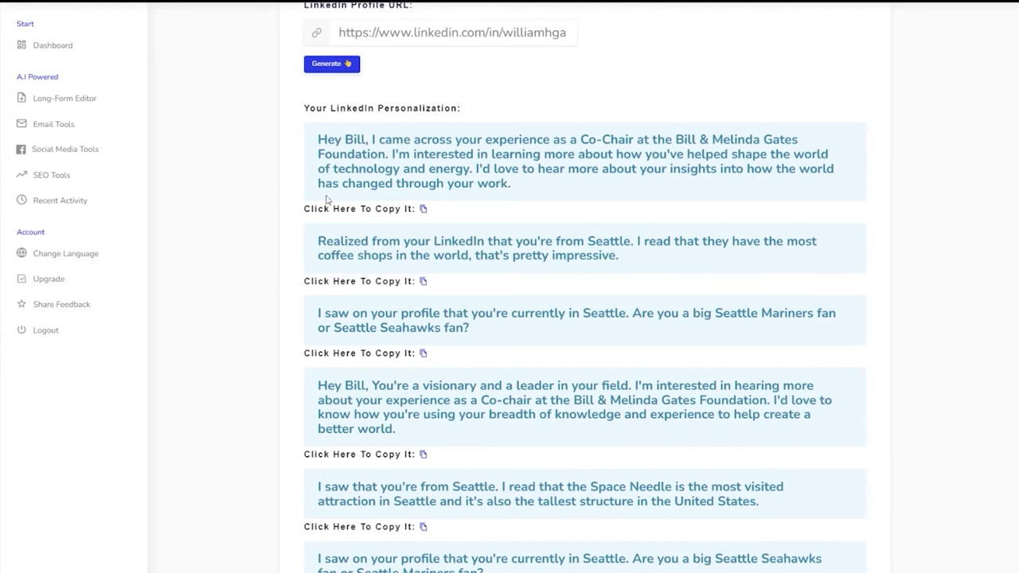
{"action": "scroll", "coordinate": [326, 189], "scroll_direction": "up", "scroll_amount": 2}
{"action": "scroll", "coordinate": [437, 228], "scroll_direction": "up", "scroll_amount": 3}
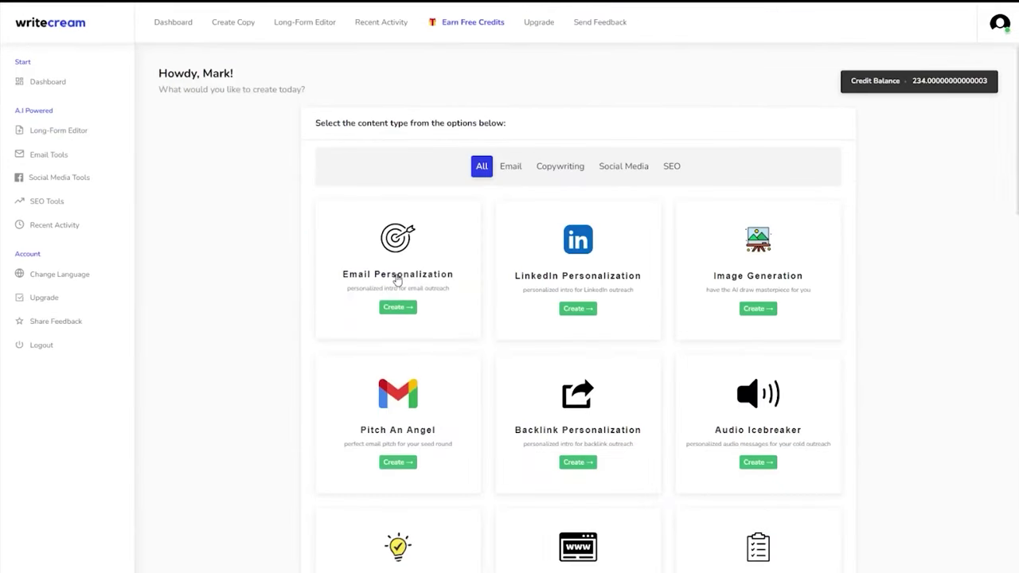
{"action": "left_click", "coordinate": [398, 279]}
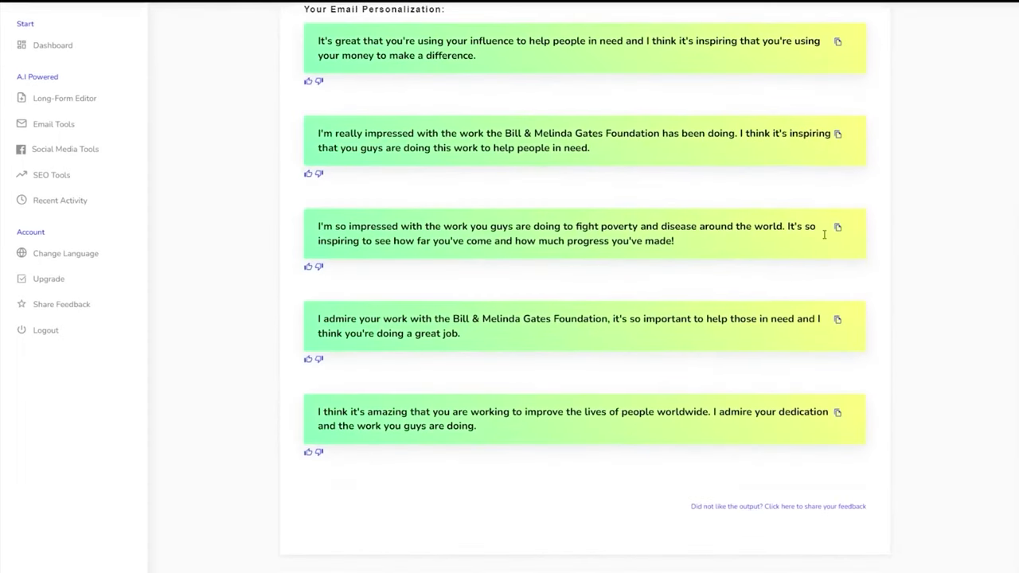
{"action": "scroll", "coordinate": [696, 202], "scroll_direction": "up", "scroll_amount": 3}
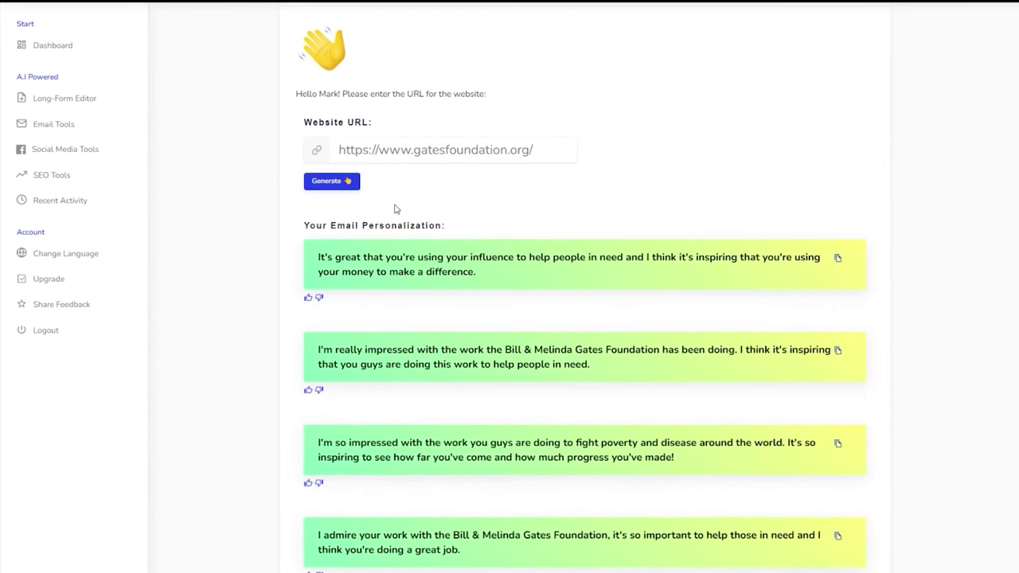
{"action": "scroll", "coordinate": [419, 189], "scroll_direction": "down", "scroll_amount": 1}
{"action": "triple_click", "coordinate": [481, 98]}
{"action": "key", "text": "ctrl+v"}
{"action": "left_click", "coordinate": [313, 137]}
{"action": "scroll", "coordinate": [705, 132], "scroll_direction": "down", "scroll_amount": 2}
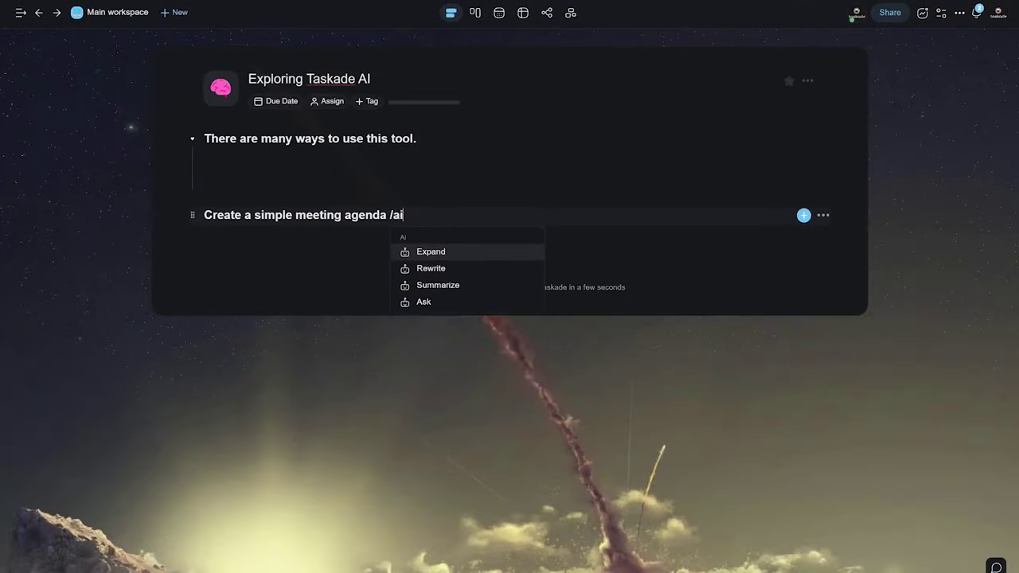
- Switch to Taskade and expand the line "Create a simple meeting agenda" with AI
{"action": "key", "text": "Return"}
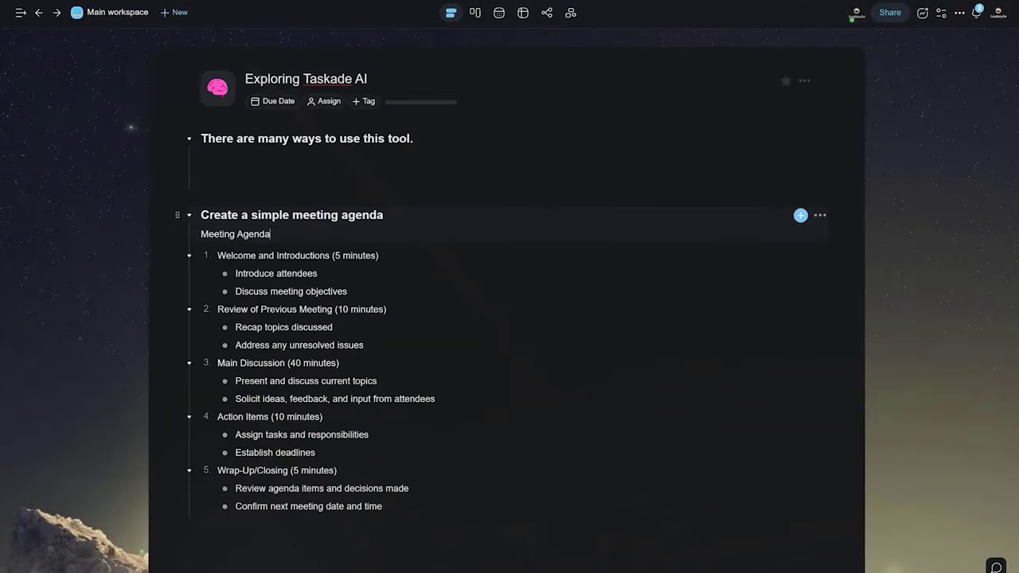
{"action": "scroll", "coordinate": [510, 319], "scroll_direction": "down", "scroll_amount": 1}
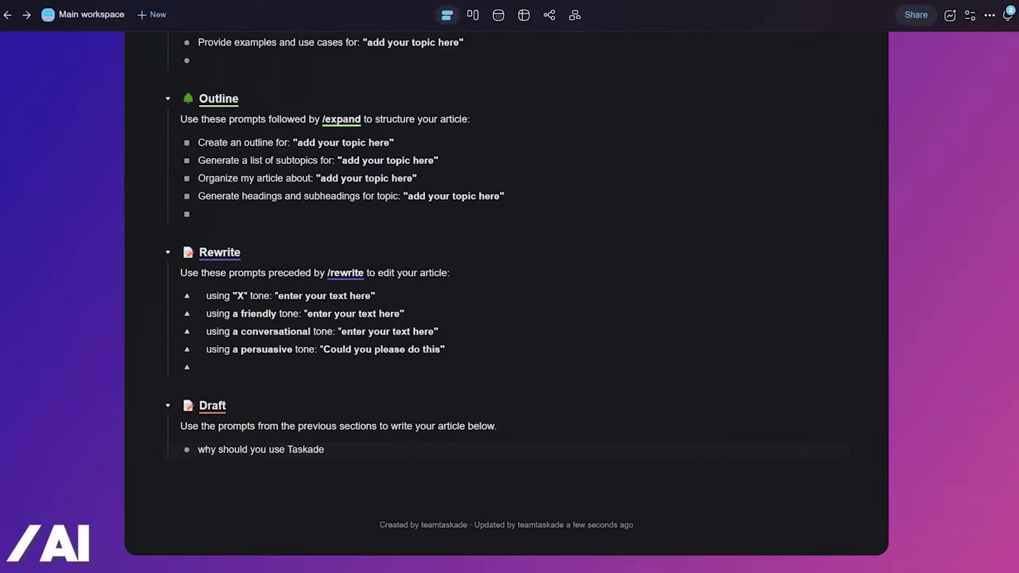
- Expand the draft line "why should you use Taskade" with AI and rewrite the closing paragraph of the generated text
{"action": "type", "text": "/ai"}
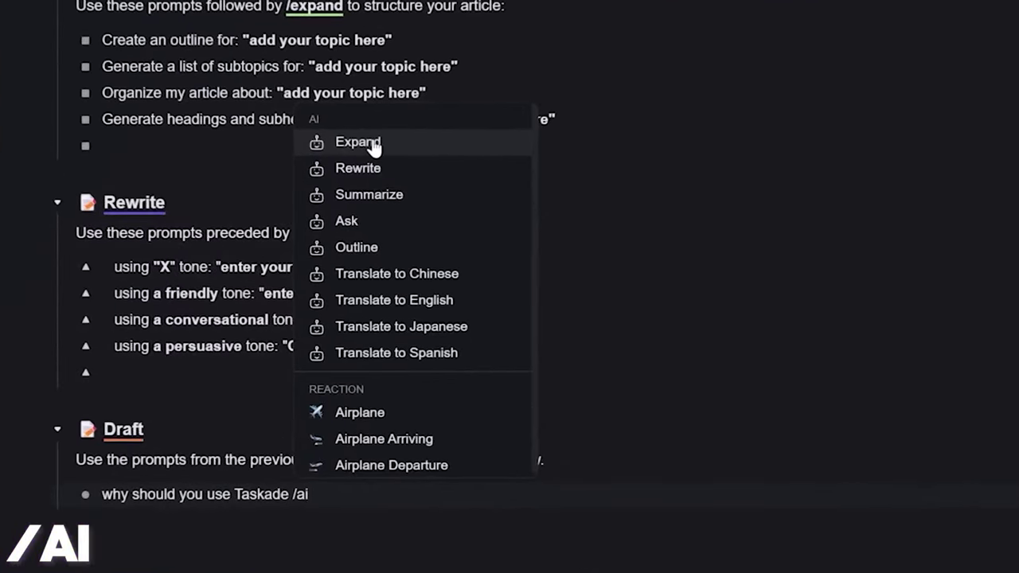
{"action": "left_click", "coordinate": [371, 143]}
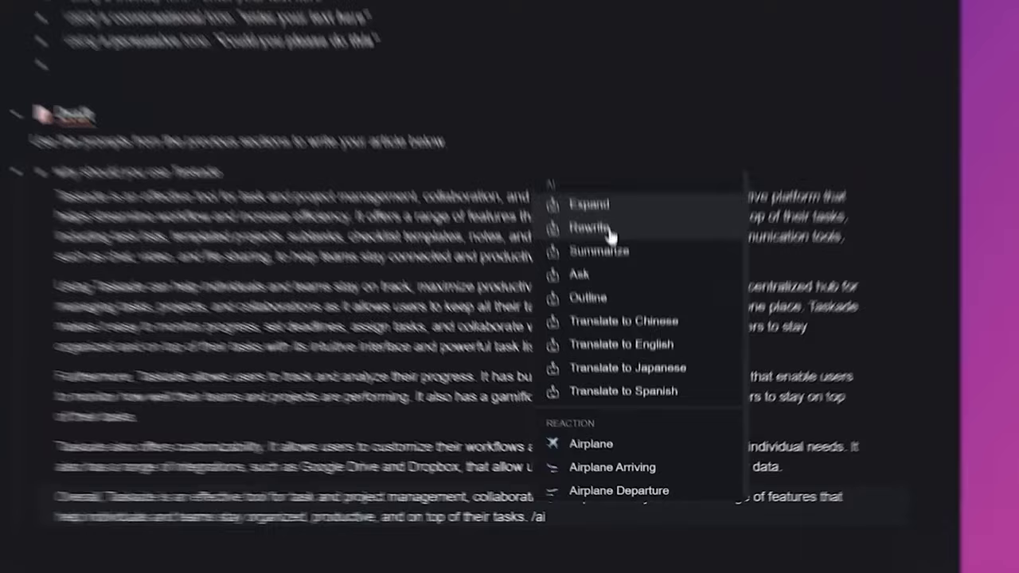
{"action": "left_click", "coordinate": [608, 231]}
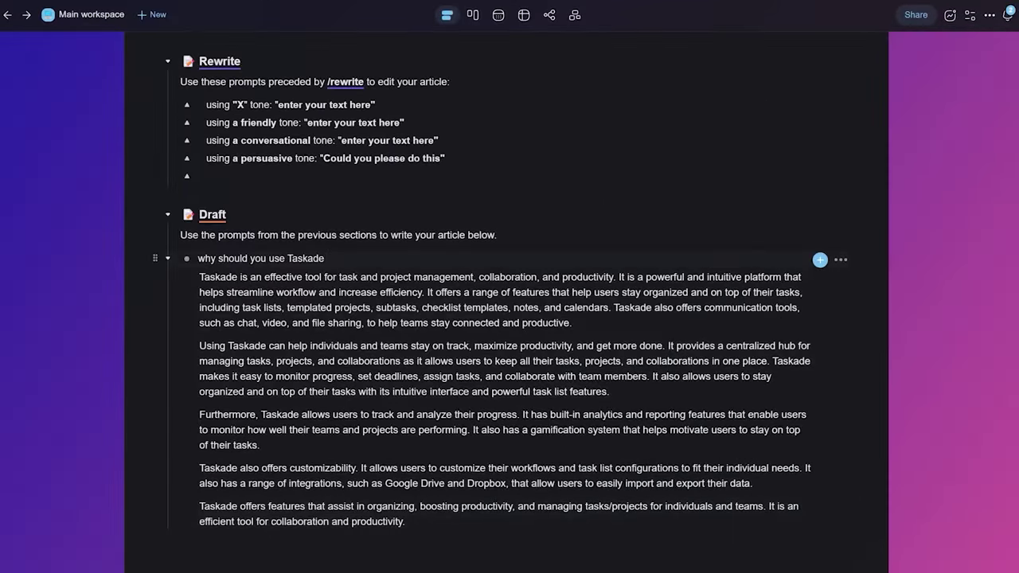
- Use AI to rewrite the draft's topic line and summarize the last paragraph below it
{"action": "type", "text": "/ai"}
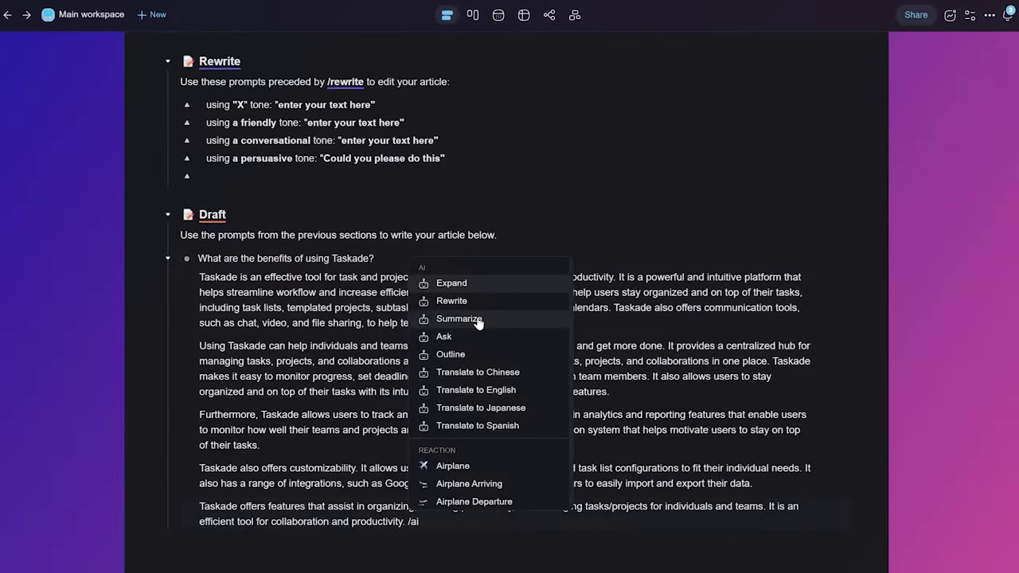
{"action": "left_click", "coordinate": [476, 319]}
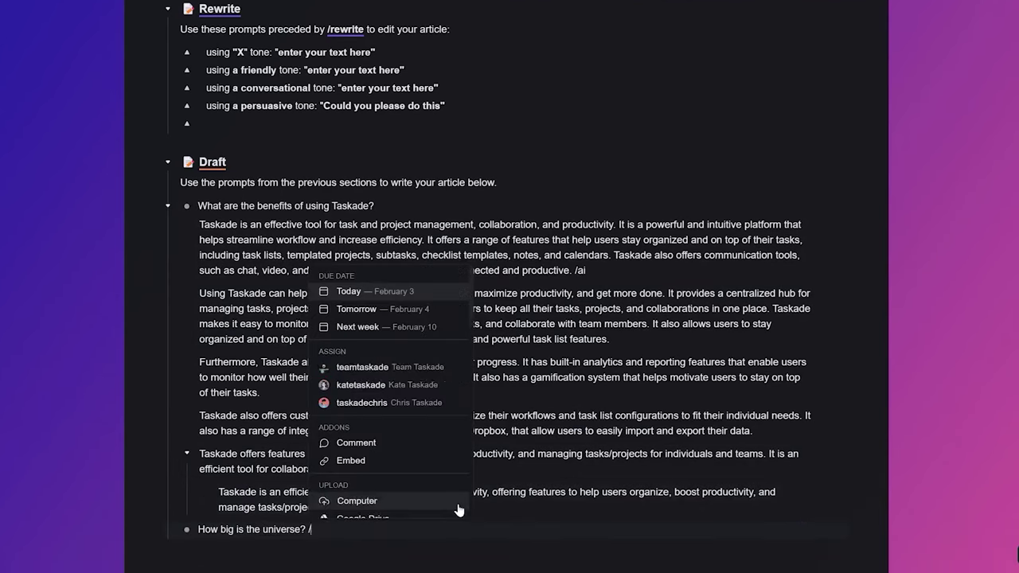
- Ask the AI "How big is the universe?" in the draft and create an outline from its answer
{"action": "scroll", "coordinate": [462, 505], "scroll_direction": "up", "scroll_amount": 5}
{"action": "left_click", "coordinate": [279, 298]}
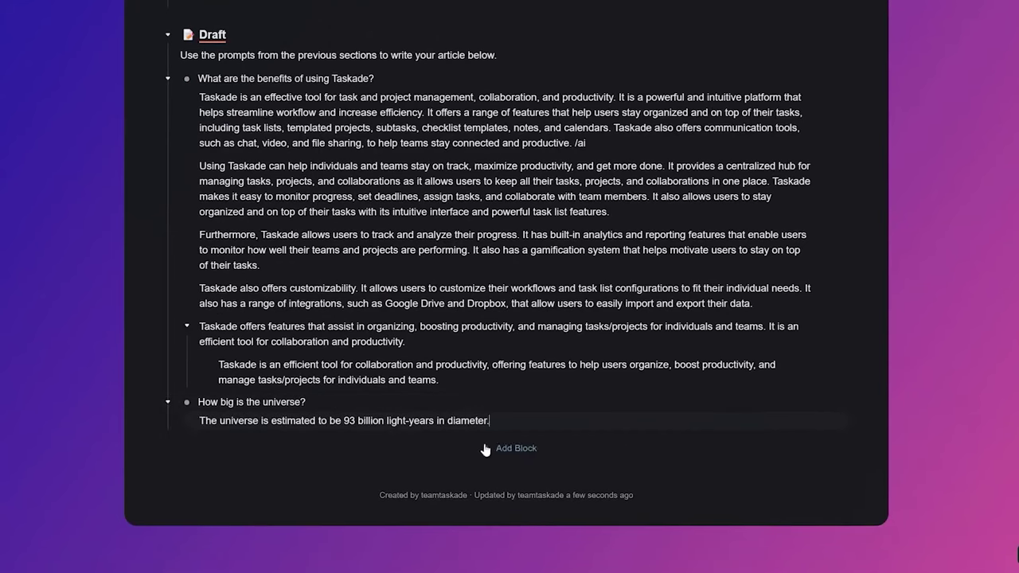
{"action": "type", "text": "/ai"}
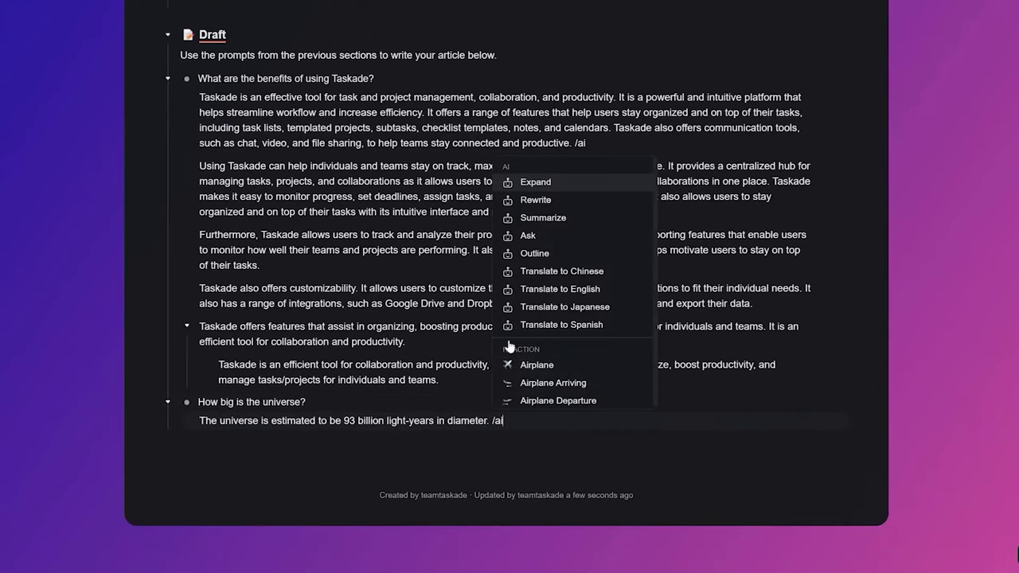
{"action": "left_click", "coordinate": [532, 253]}
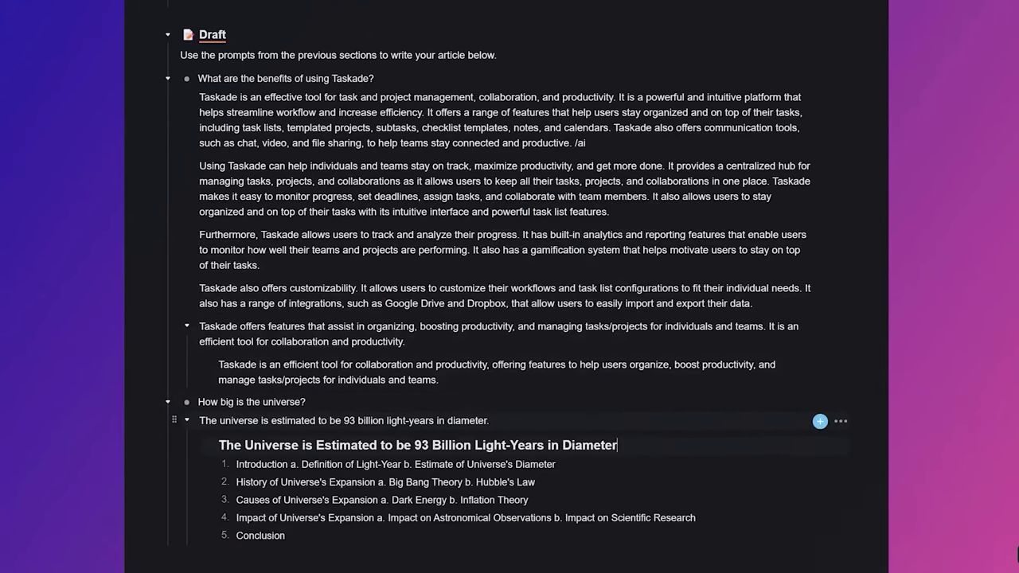
- Run another AI command on the title of the generated universe outline
{"action": "scroll", "coordinate": [661, 478], "scroll_direction": "down", "scroll_amount": 1}
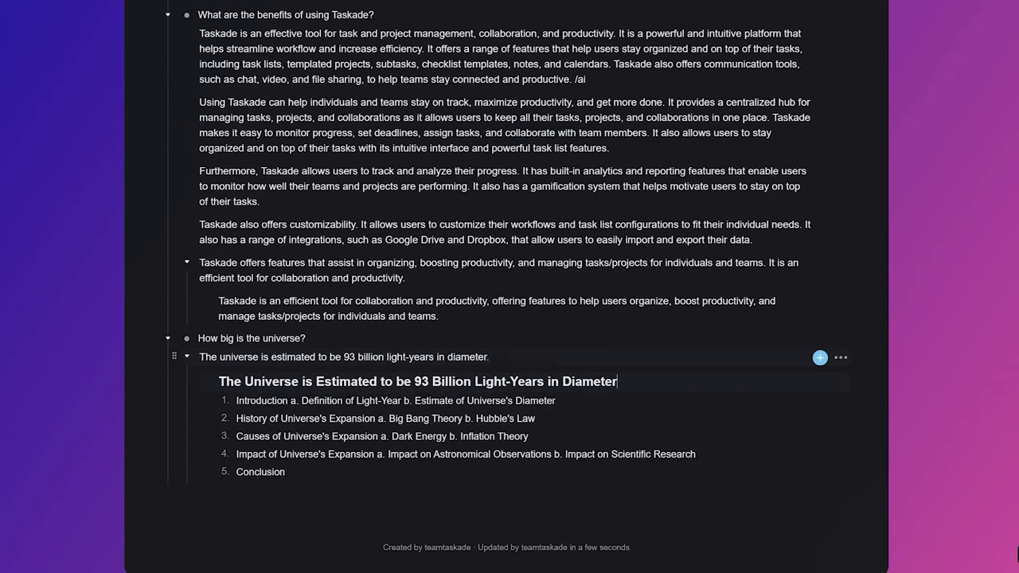
{"action": "type", "text": "/ai"}
{"action": "left_click", "coordinate": [660, 513]}
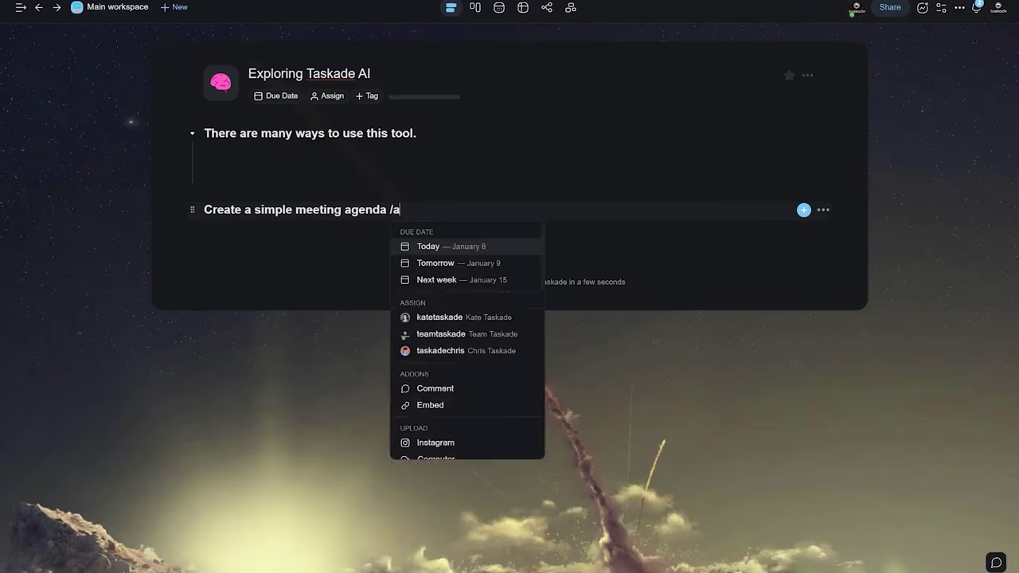
- Generate the meeting agenda with AI Expand under the heading in the Exploring Taskade AI project and view the whole list
{"action": "type", "text": "i"}
{"action": "key", "text": "Return"}
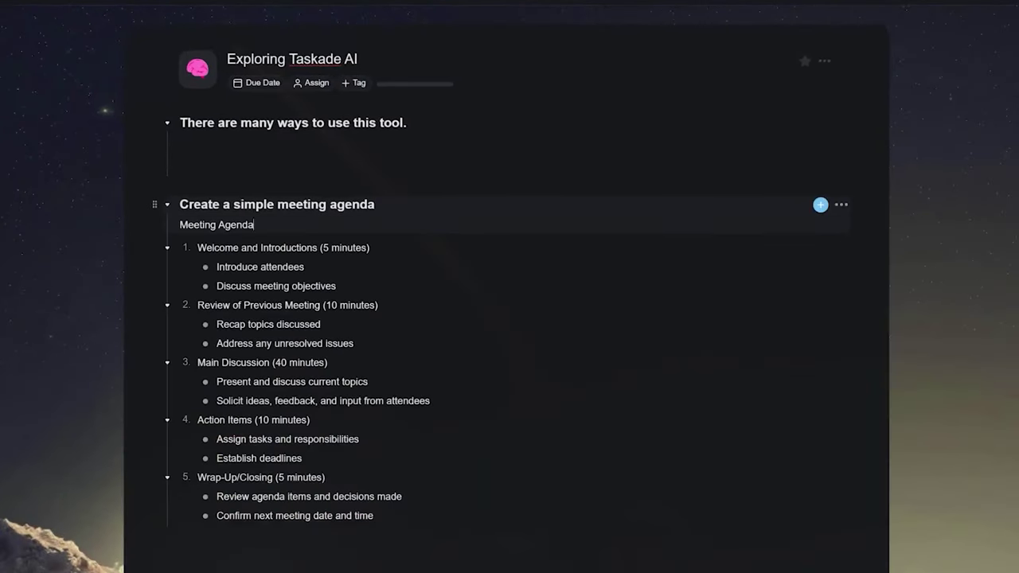
{"action": "scroll", "coordinate": [506, 318], "scroll_direction": "down", "scroll_amount": 2}
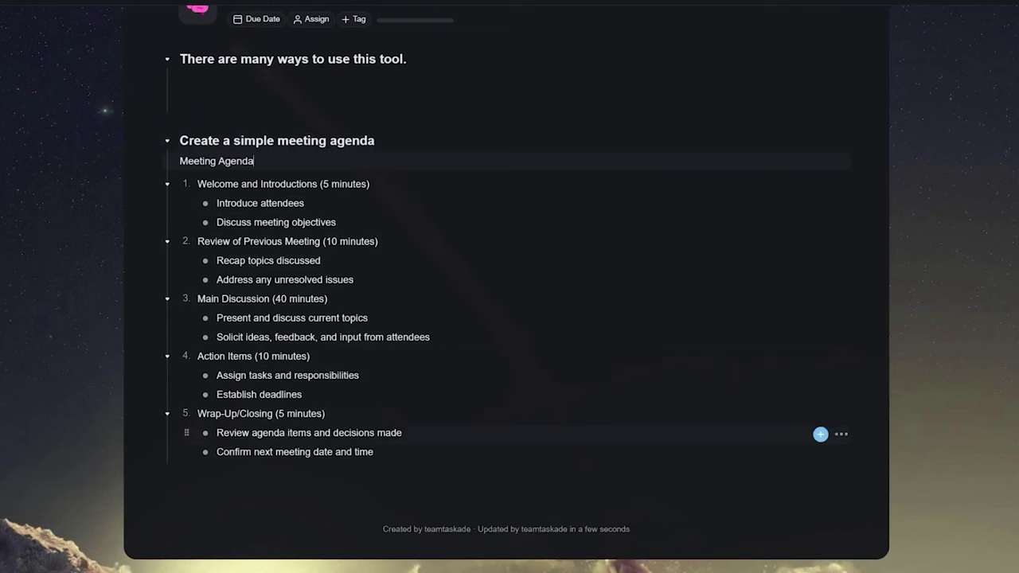
- Use AI Rewrite on the "Create a simple meeting agenda" heading
{"action": "left_click", "coordinate": [378, 141]}
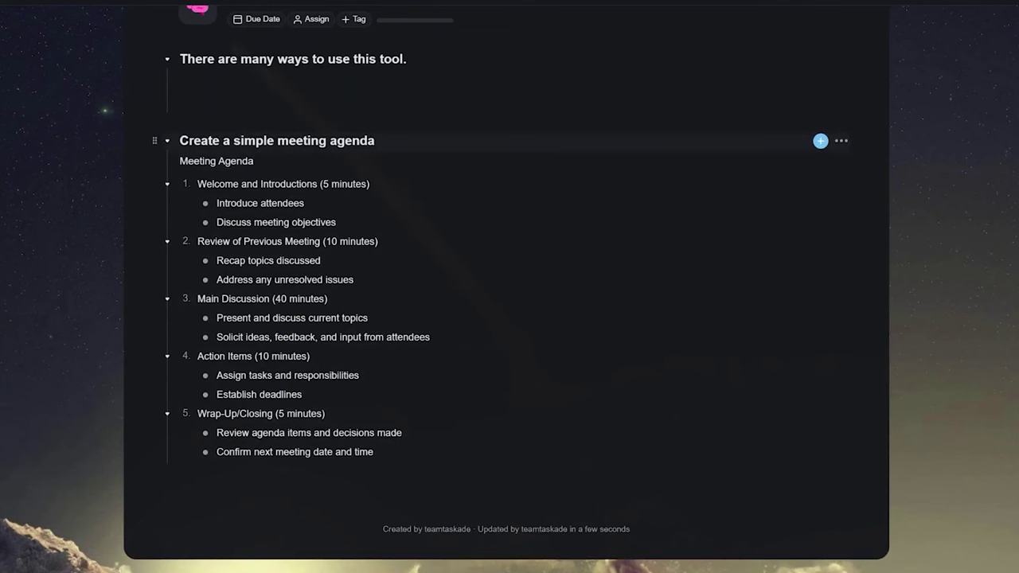
{"action": "type", "text": "/ai"}
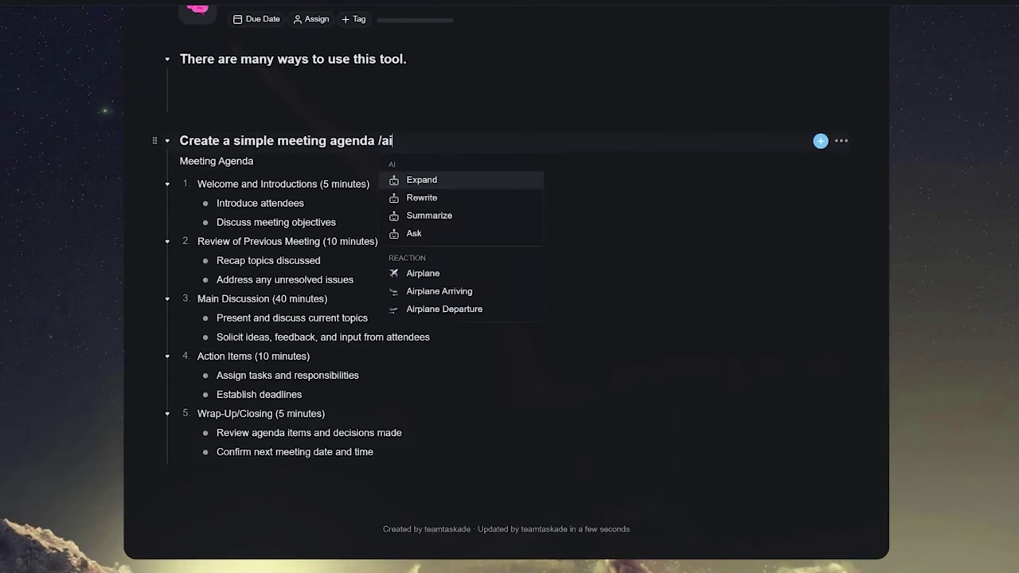
{"action": "left_click", "coordinate": [421, 197]}
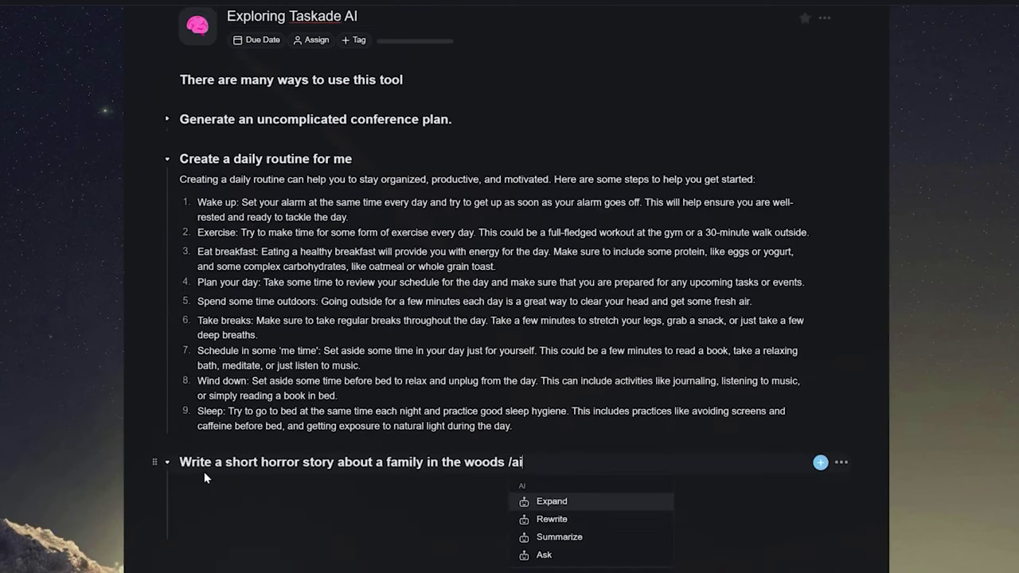
- Generate the short horror story about a family in the woods with AI Expand and fold its section
{"action": "key", "text": "Return"}
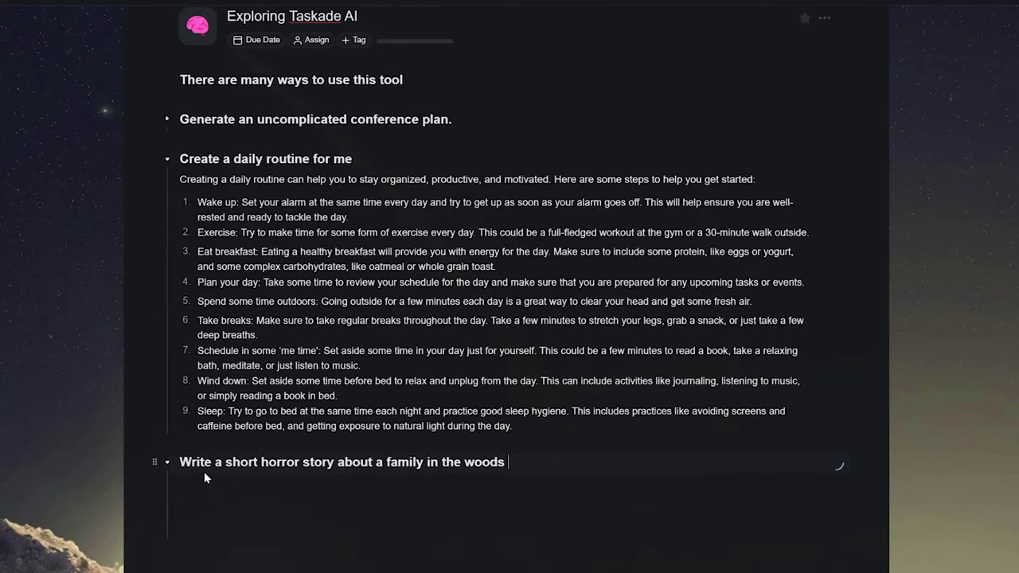
{"action": "scroll", "coordinate": [492, 493], "scroll_direction": "down", "scroll_amount": 2}
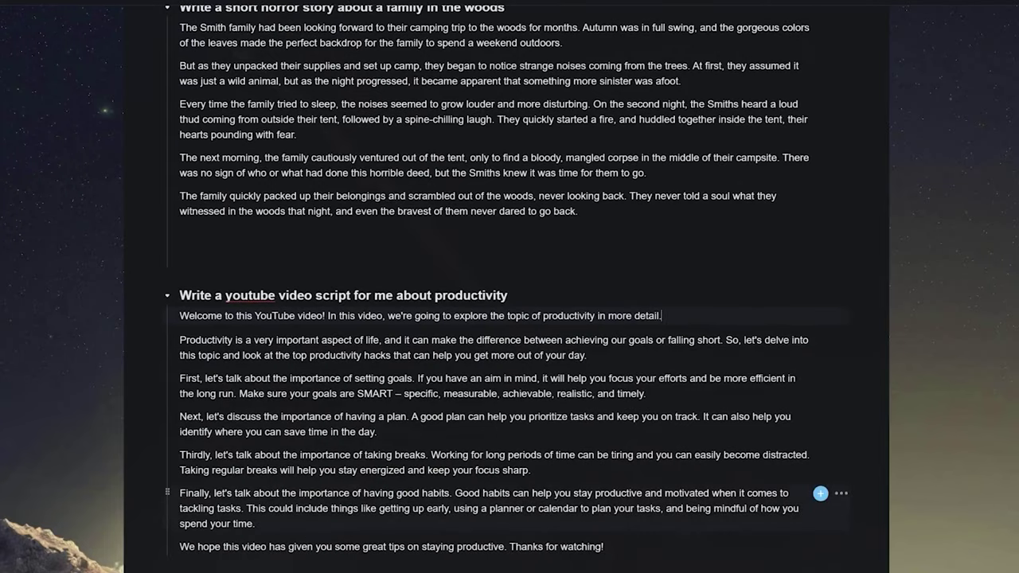
{"action": "scroll", "coordinate": [509, 319], "scroll_direction": "up", "scroll_amount": 2}
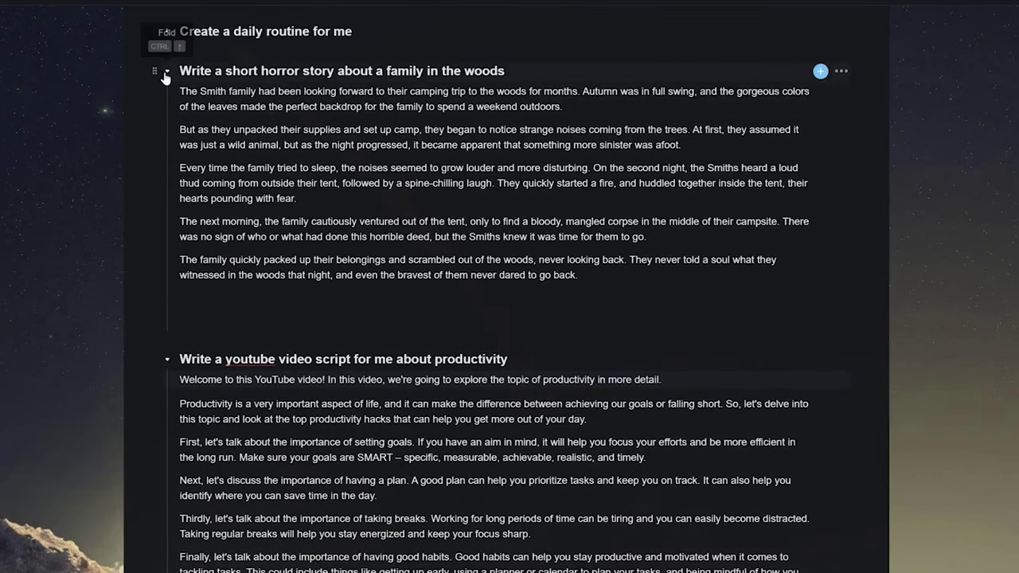
{"action": "left_click", "coordinate": [166, 69]}
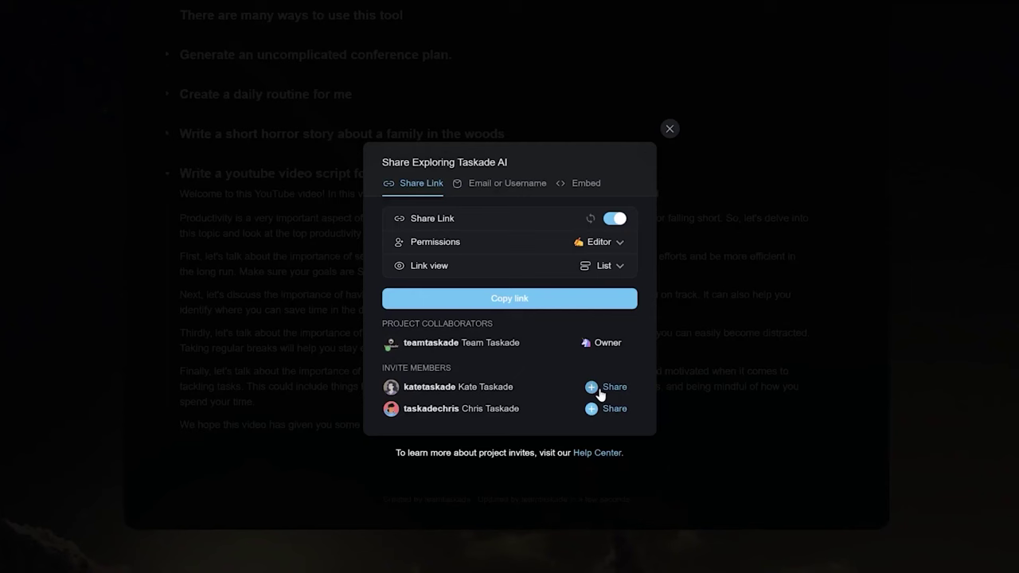
- Share the Exploring Taskade AI project with both suggested members
{"action": "left_click", "coordinate": [609, 387]}
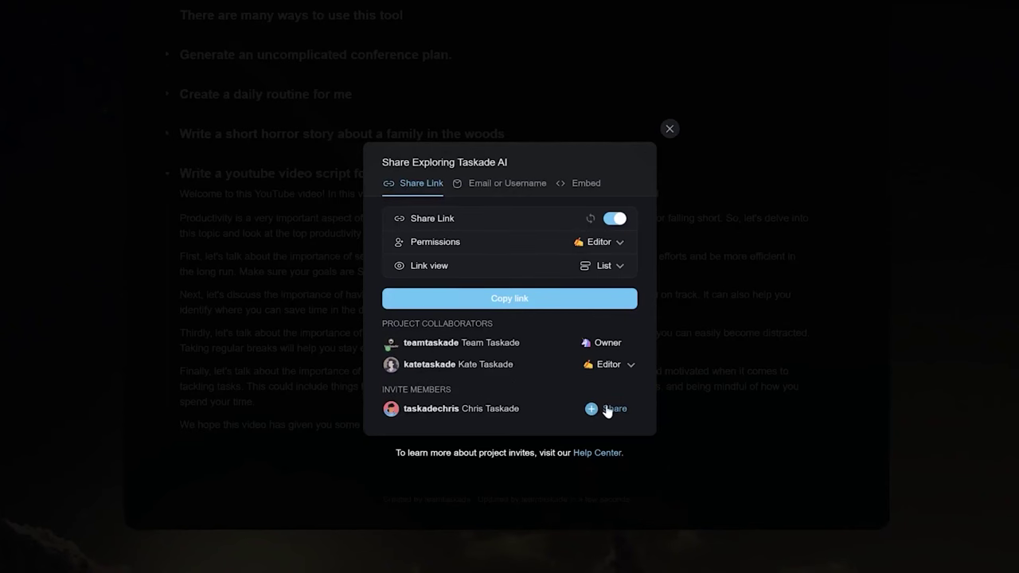
{"action": "left_click", "coordinate": [610, 408]}
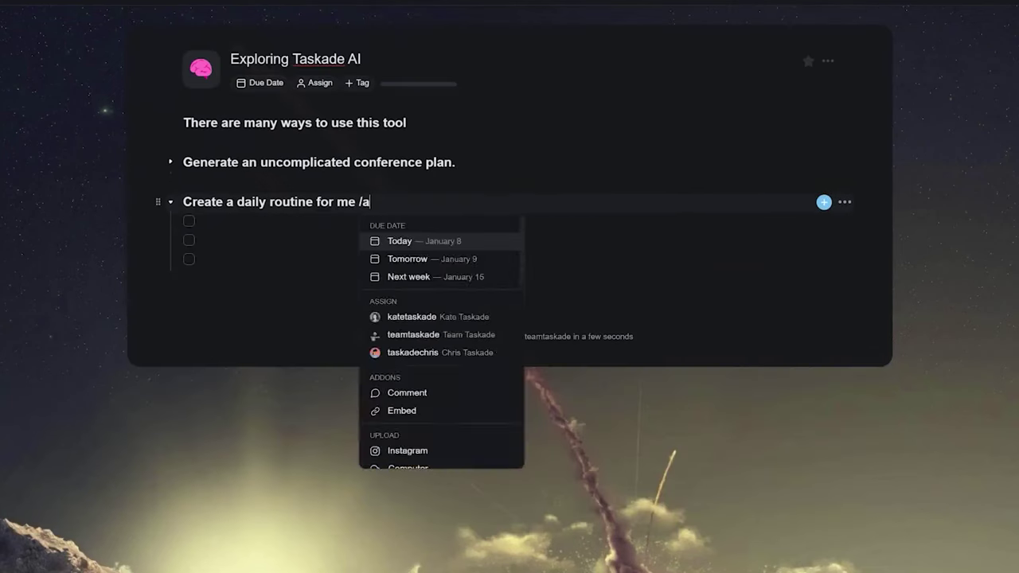
- Use AI to generate content for the "Create a daily routine for me" heading
{"action": "type", "text": "i"}
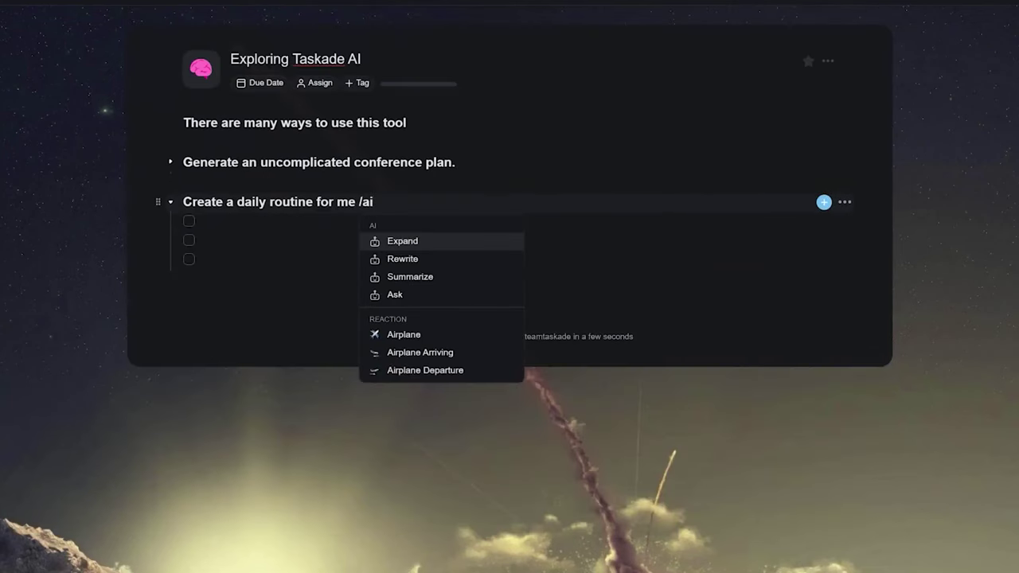
{"action": "key", "text": "Down"}
{"action": "key", "text": "Return"}
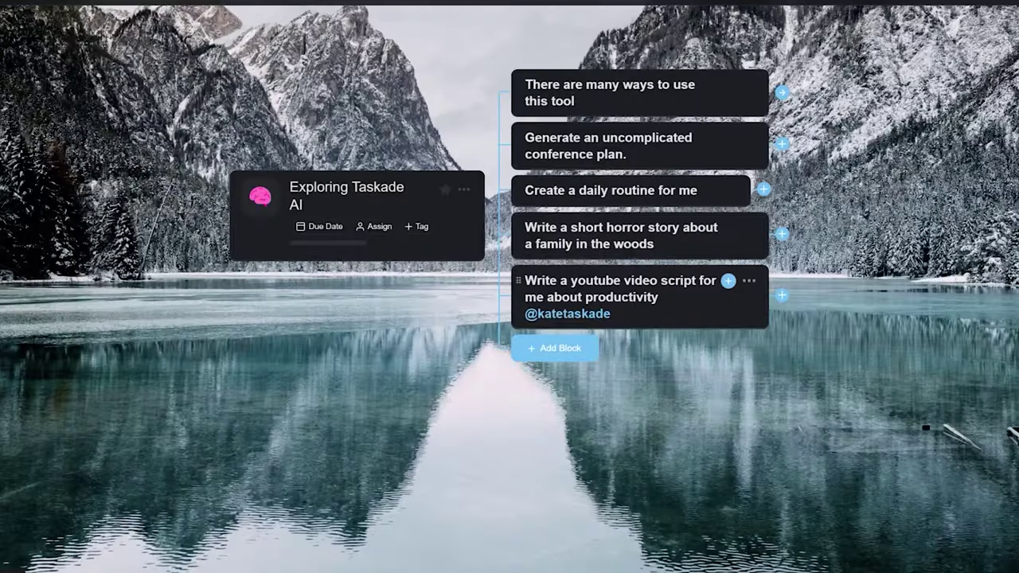
- Unfold the "Write a short horror story about a family in the woods" block in the mind map and view its contents
{"action": "left_click", "coordinate": [749, 228]}
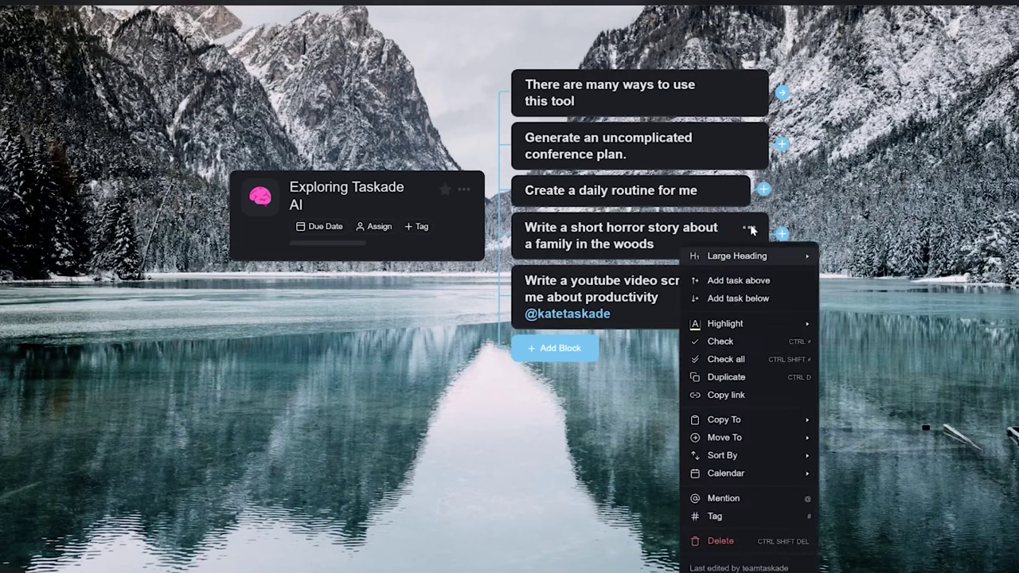
{"action": "key", "text": "Escape"}
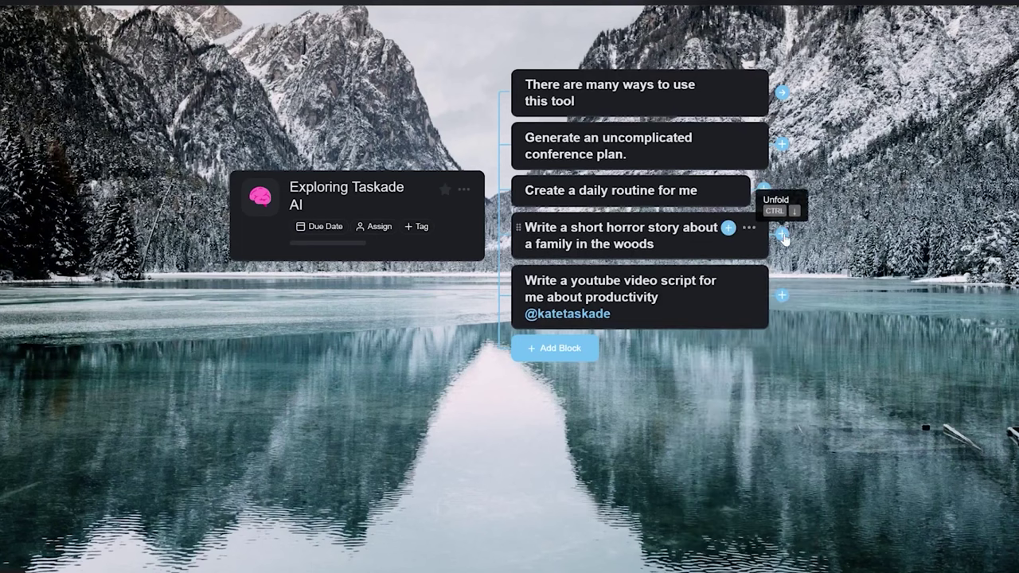
{"action": "left_click", "coordinate": [781, 232]}
{"action": "scroll", "coordinate": [782, 232], "scroll_direction": "down", "scroll_amount": 7}
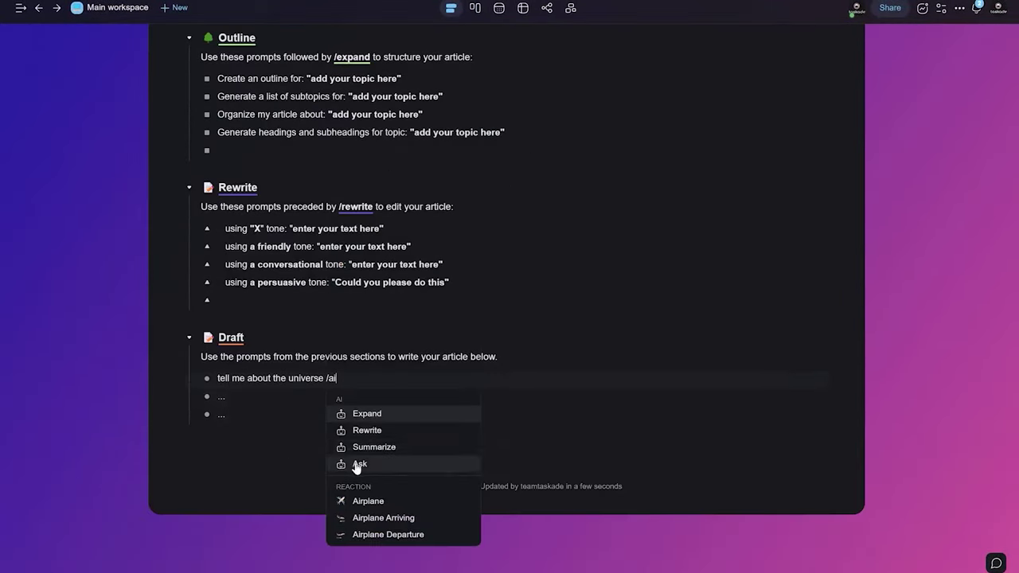
- Run AI Ask on the draft line "tell me about the universe"
{"action": "left_click", "coordinate": [355, 463]}
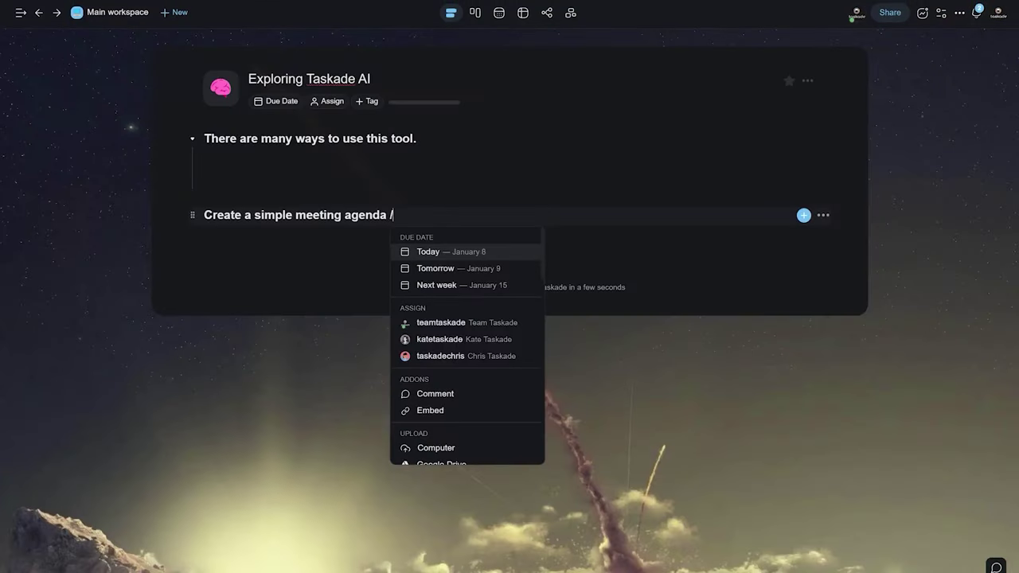
- Expand the "Create a simple meeting agenda" heading with AI and view the whole generated agenda
{"action": "type", "text": "ai"}
{"action": "key", "text": "Return"}
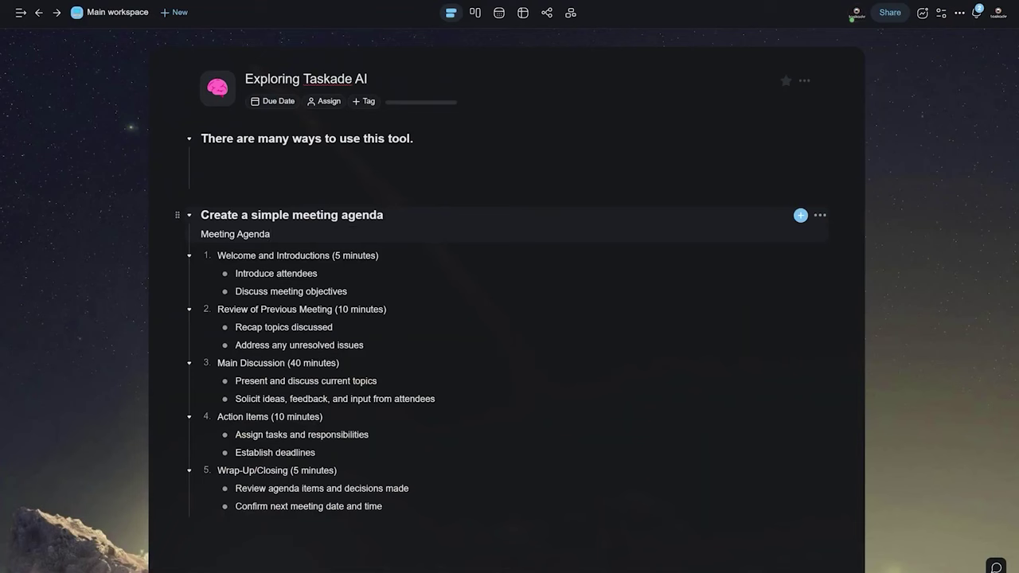
{"action": "scroll", "coordinate": [510, 318], "scroll_direction": "down", "scroll_amount": 1}
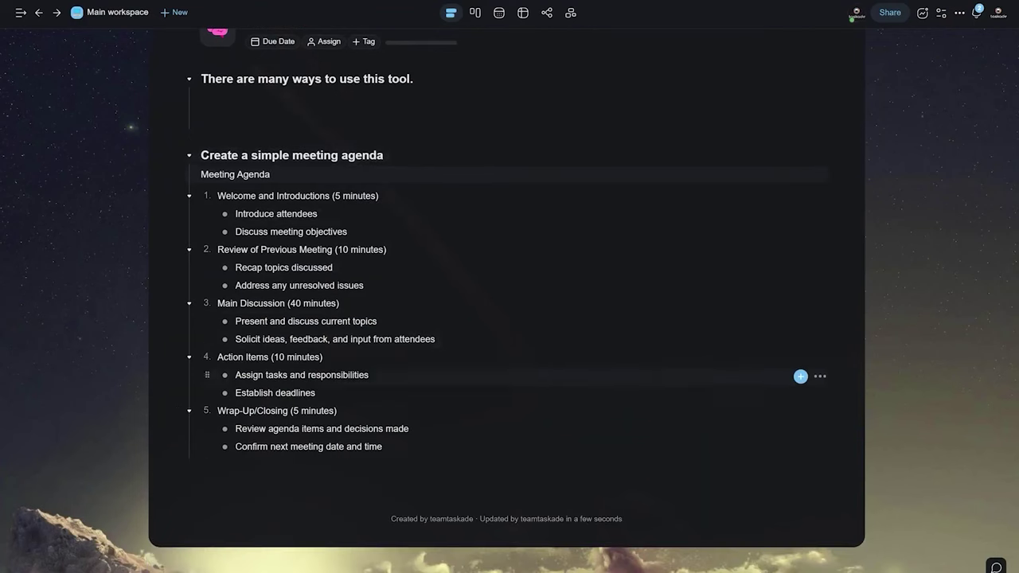
- Enter the topic "why should you use Taskade" in the Draft section and expand it with AI
{"action": "type", "text": "as"}
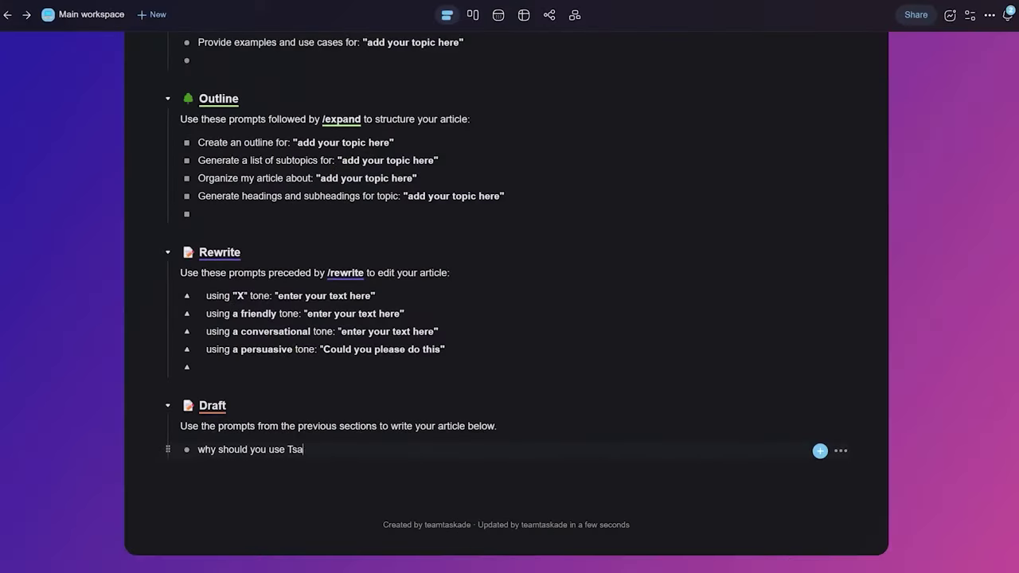
{"action": "type", "text": "kade"}
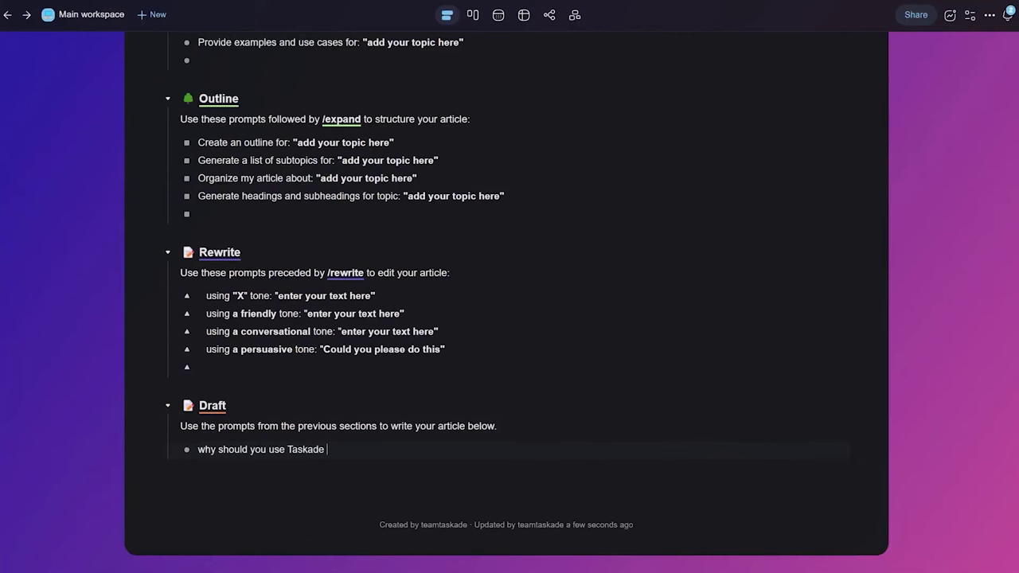
{"action": "type", "text": " /ai"}
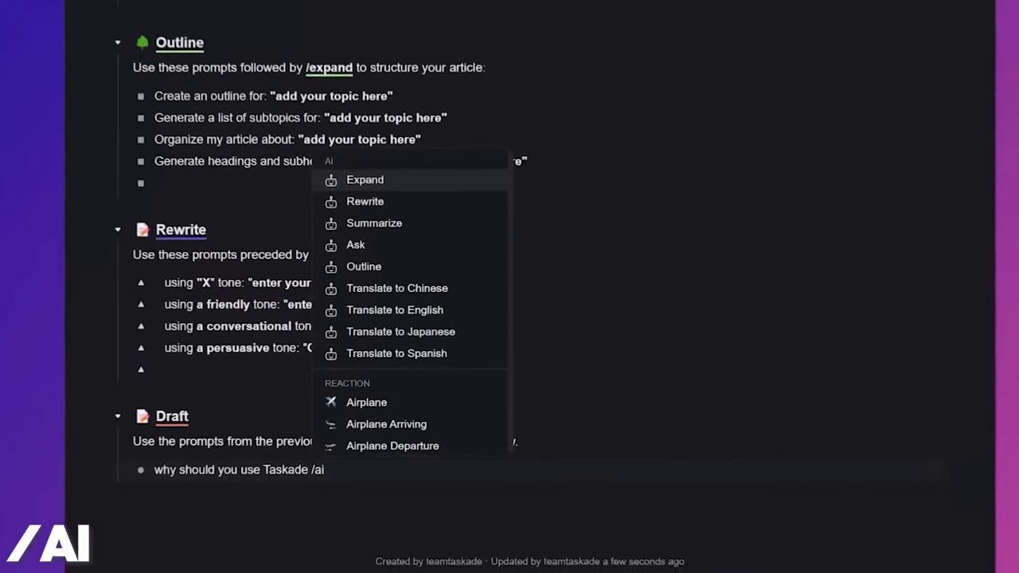
{"action": "left_click", "coordinate": [378, 215]}
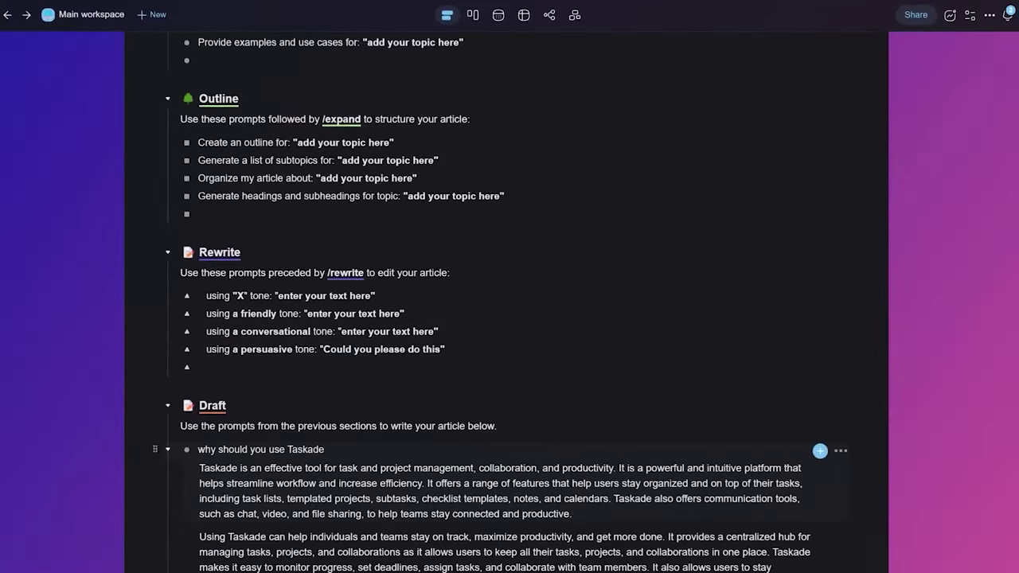
- Use AI Rewrite on the draft's last paragraph and on the topic line "why should you use Taskade"
{"action": "type", "text": "/ai"}
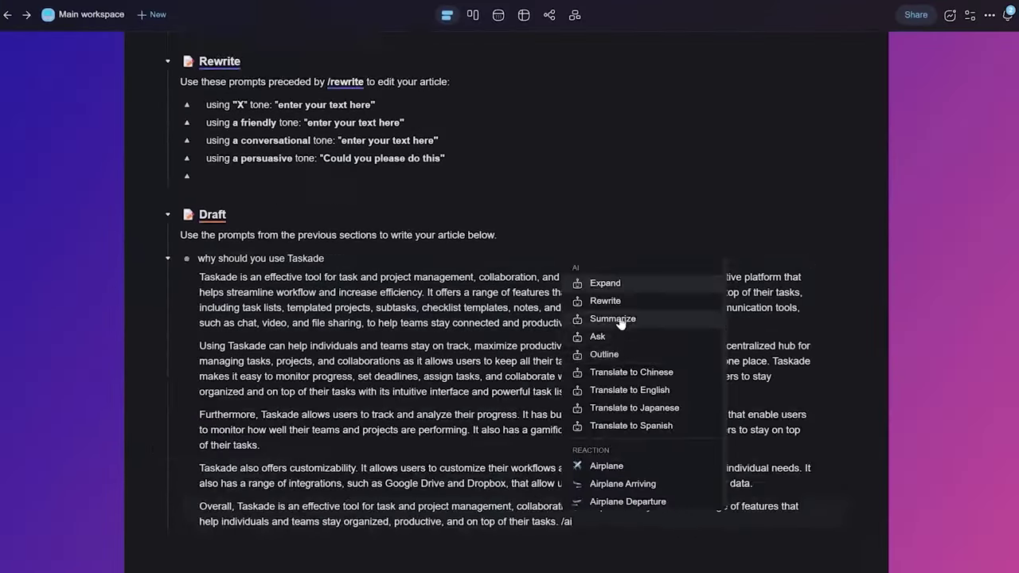
{"action": "left_click", "coordinate": [605, 298]}
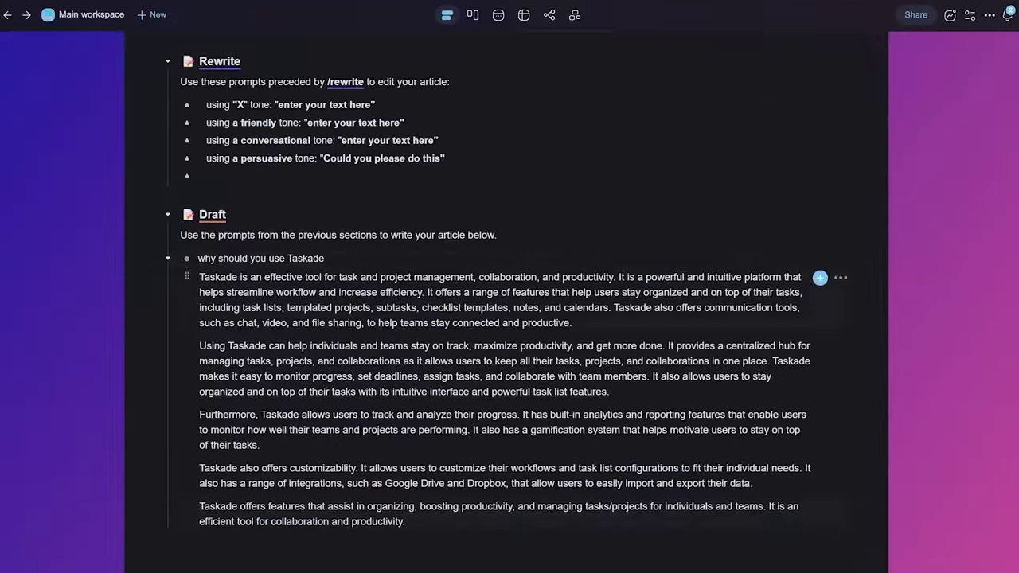
{"action": "left_click", "coordinate": [327, 258]}
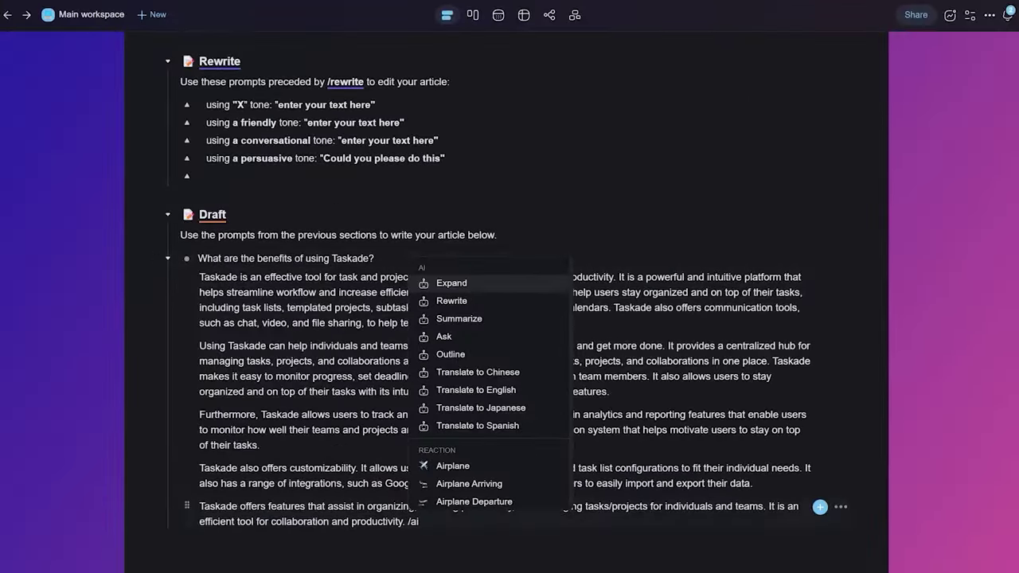
- Summarize the draft's rewritten last paragraph with AI
{"action": "type", "text": "i"}
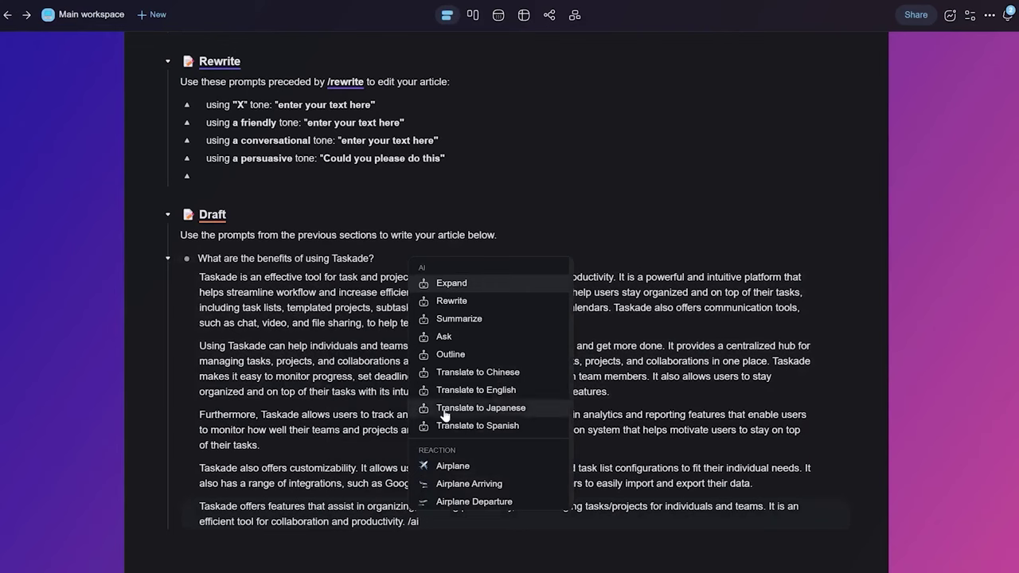
{"action": "left_click", "coordinate": [477, 320]}
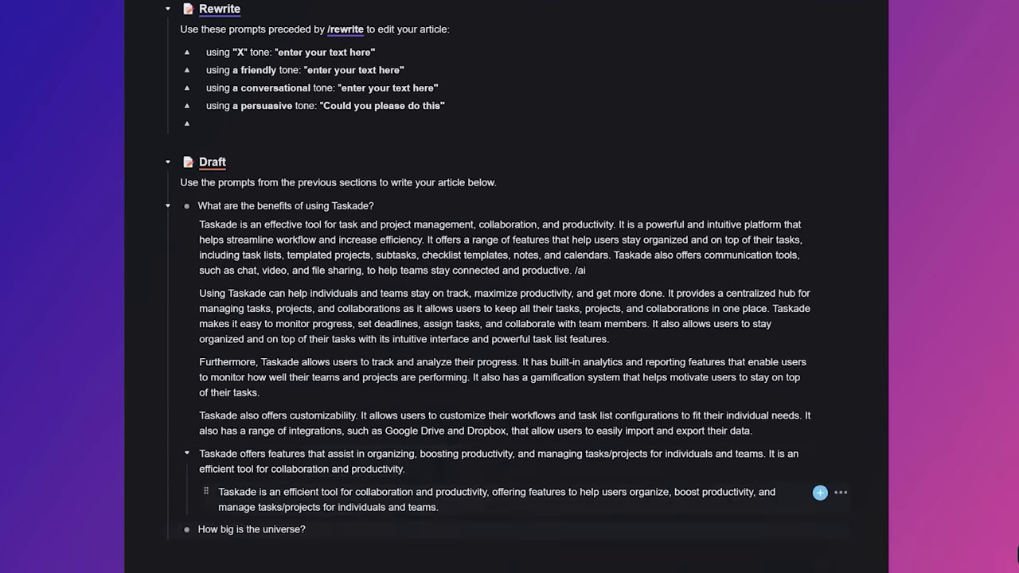
- Run an AI command on the draft's question "How big is the universe?"
{"action": "type", "text": "/ai"}
{"action": "left_click", "coordinate": [278, 296]}
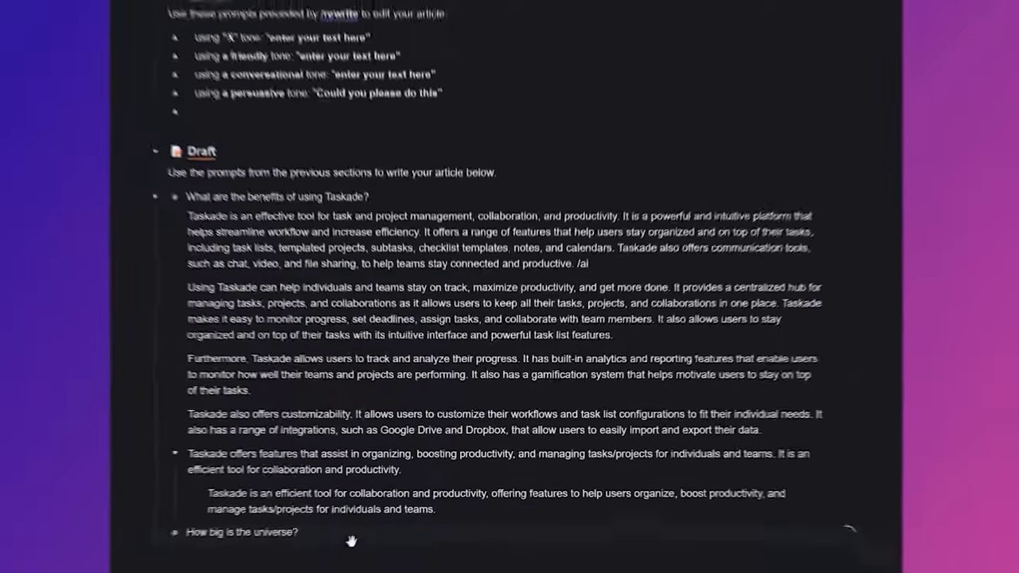